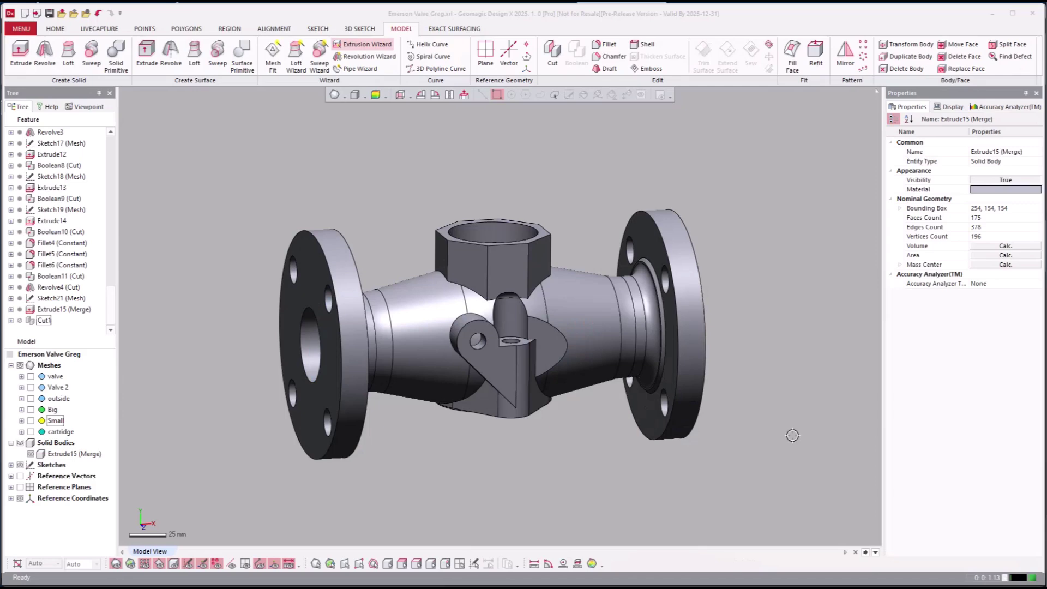
# - Unsuppress the Cut1 feature to section the valve's solid body and view its interior
pyautogui.moveTo(716, 437); pyautogui.dragTo(667, 461, button='right')
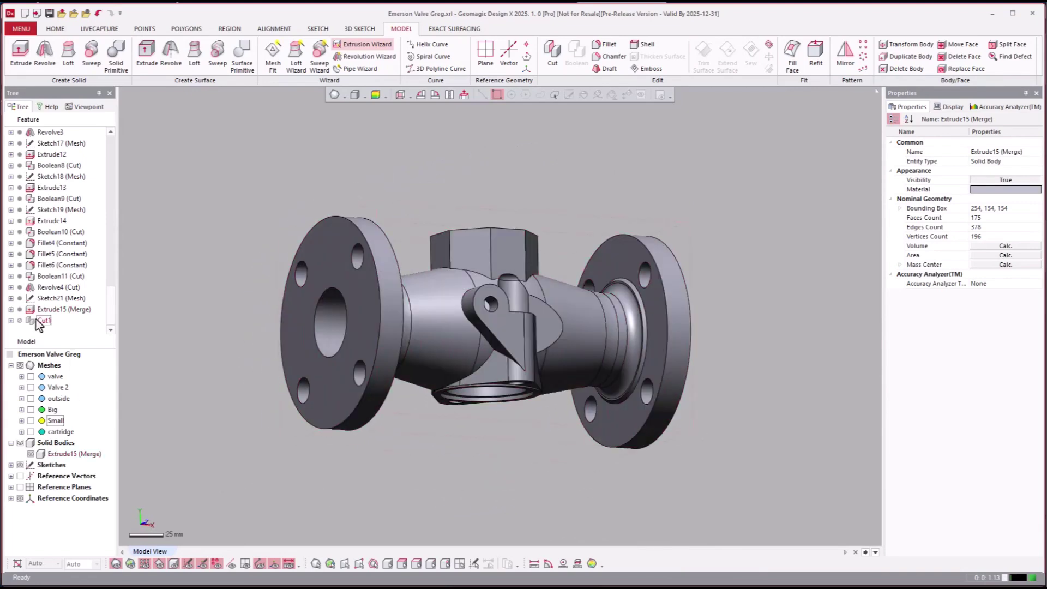
pyautogui.click(38, 320)
pyautogui.rightClick(38, 321)
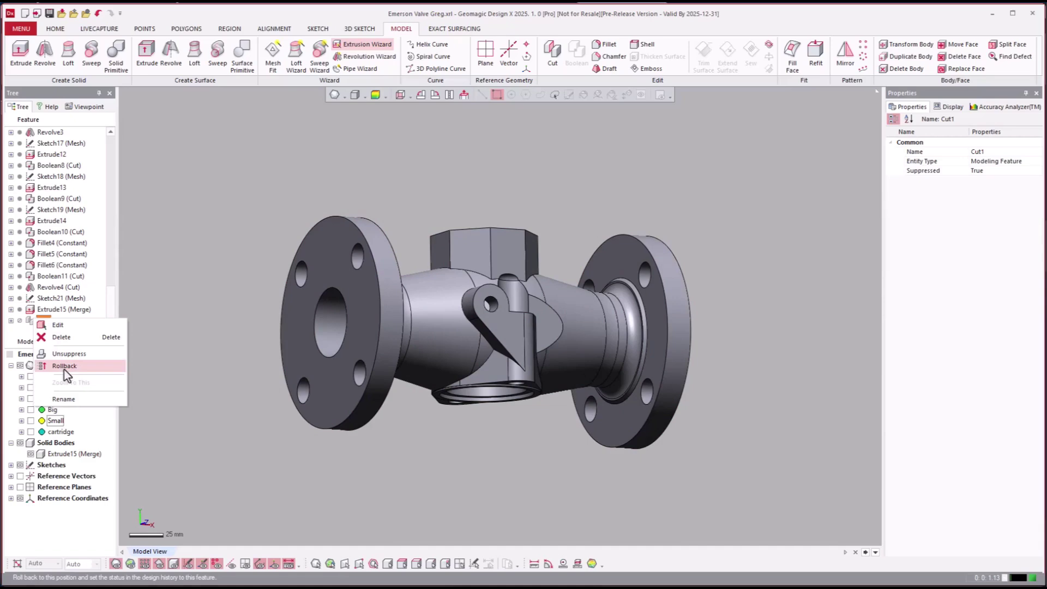
pyautogui.click(80, 354)
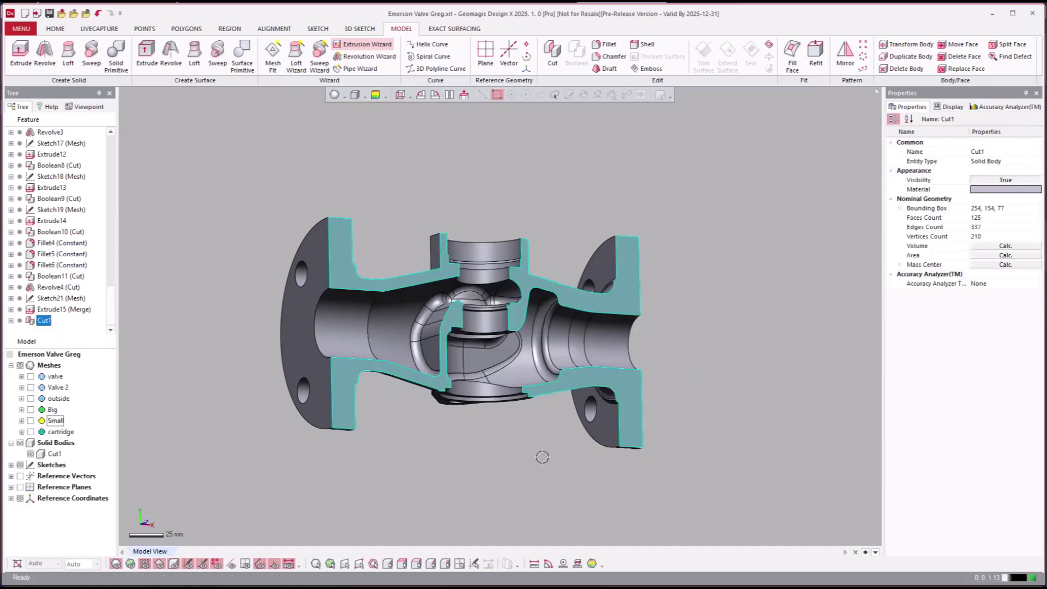
pyautogui.moveTo(540, 470); pyautogui.dragTo(495, 488, button='right')
pyautogui.scroll(2, 534, 468)
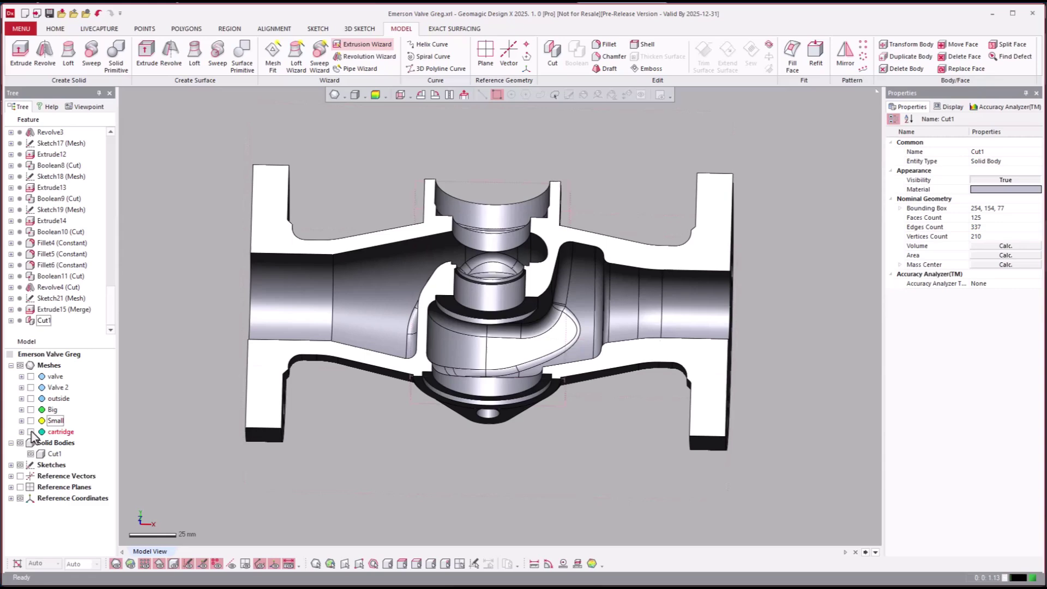
# - Show the valve mesh over the sectioned solid body to compare them, and hide the solid bodies
pyautogui.click(30, 377)
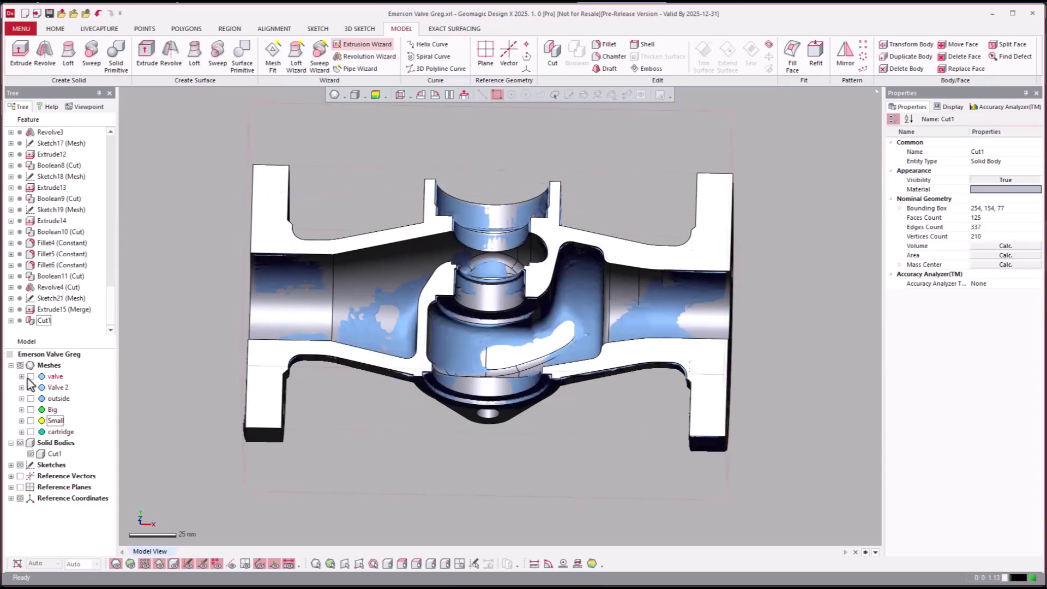
pyautogui.moveTo(48, 387); pyautogui.dragTo(422, 460, button='right')
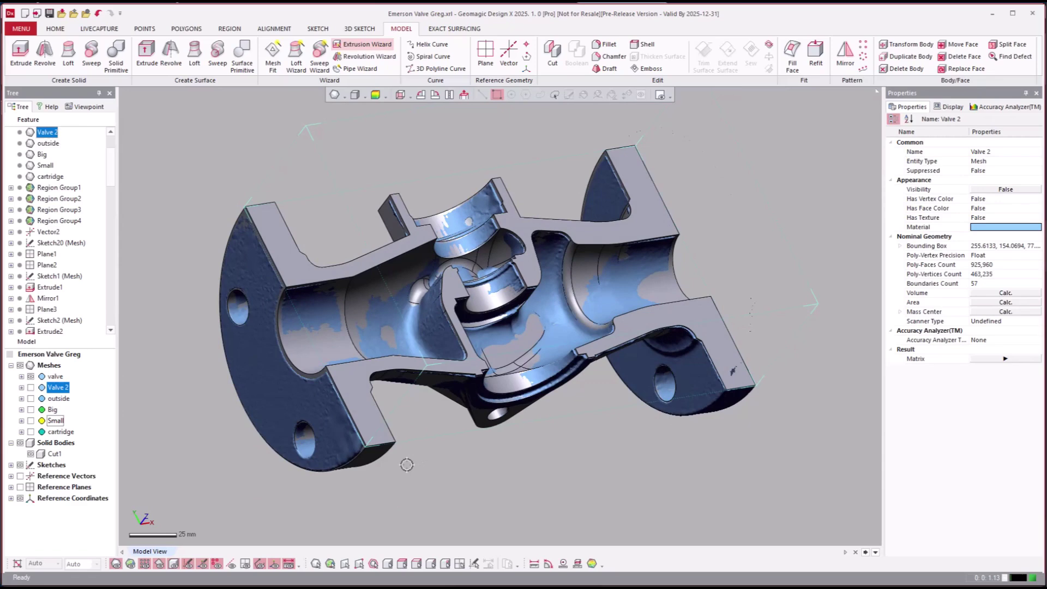
pyautogui.moveTo(405, 466); pyautogui.dragTo(402, 467, button='right')
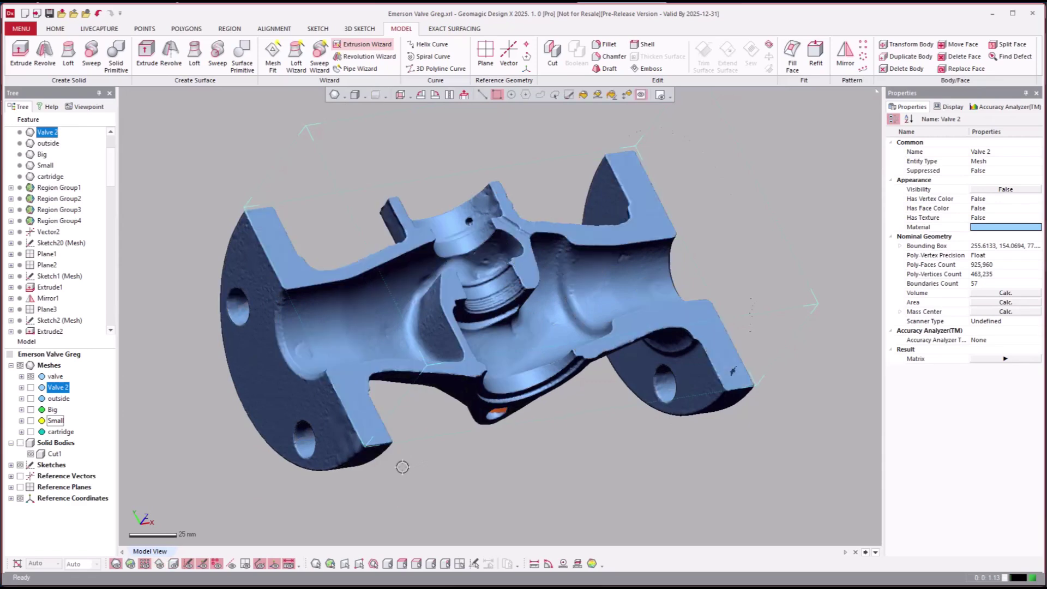
pyautogui.hotkey('ctrl', '5')
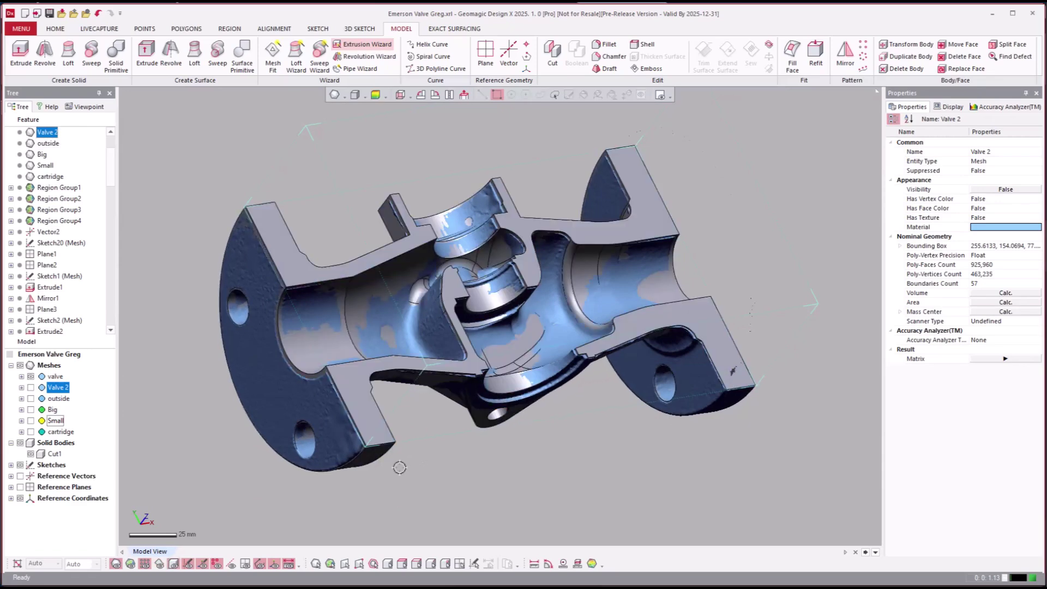
pyautogui.click(644, 468)
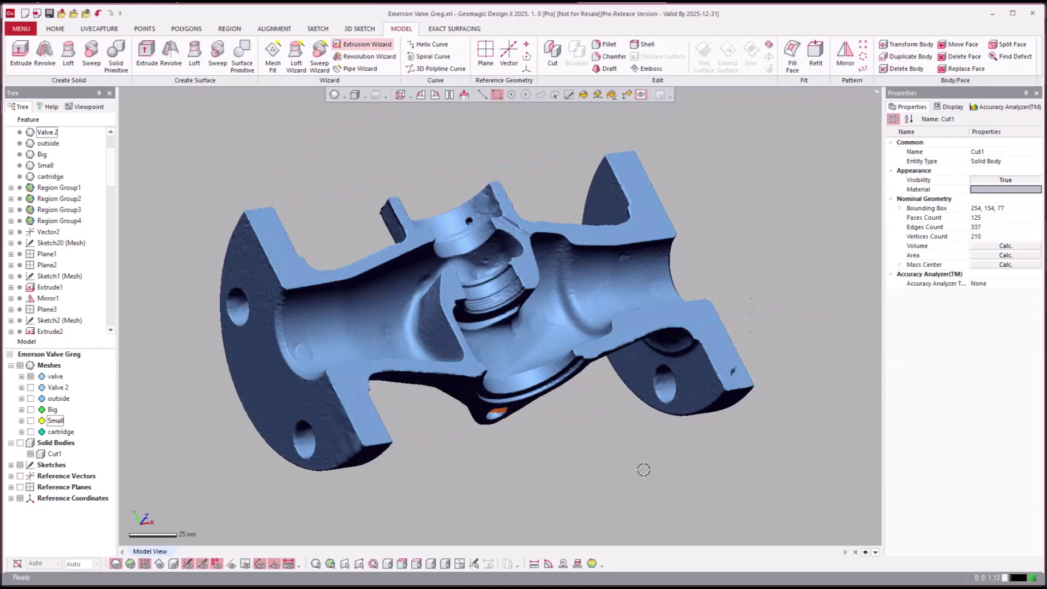
pyautogui.moveTo(644, 468); pyautogui.dragTo(596, 471, button='right')
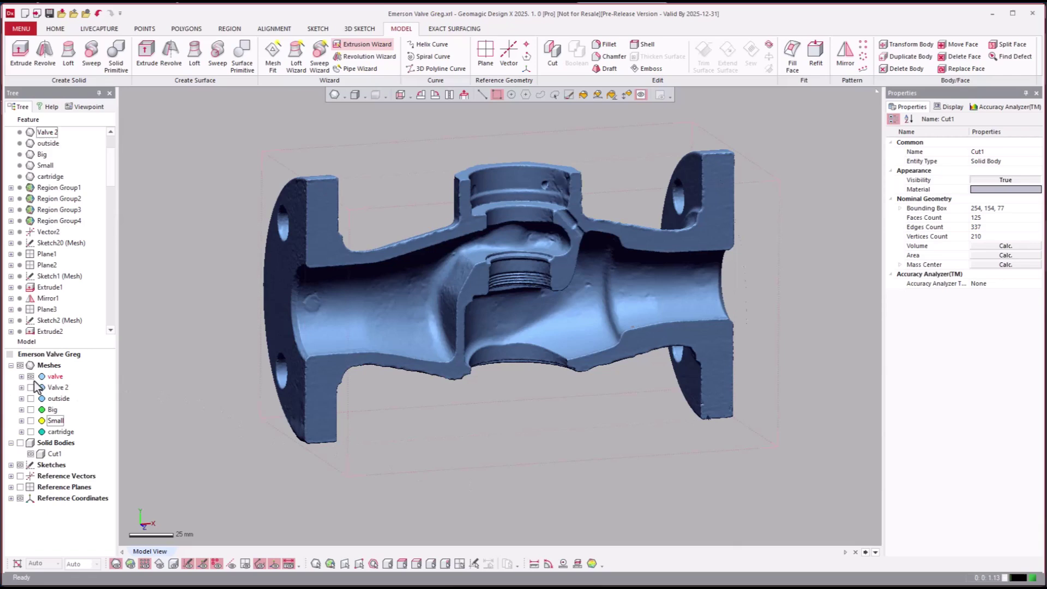
# - Hide the Cut1 body and suppress the Cut1 feature
pyautogui.click(31, 454)
pyautogui.moveTo(109, 160); pyautogui.dragTo(112, 314)
pyautogui.rightClick(39, 321)
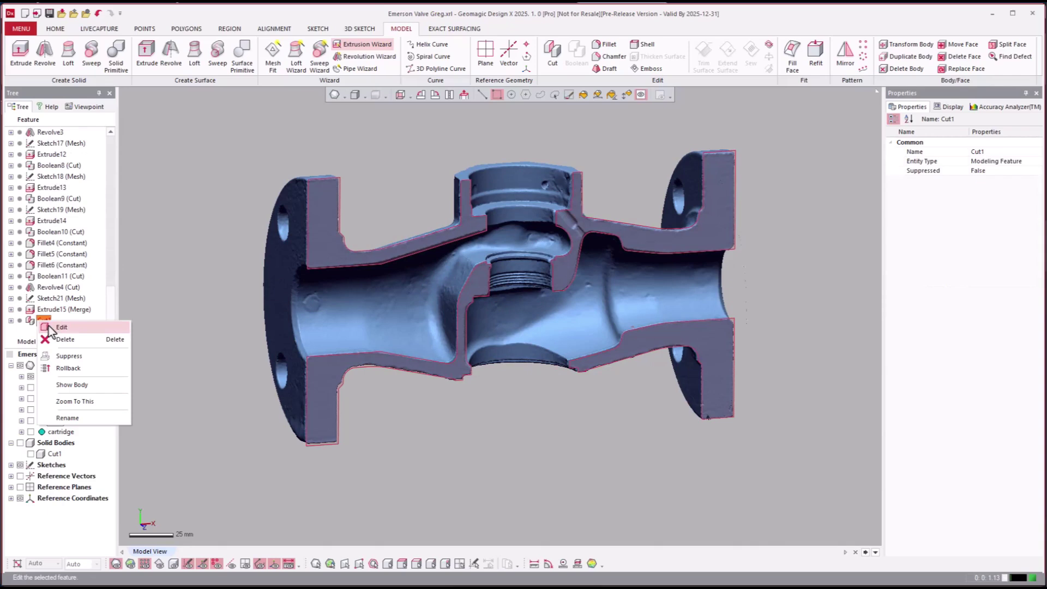
pyautogui.click(69, 356)
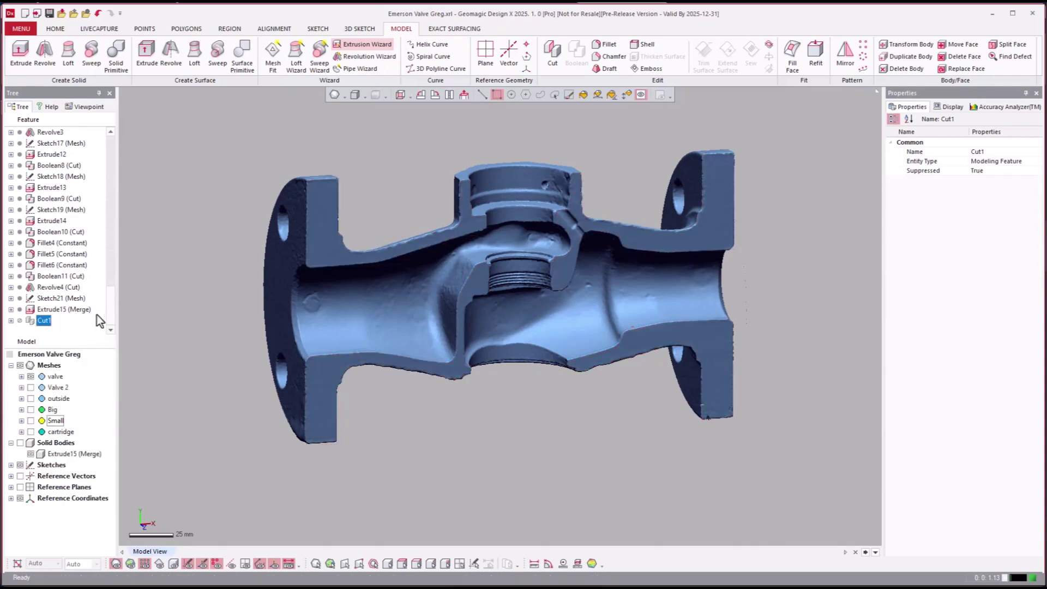
pyautogui.moveTo(111, 306); pyautogui.dragTo(114, 132)
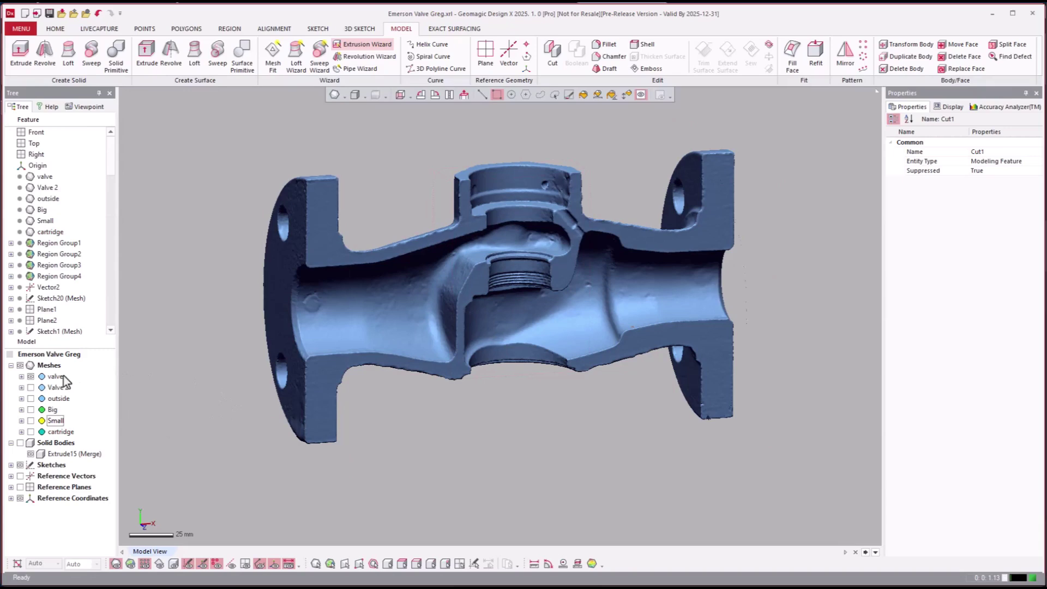
# - Show the Valve 2 mesh together with the valve mesh and examine both halves from several sides
pyautogui.click(31, 388)
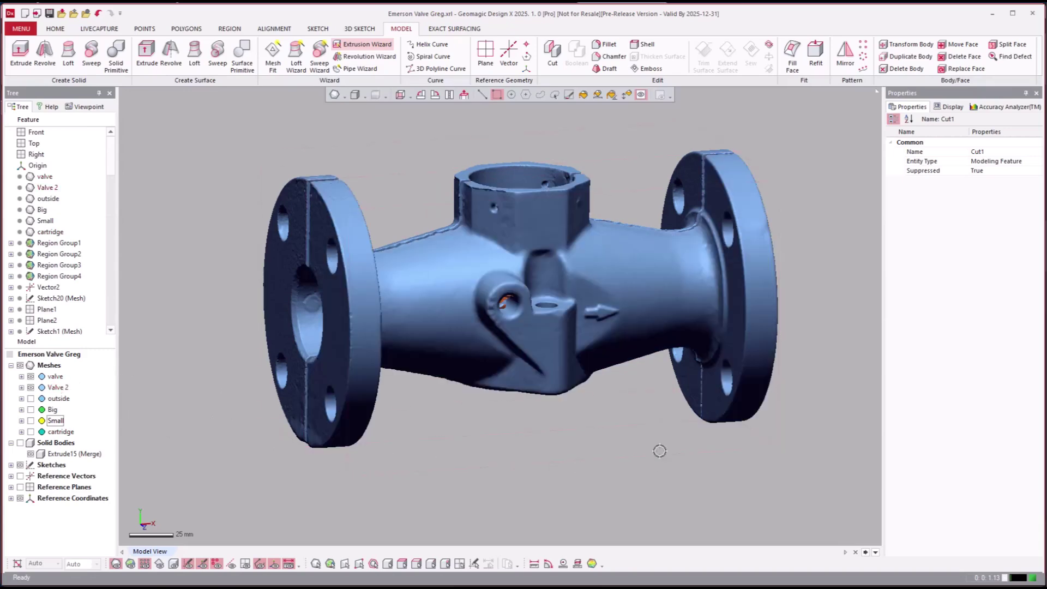
pyautogui.hotkey('ctrl', '3')
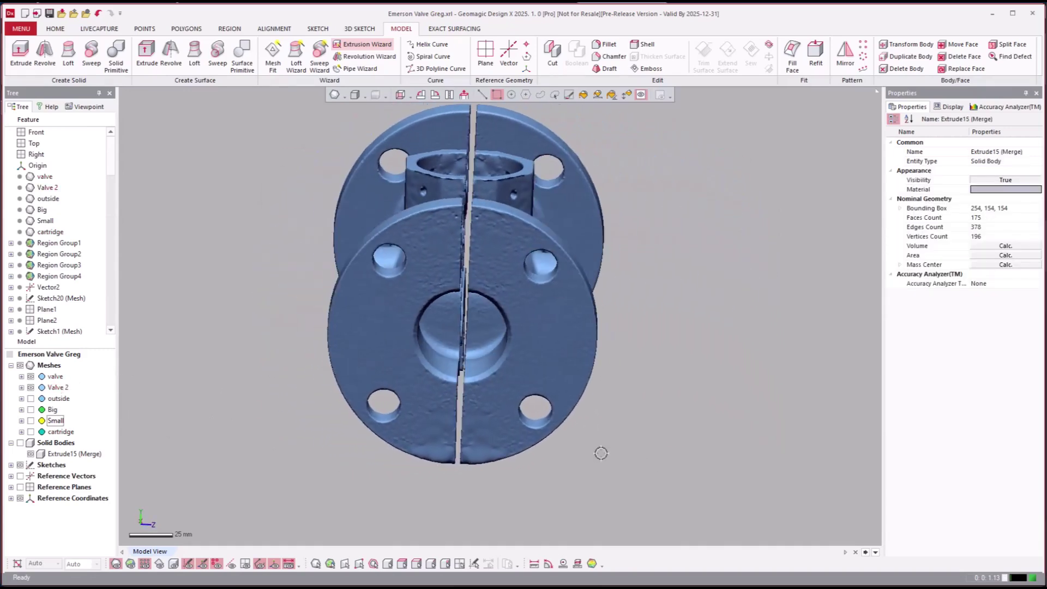
pyautogui.hotkey('ctrl', '0')
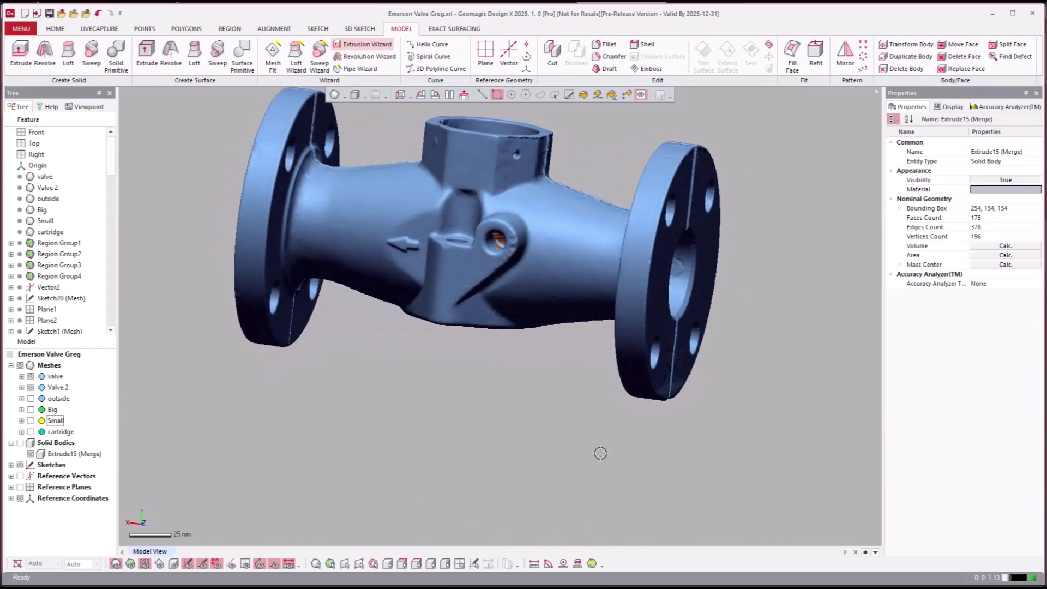
pyautogui.hotkey('ctrl', '0')
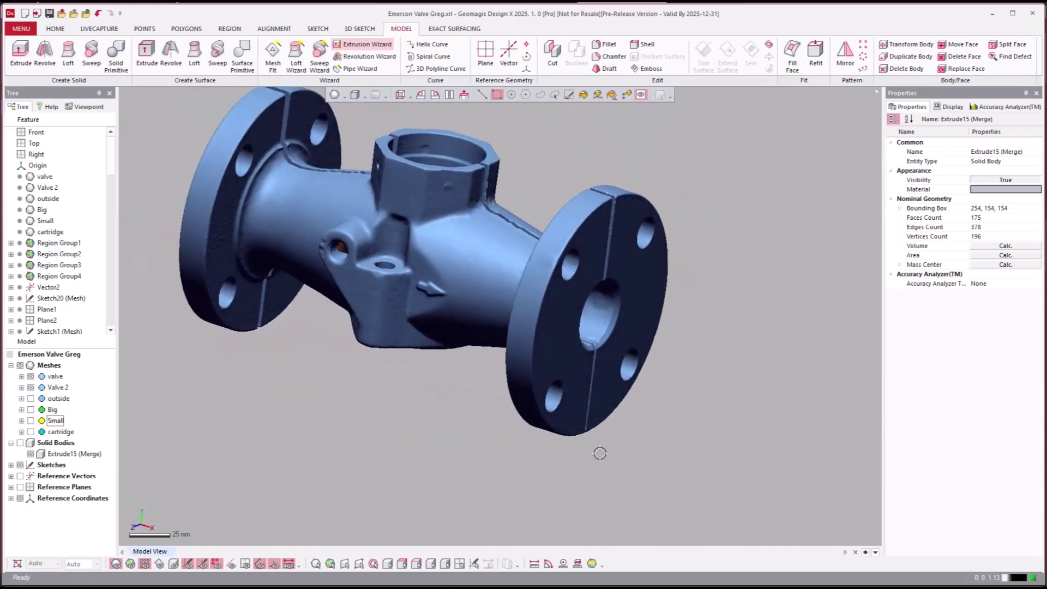
# - Show only the outside mesh in place of the two valve halves and examine it from below and above
pyautogui.click(31, 399)
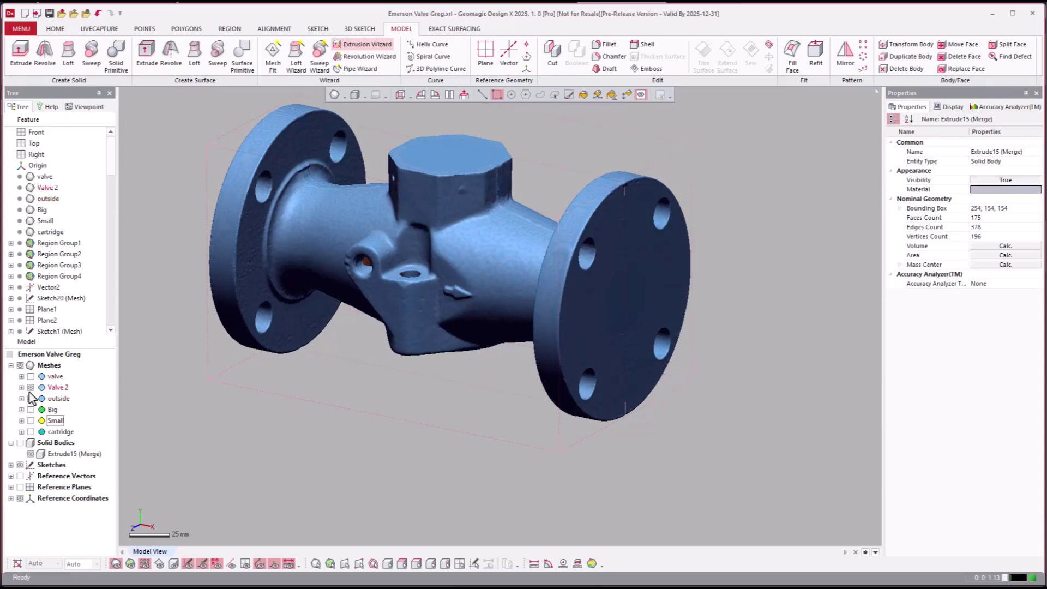
pyautogui.hotkey('ctrl', '1')
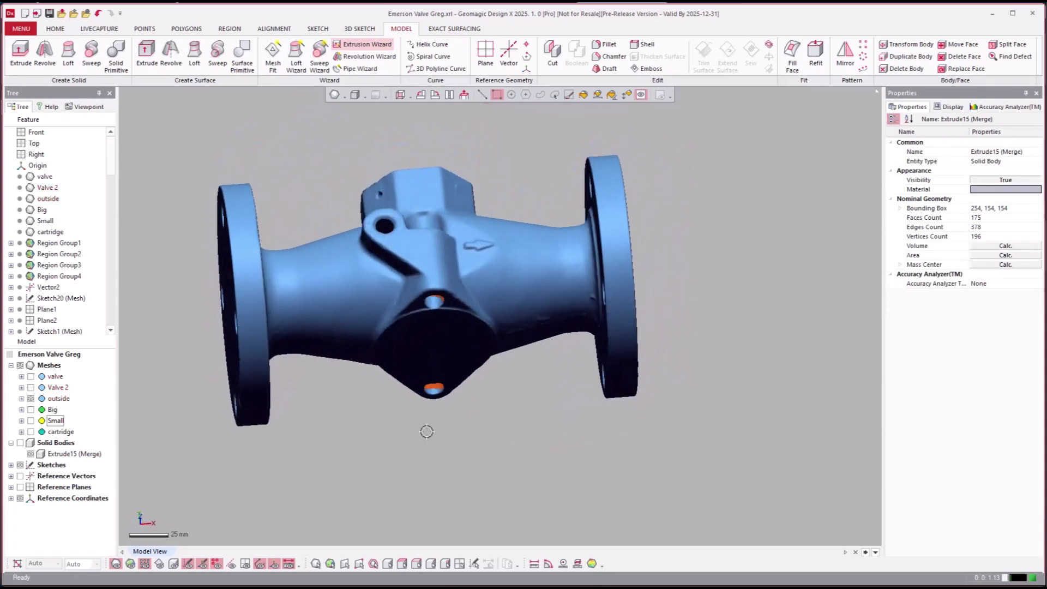
pyautogui.hotkey('ctrl', '0')
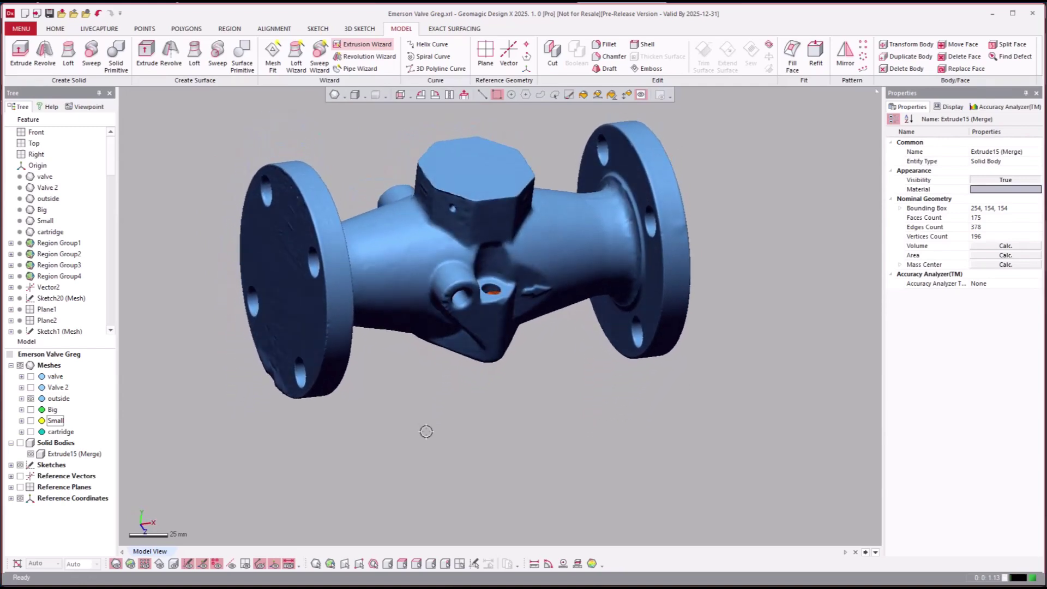
# - Hide the outside mesh and show the valve mesh alone
pyautogui.click(31, 398)
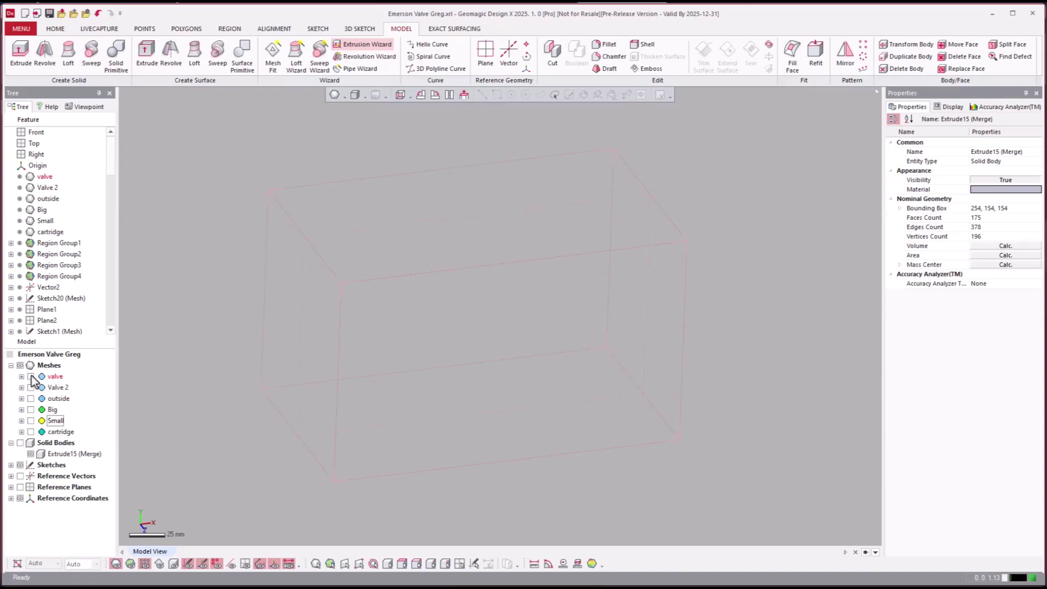
pyautogui.click(31, 376)
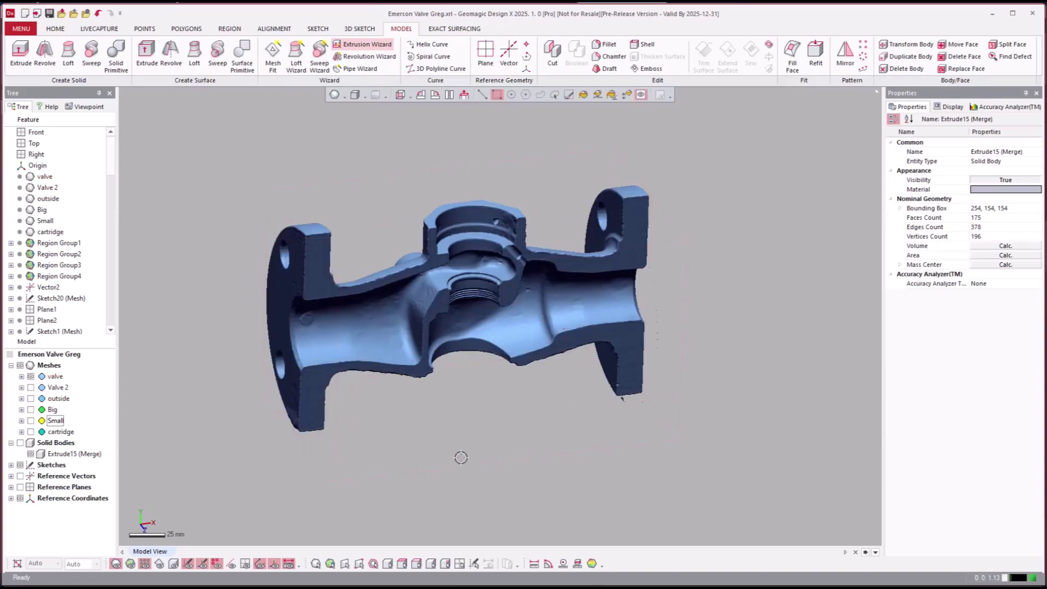
pyautogui.moveTo(461, 457); pyautogui.dragTo(486, 455, button='right')
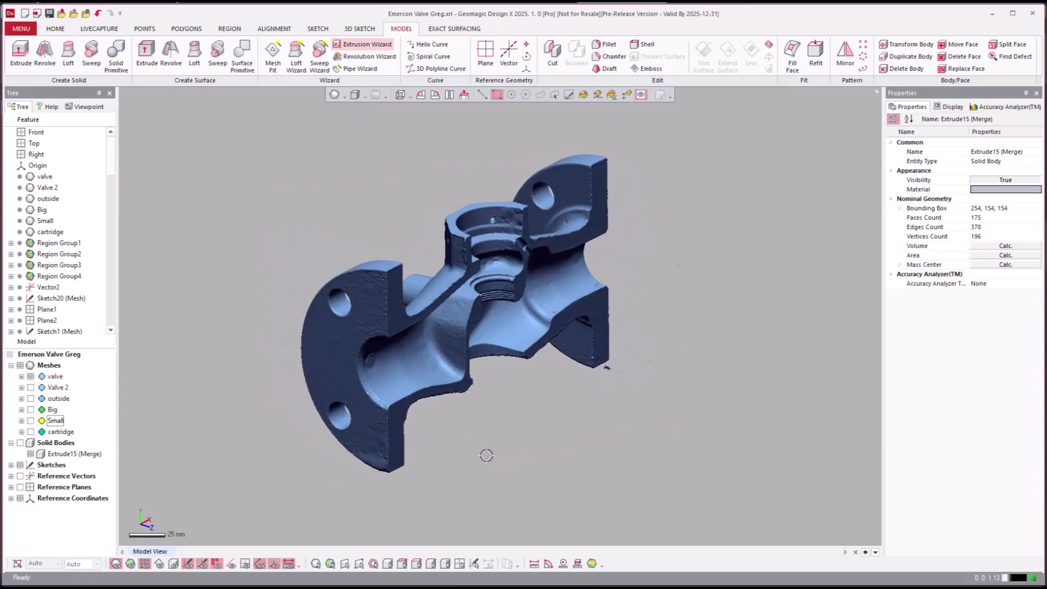
pyautogui.click(188, 29)
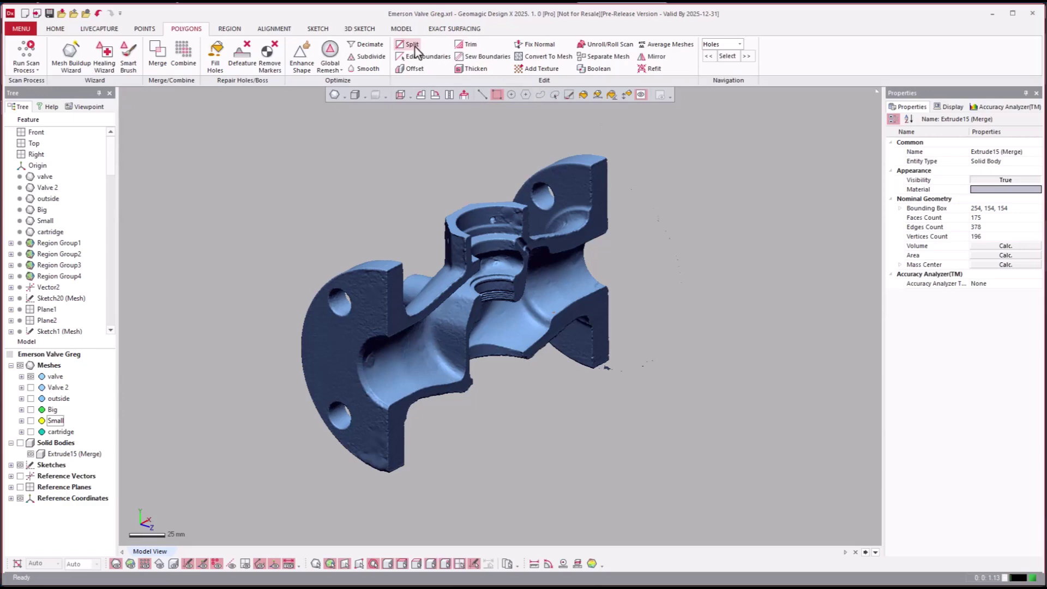
pyautogui.click(468, 44)
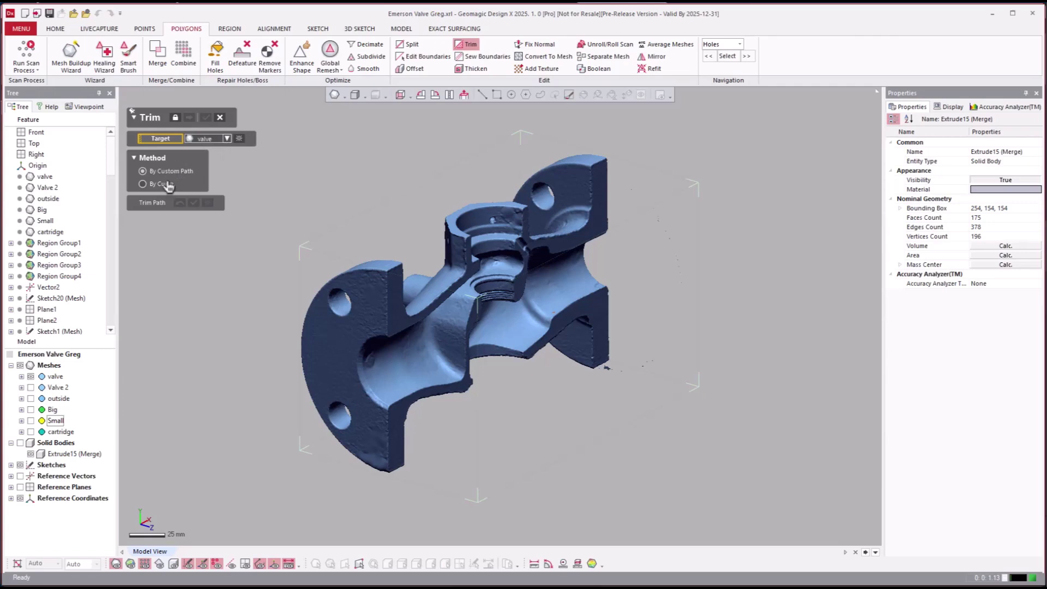
pyautogui.click(219, 118)
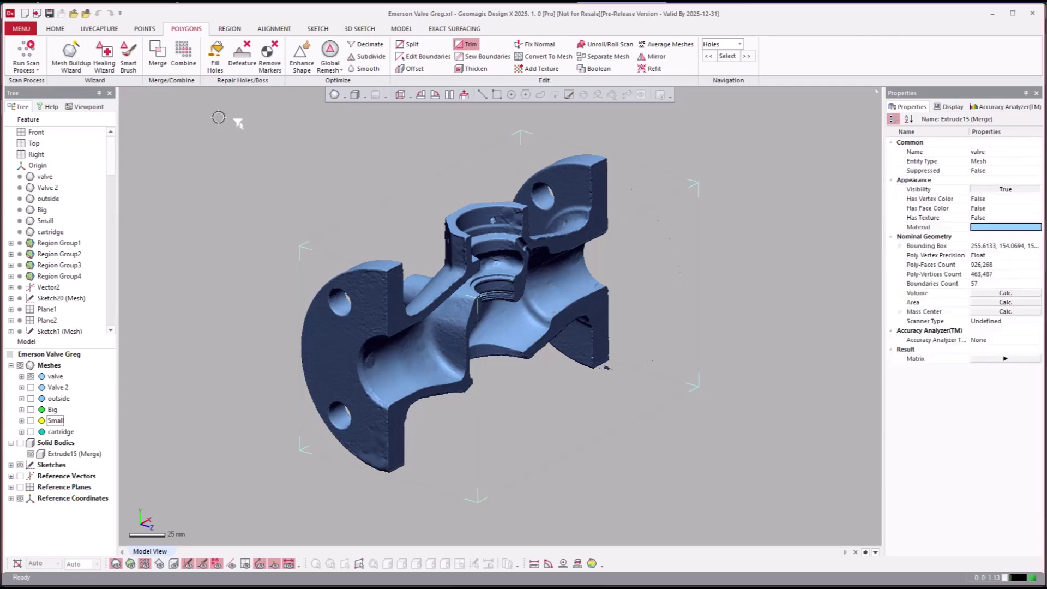
# - Show the reference planes and try to split the valve mesh by entity with the Front plane, capping section ends
pyautogui.click(412, 44)
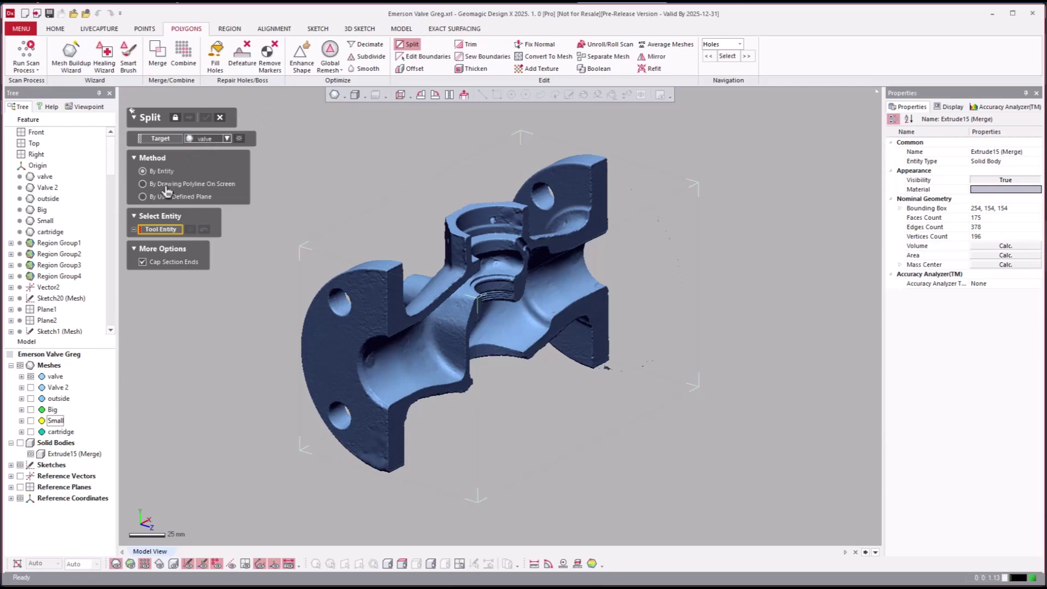
pyautogui.click(20, 487)
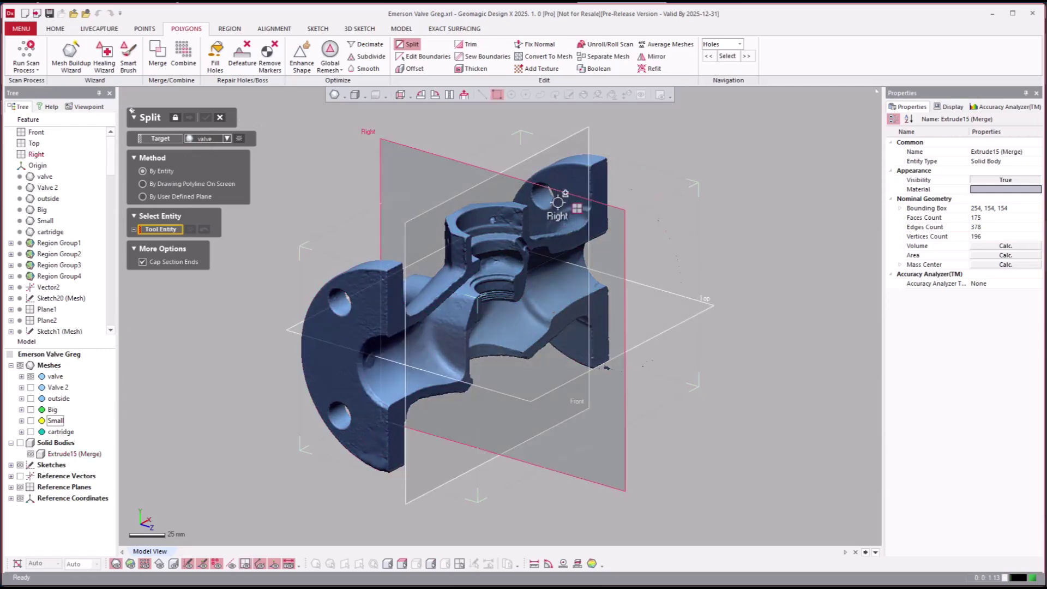
pyautogui.click(537, 161)
pyautogui.moveTo(636, 256); pyautogui.dragTo(698, 259, button='right')
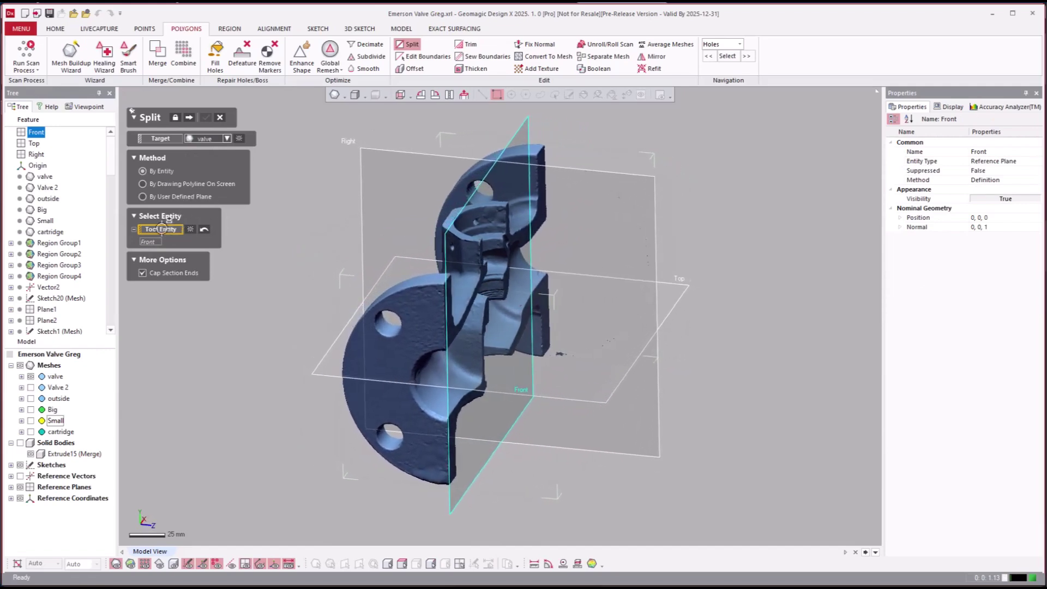
pyautogui.click(456, 266)
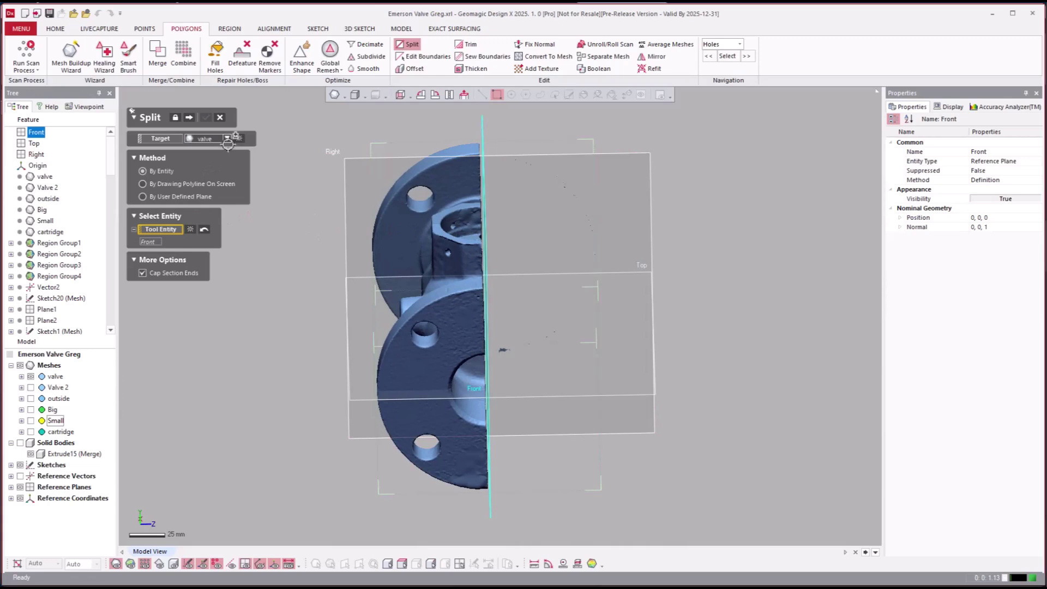
pyautogui.click(192, 118)
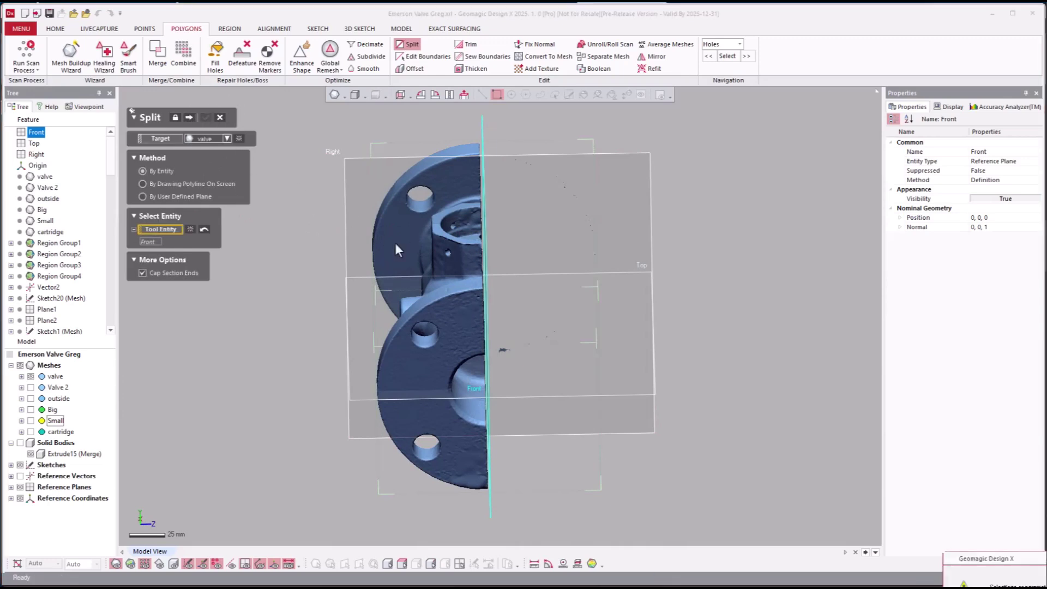
pyautogui.click(1038, 583)
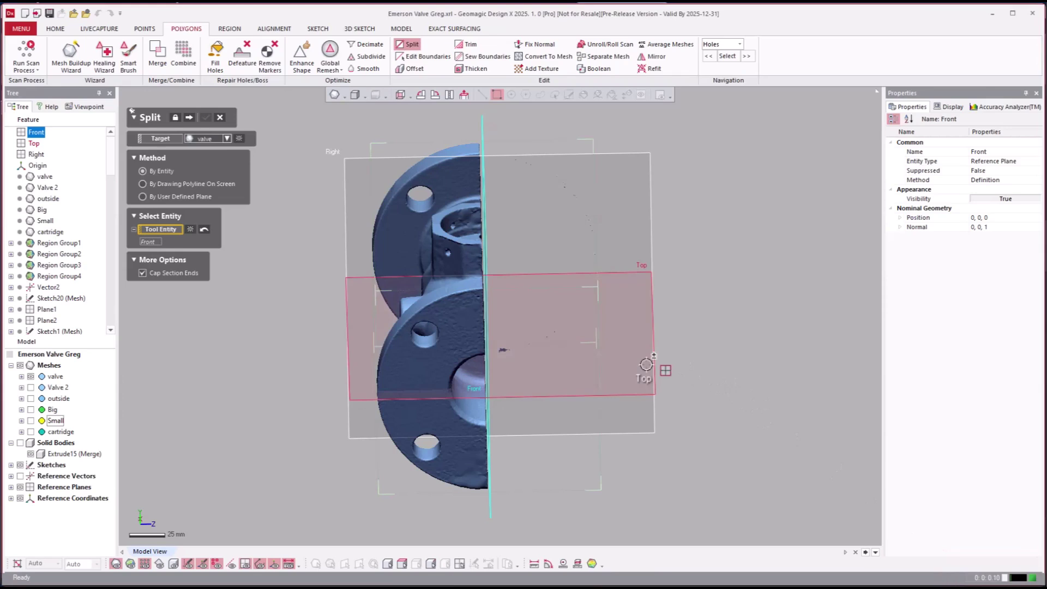
pyautogui.moveTo(646, 368); pyautogui.dragTo(550, 340, button='right')
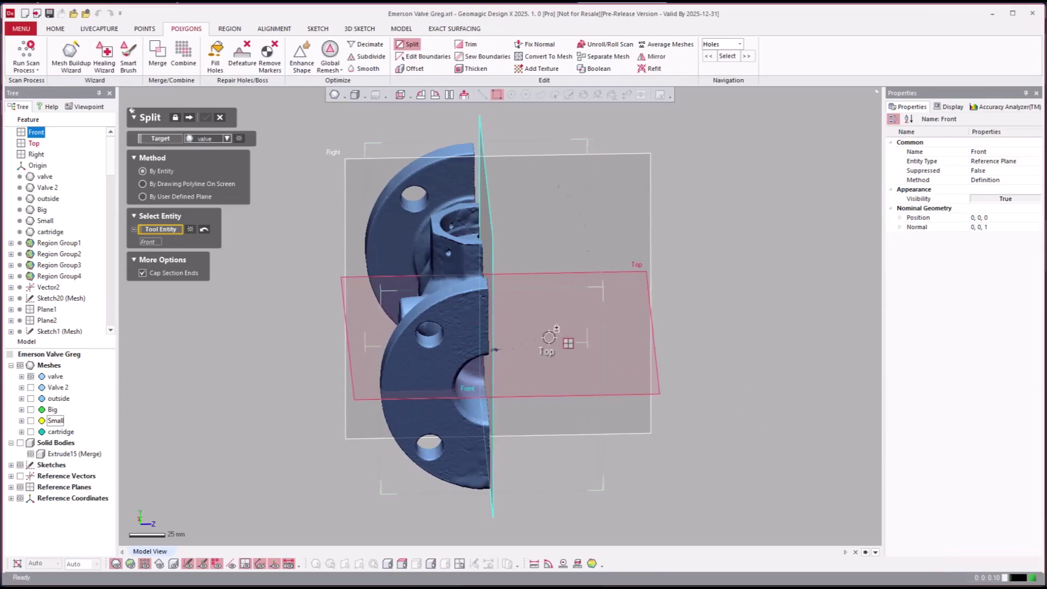
# - Split the valve mesh with a straight two-point polyline drawn just inside its cut face, capping section ends and keeping the outer region
pyautogui.click(162, 186)
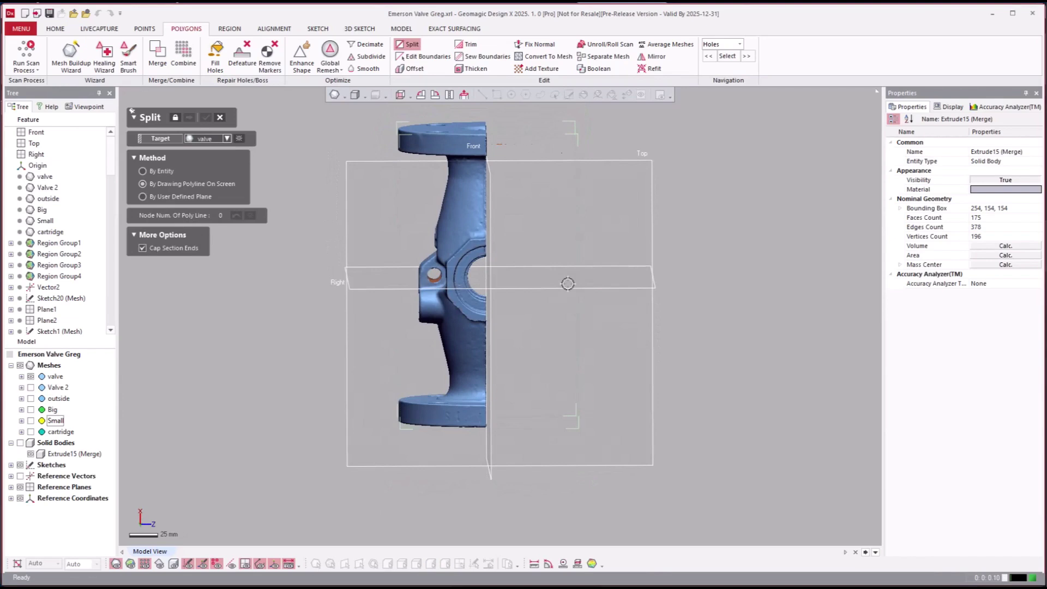
pyautogui.click(481, 116)
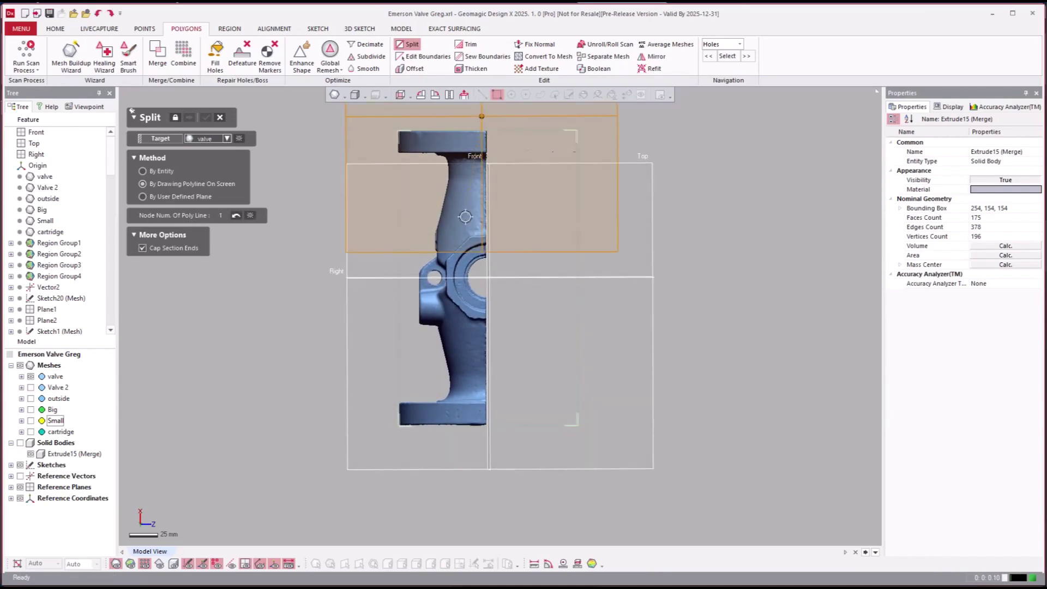
pyautogui.click(481, 493)
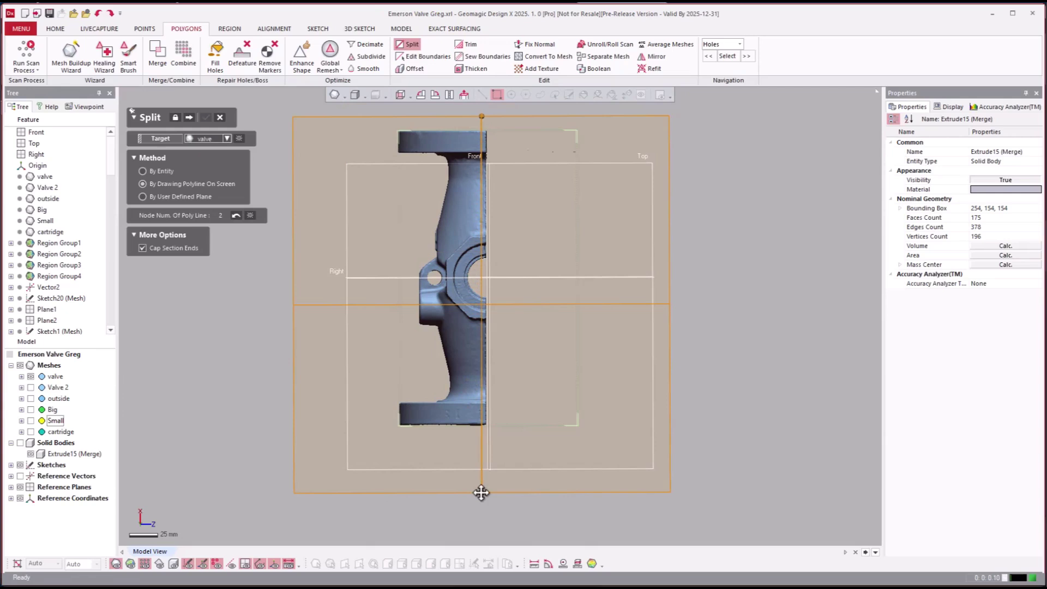
pyautogui.rightClick(480, 493)
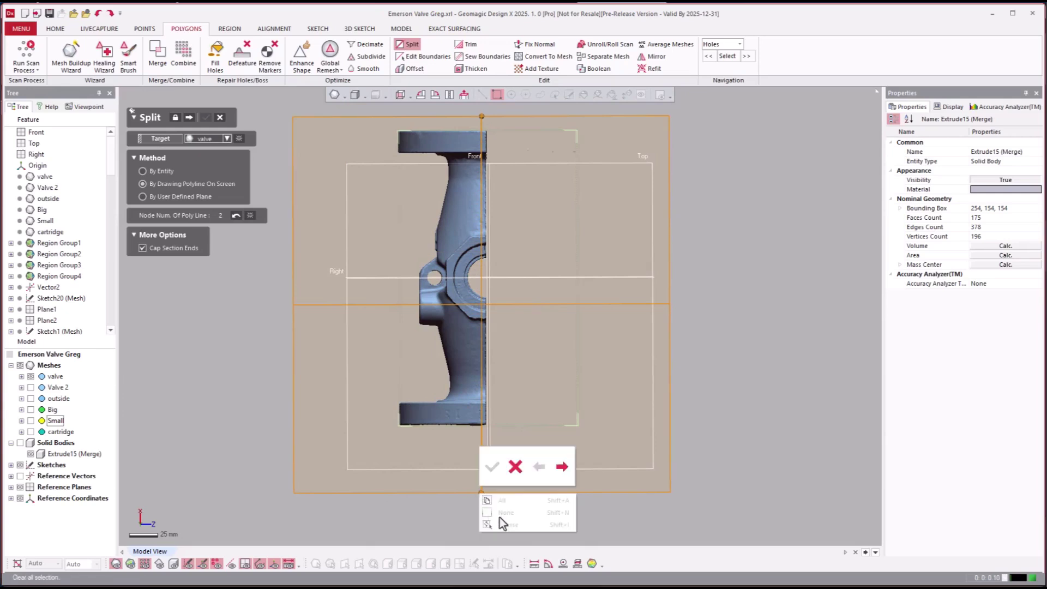
pyautogui.click(562, 467)
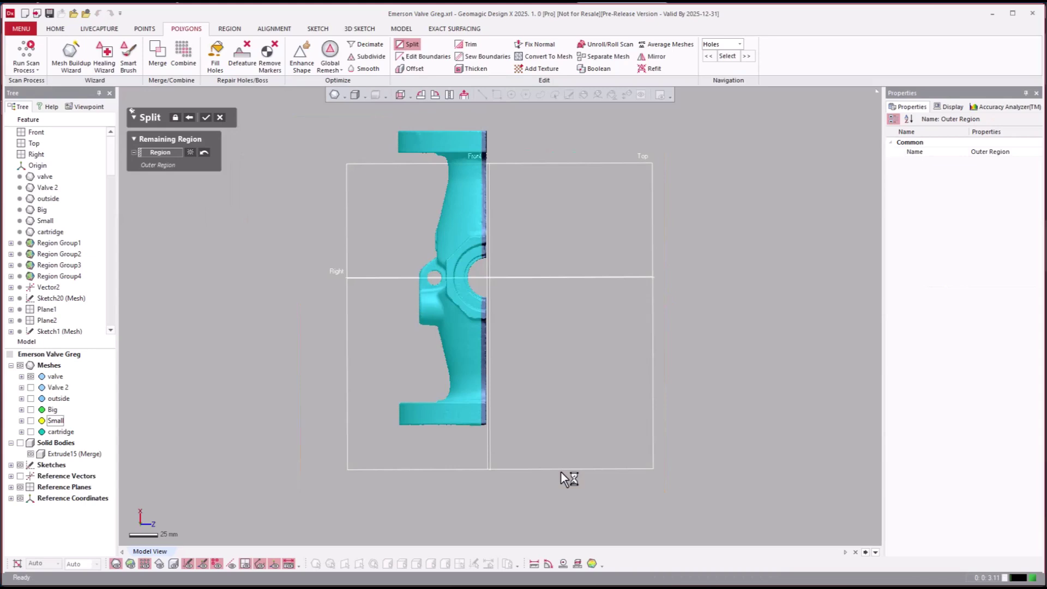
pyautogui.moveTo(563, 479); pyautogui.dragTo(465, 377, button='right')
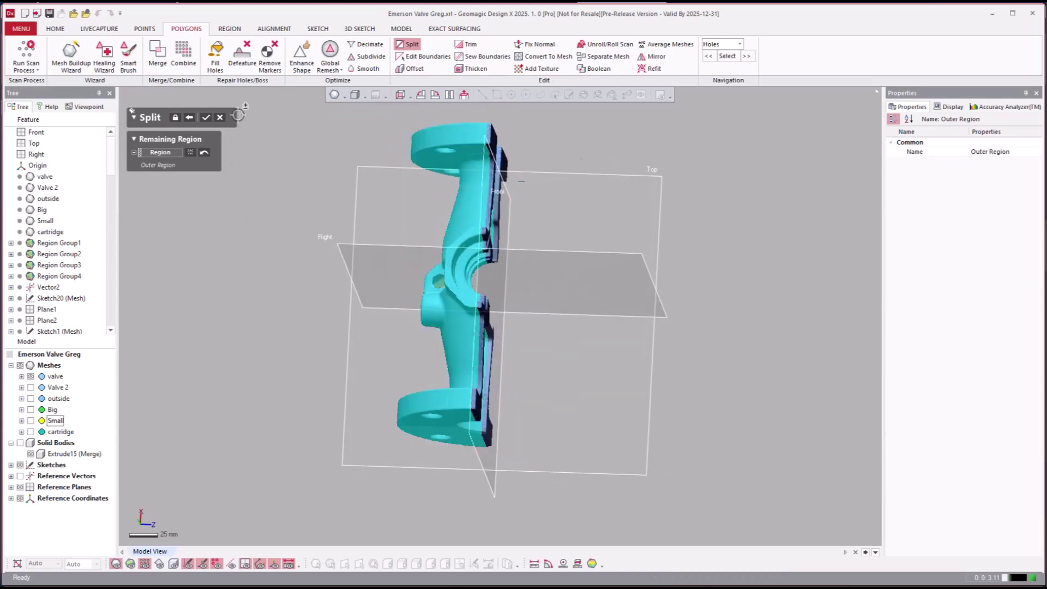
pyautogui.click(206, 122)
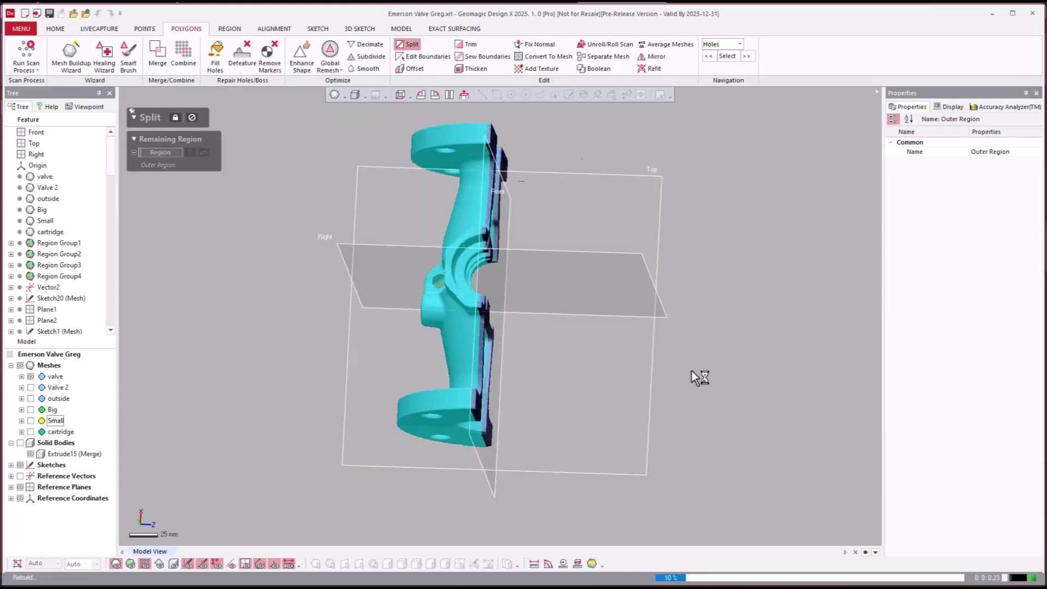
pyautogui.moveTo(550, 367); pyautogui.dragTo(502, 262, button='right')
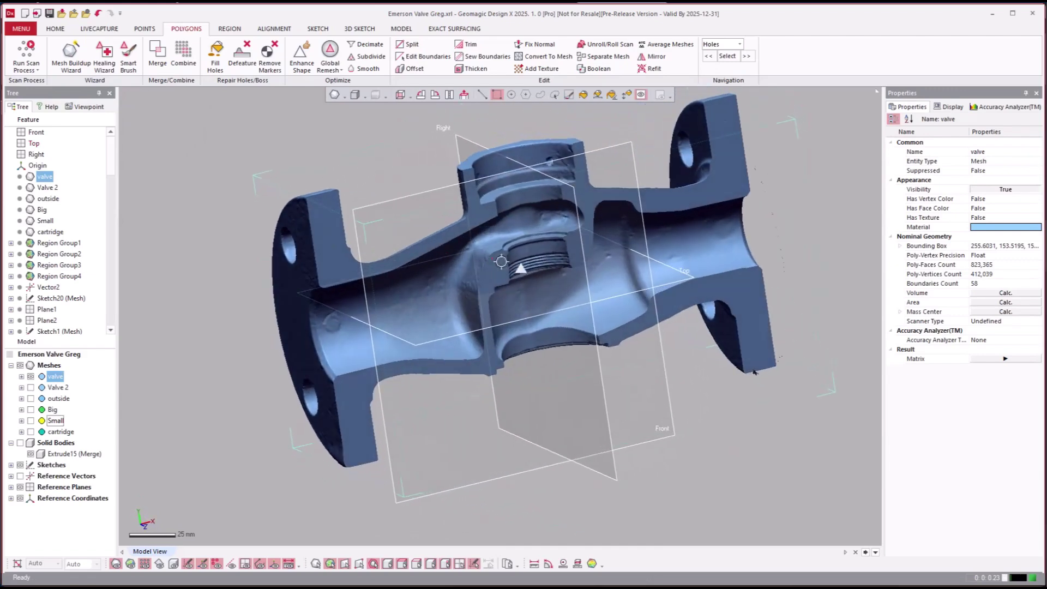
# - Undo the polyline split of the valve mesh and inspect the original cut edges around the bore and flange
pyautogui.hotkey('ctrl', 'z')
pyautogui.moveTo(280, 263); pyautogui.dragTo(256, 283, button='right')
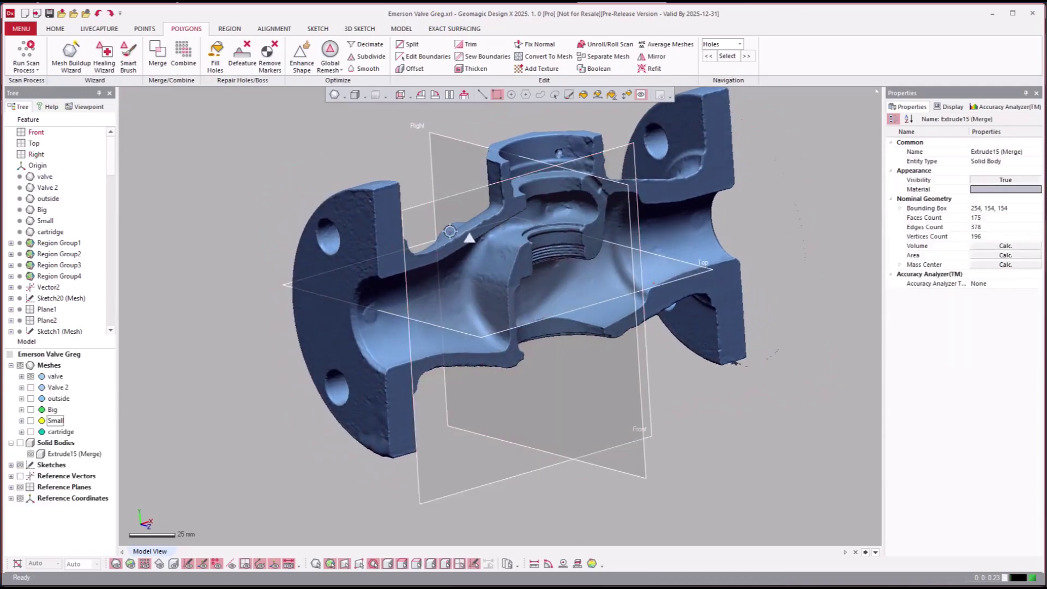
pyautogui.moveTo(382, 246); pyautogui.dragTo(401, 198, button='right')
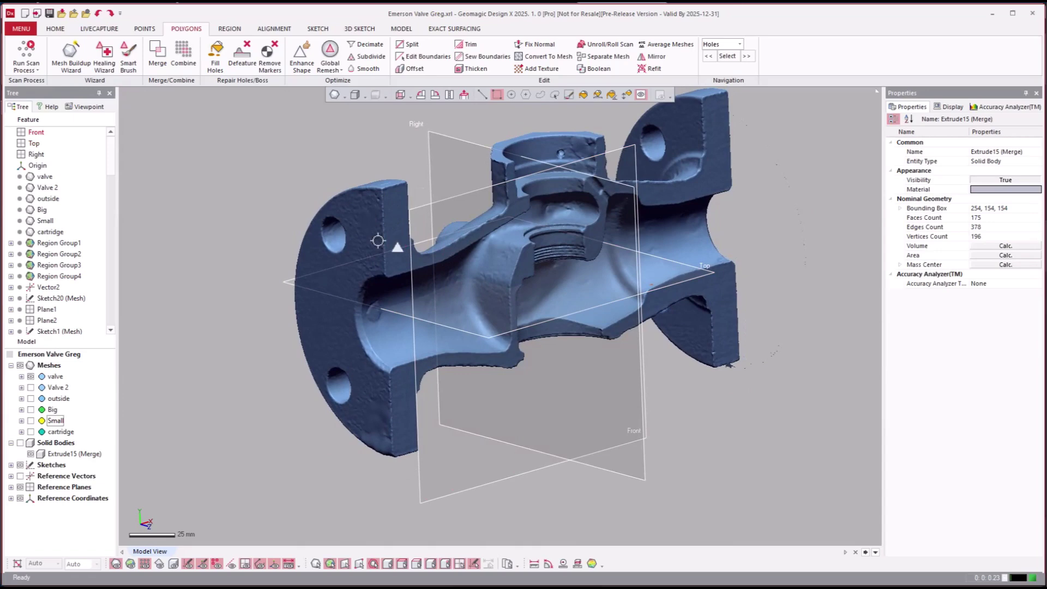
pyautogui.moveTo(378, 240); pyautogui.dragTo(527, 304, button='right')
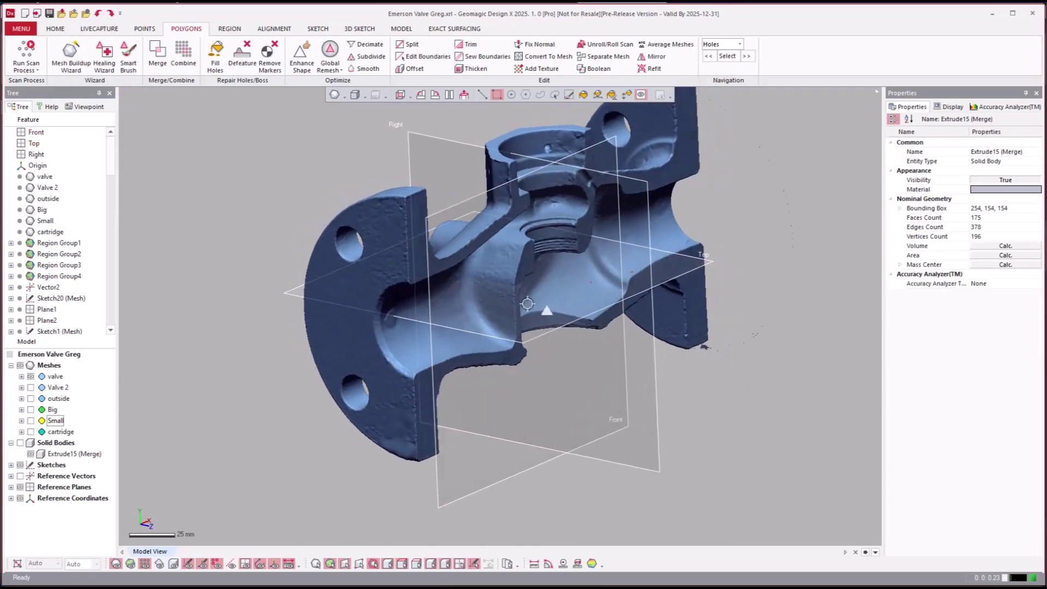
# - Brush-select poly-faces on the valve mesh's cut face beside the flange bore and grow the selection across the flat section surface
pyautogui.scroll(3, 507, 322)
pyautogui.scroll(-5, 353, 390)
pyautogui.scroll(7, 414, 363)
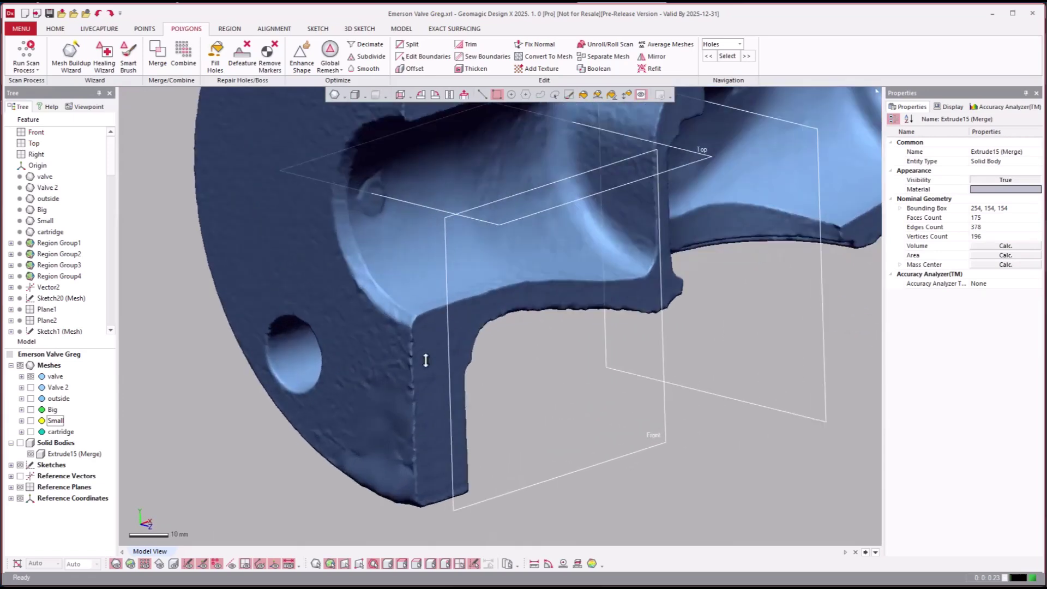
pyautogui.scroll(3, 425, 359)
pyautogui.click(569, 94)
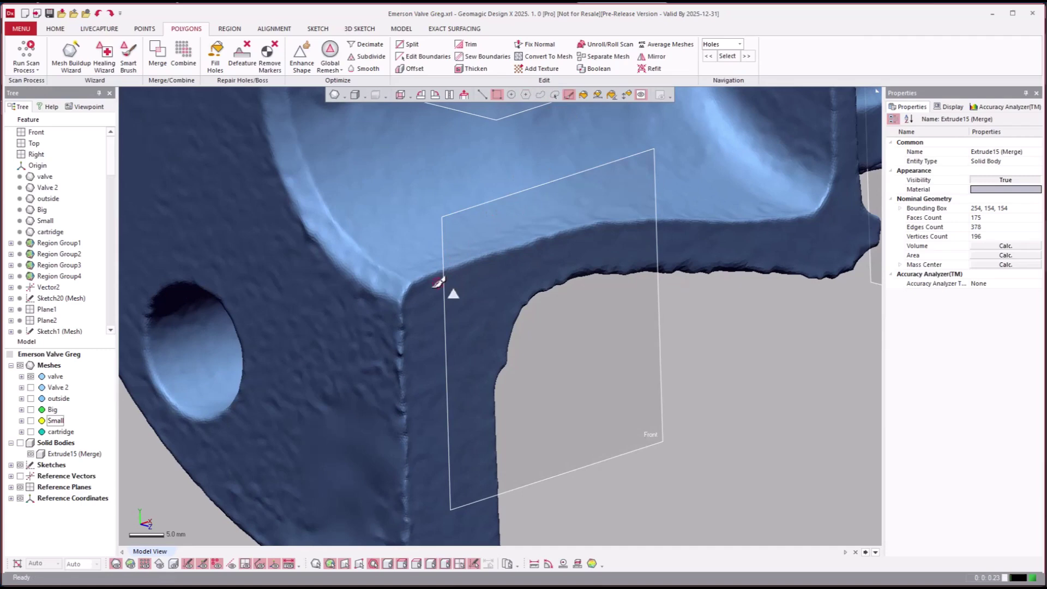
pyautogui.moveTo(421, 299)
pyautogui.mouseDown()
pyautogui.moveTo(444, 322)
pyautogui.moveTo(443, 339)
pyautogui.mouseUp()
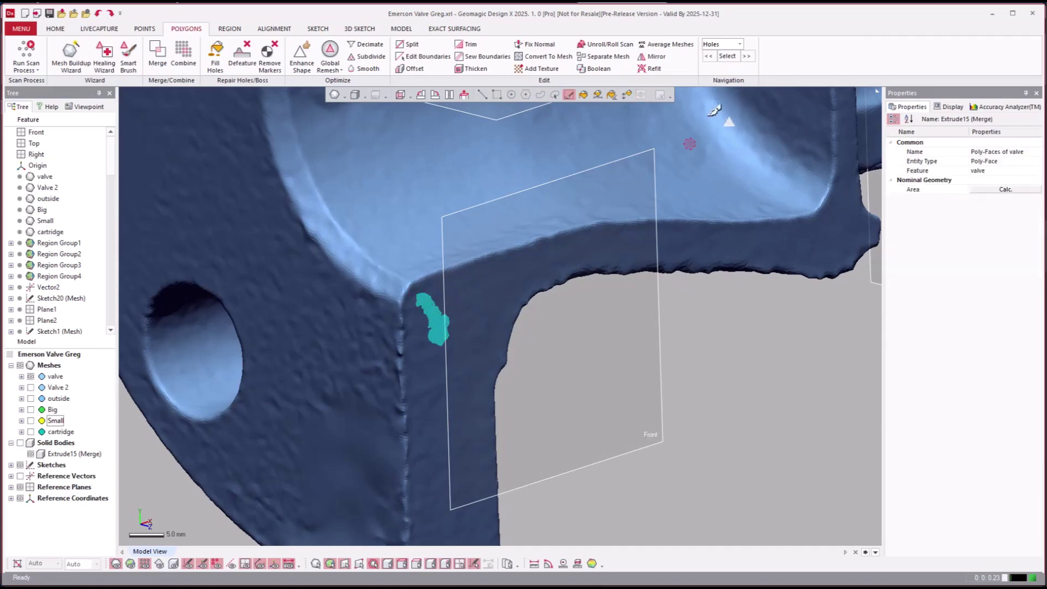
pyautogui.click(627, 95)
pyautogui.moveTo(481, 285); pyautogui.dragTo(477, 278)
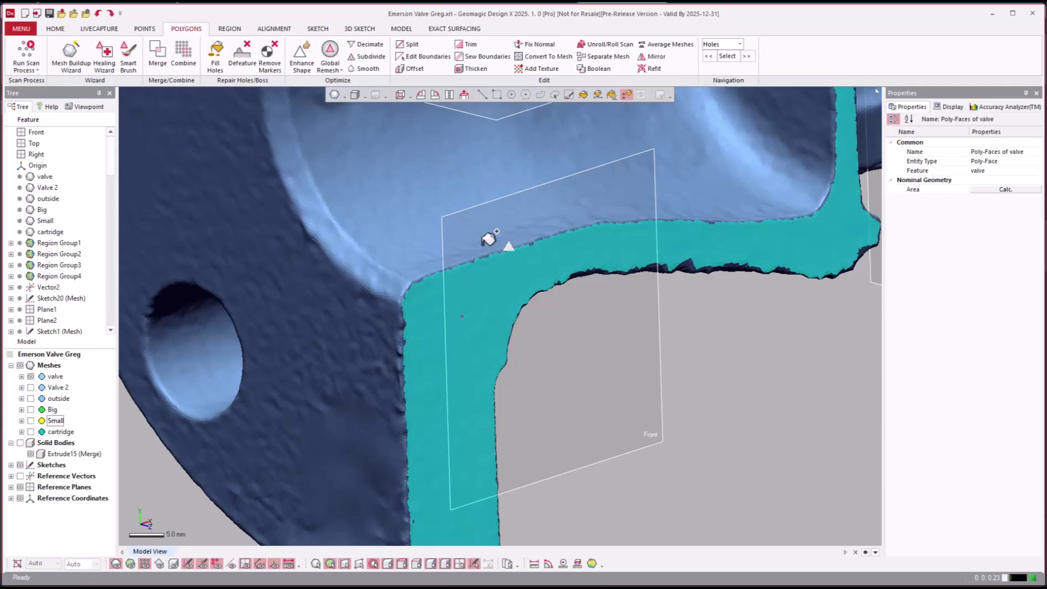
# - Examine the extent of the selected cut-face region on the valve mesh, restore rectangle selection and clear the selected poly-faces
pyautogui.scroll(-10, 504, 295)
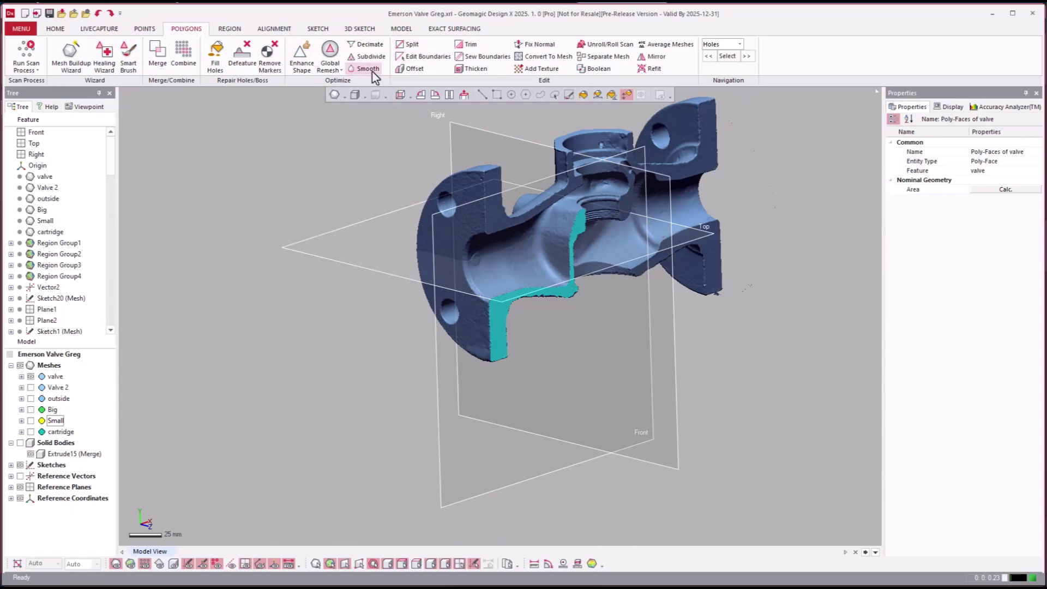
pyautogui.scroll(5, 559, 366)
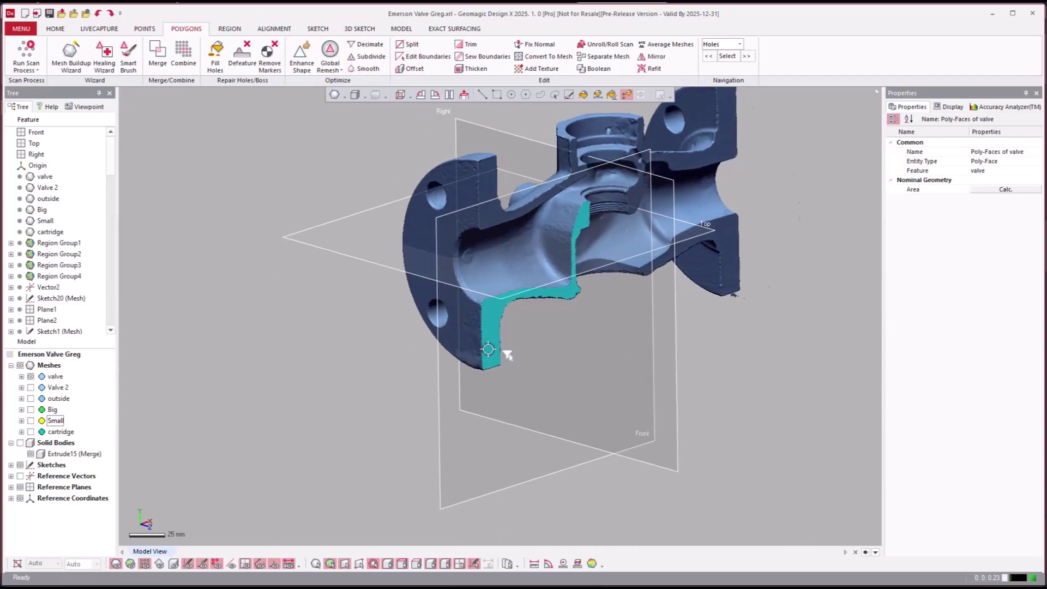
pyautogui.scroll(-2, 355, 276)
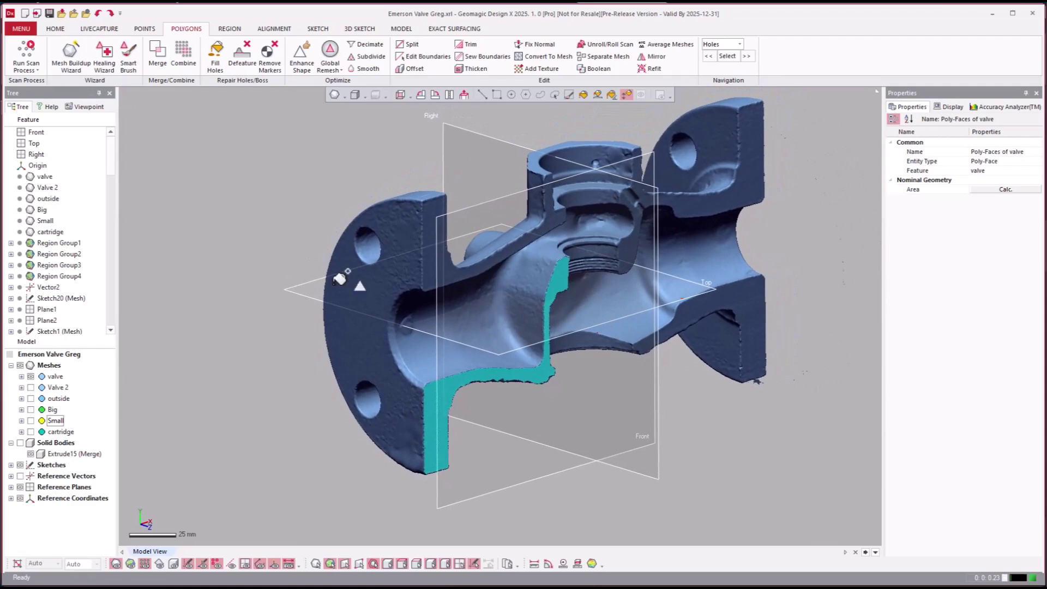
pyautogui.click(497, 95)
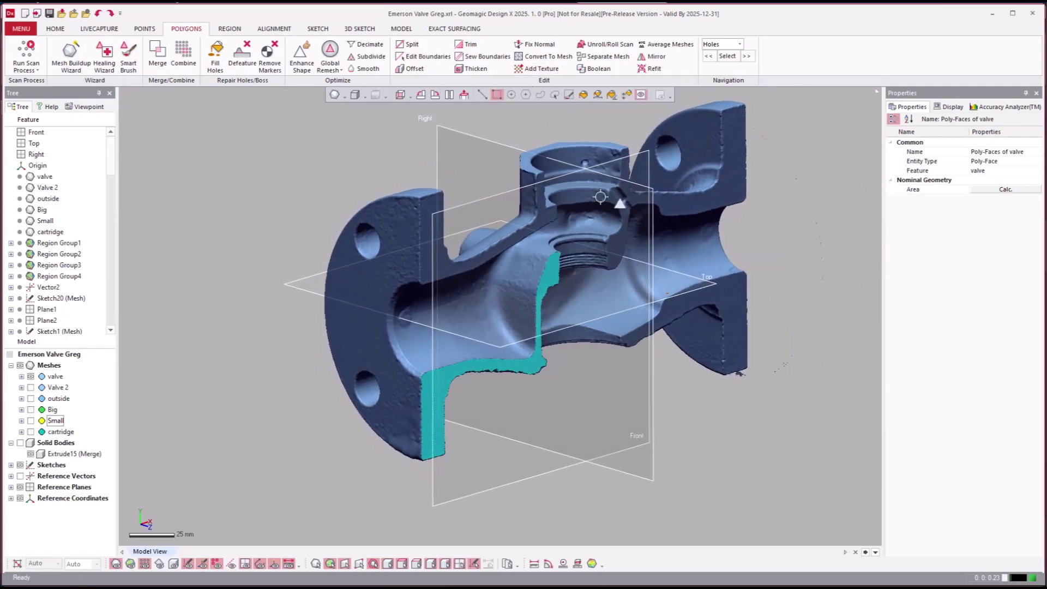
pyautogui.click(715, 427)
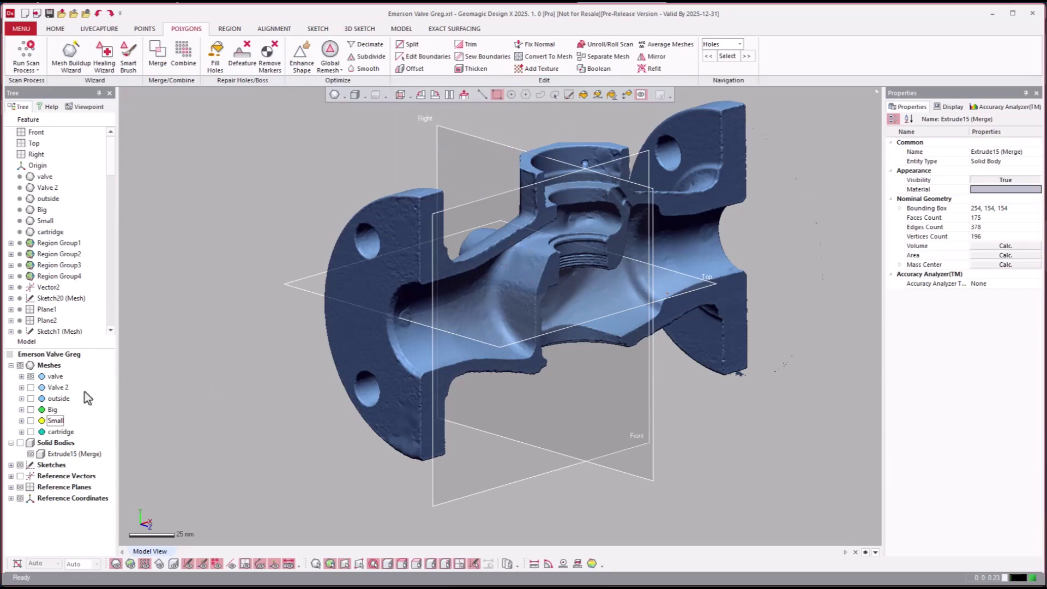
# - Show the Valve 2 mesh alongside the valve mesh and examine the seam between the two halves
pyautogui.click(56, 387)
pyautogui.click(31, 387)
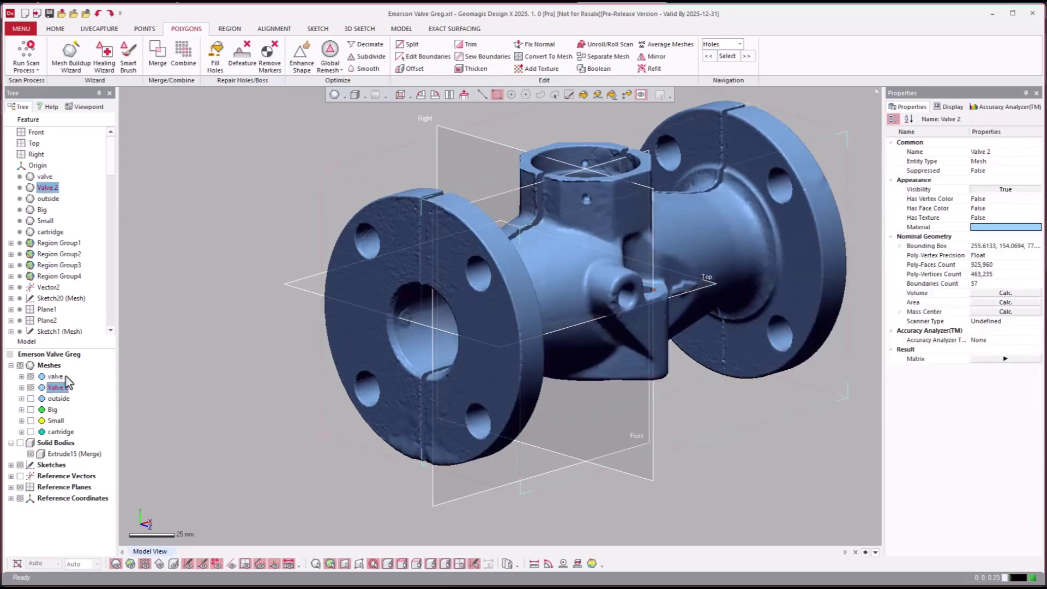
pyautogui.moveTo(486, 212); pyautogui.dragTo(538, 285, button='right')
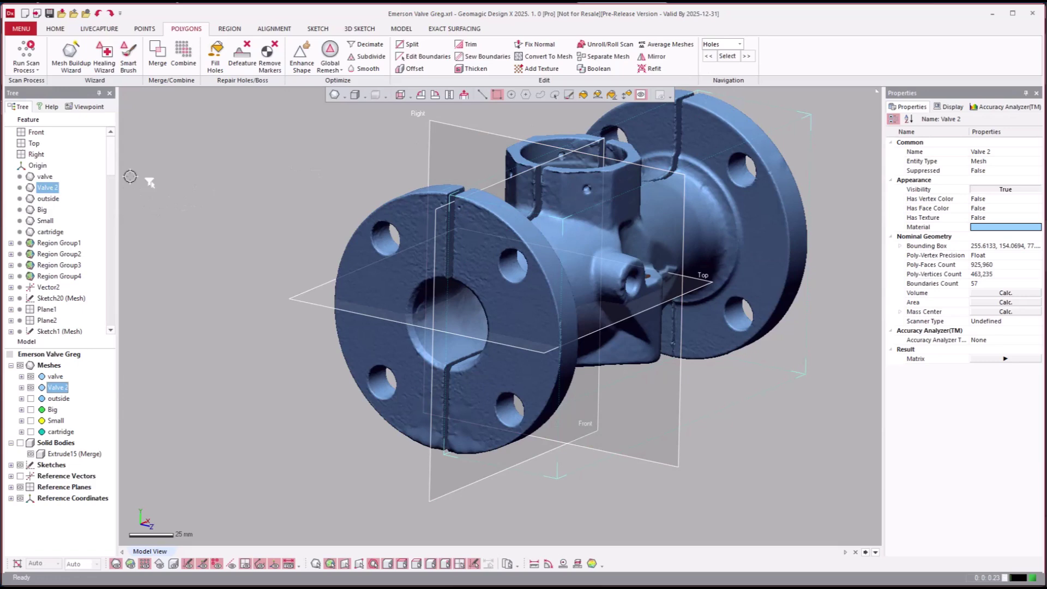
# - Hide the valve and Valve 2 meshes, show the outside mesh and examine the closed body from the opposite side
pyautogui.click(31, 387)
pyautogui.click(31, 376)
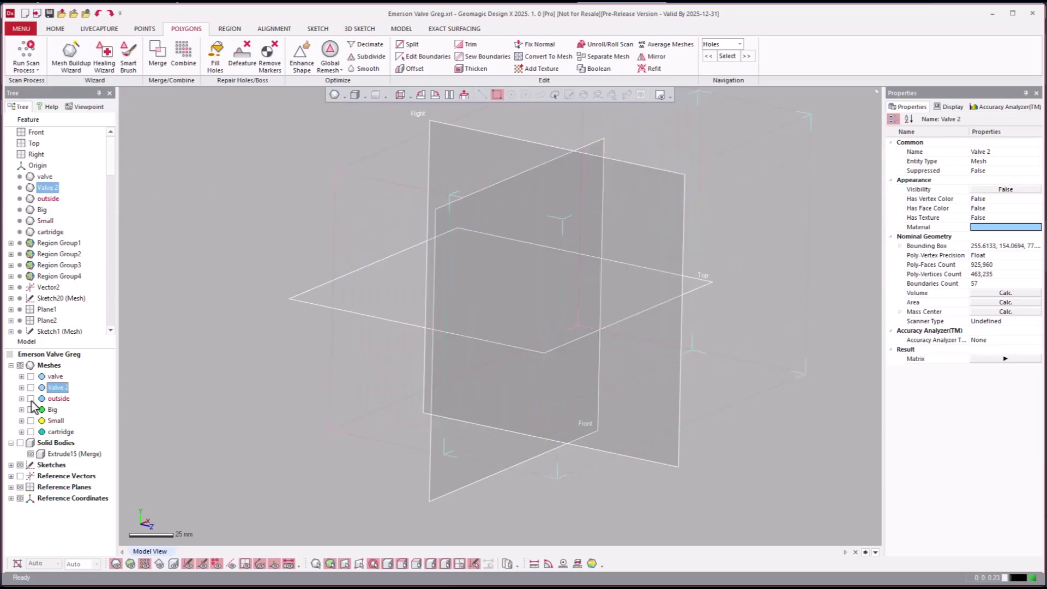
pyautogui.click(30, 398)
pyautogui.moveTo(421, 299); pyautogui.dragTo(729, 424, button='right')
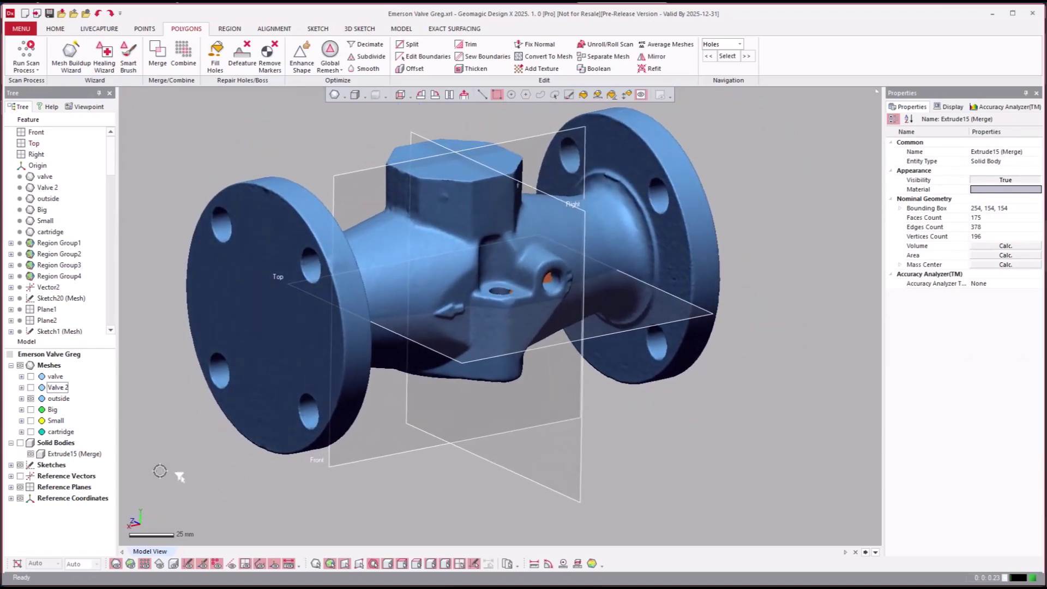
# - Replace the outside mesh with the Big mesh and examine the internal passage shape from several sides
pyautogui.click(31, 398)
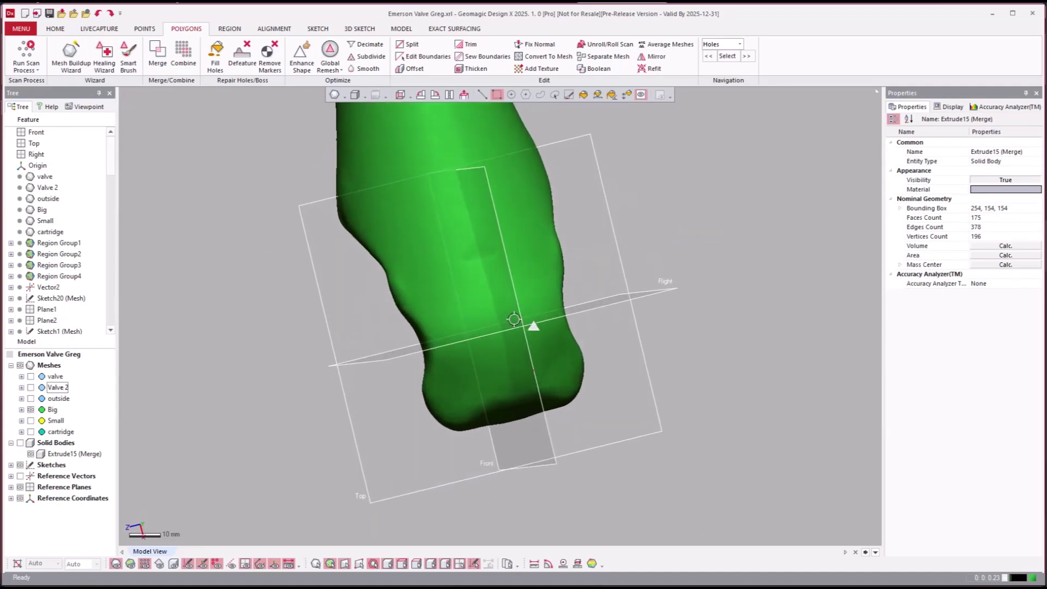
pyautogui.moveTo(511, 314)
pyautogui.mouseDown(button='right')
pyautogui.moveTo(517, 251)
pyautogui.moveTo(518, 313)
pyautogui.moveTo(602, 317)
pyautogui.moveTo(510, 306)
pyautogui.mouseUp(button='right')
pyautogui.moveTo(442, 342); pyautogui.dragTo(295, 387, button='right')
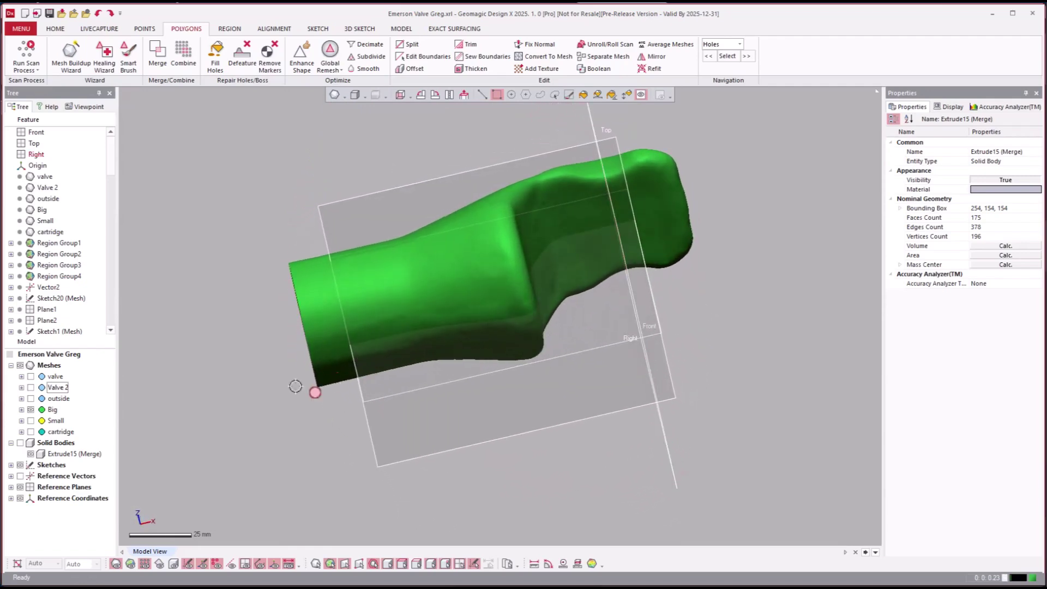
# - Show the Small mesh together with the Big mesh and examine how the two passage shapes meet
pyautogui.click(30, 421)
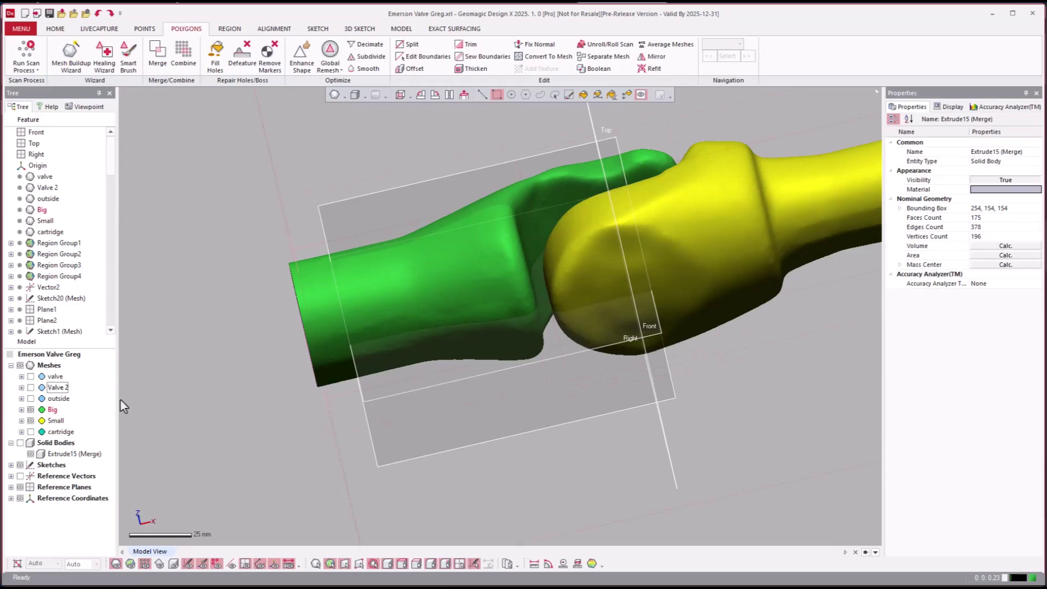
pyautogui.moveTo(605, 417); pyautogui.dragTo(433, 384, button='right')
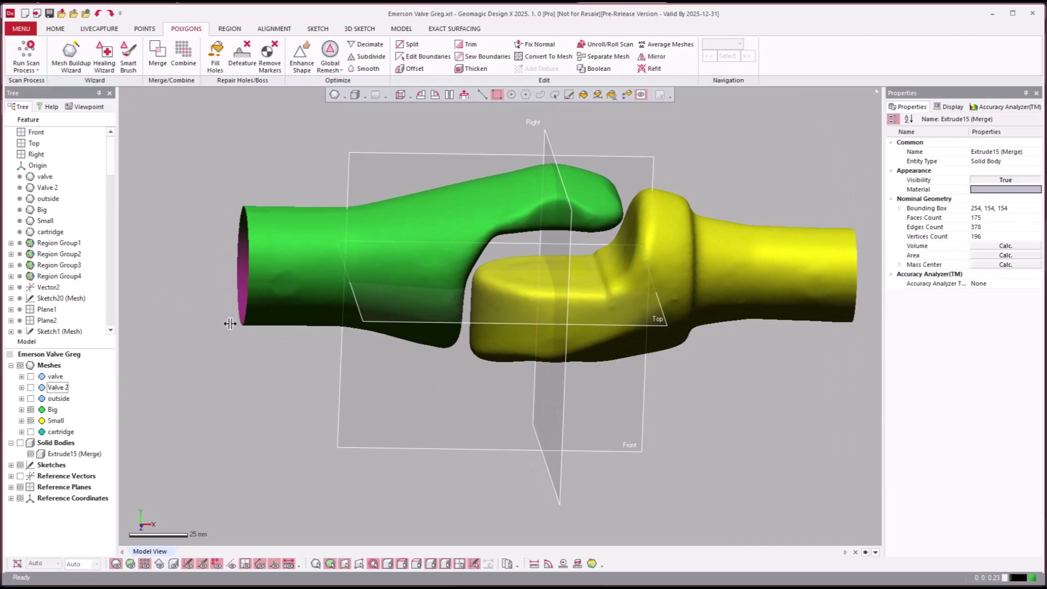
pyautogui.click(436, 403)
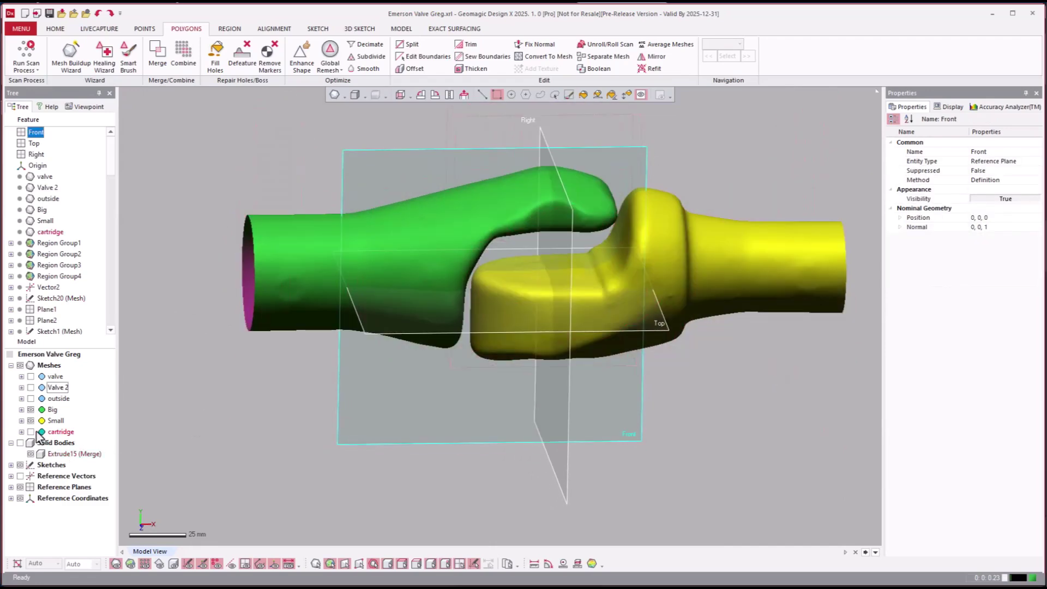
# - Show the cartridge mesh, hide the Big and Small meshes, and examine the cartridge from the front
pyautogui.click(31, 431)
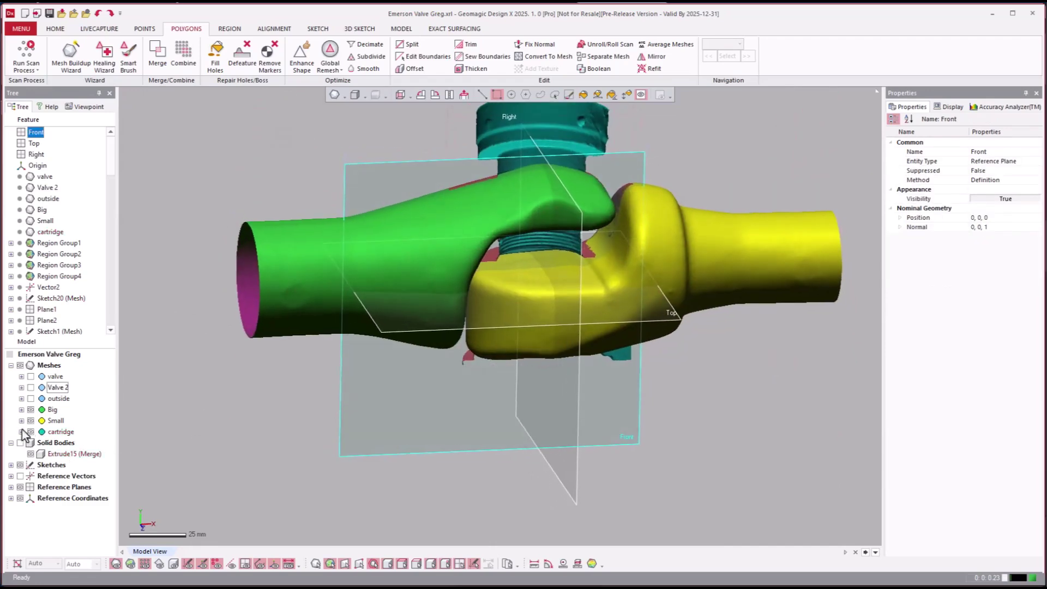
pyautogui.click(30, 421)
pyautogui.click(32, 413)
pyautogui.moveTo(334, 445); pyautogui.dragTo(351, 462, button='right')
pyautogui.click(351, 462)
pyautogui.moveTo(532, 191); pyautogui.dragTo(545, 165, button='right')
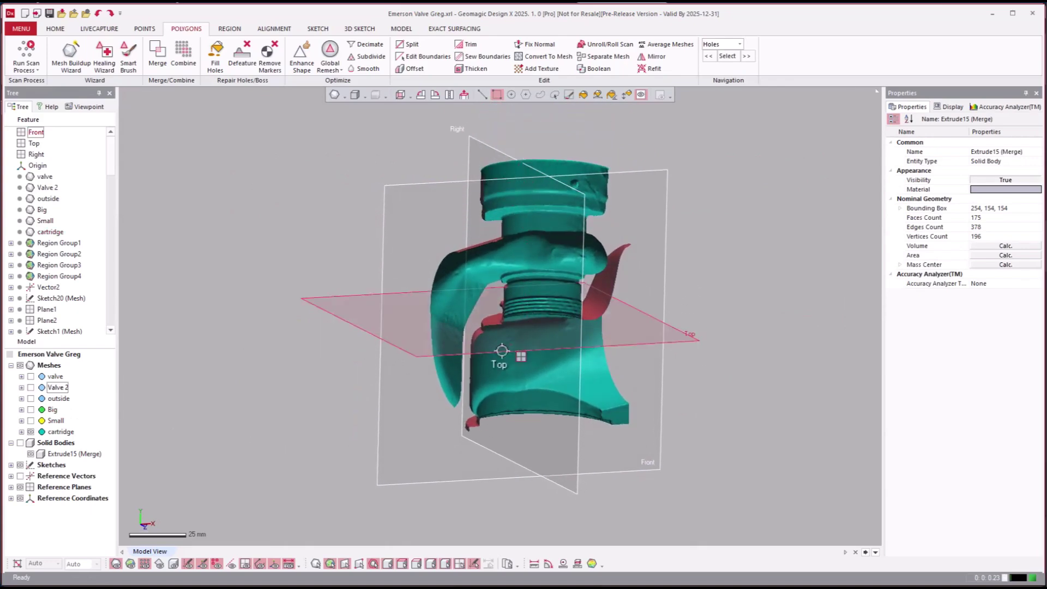
pyautogui.scroll(-2, 372, 287)
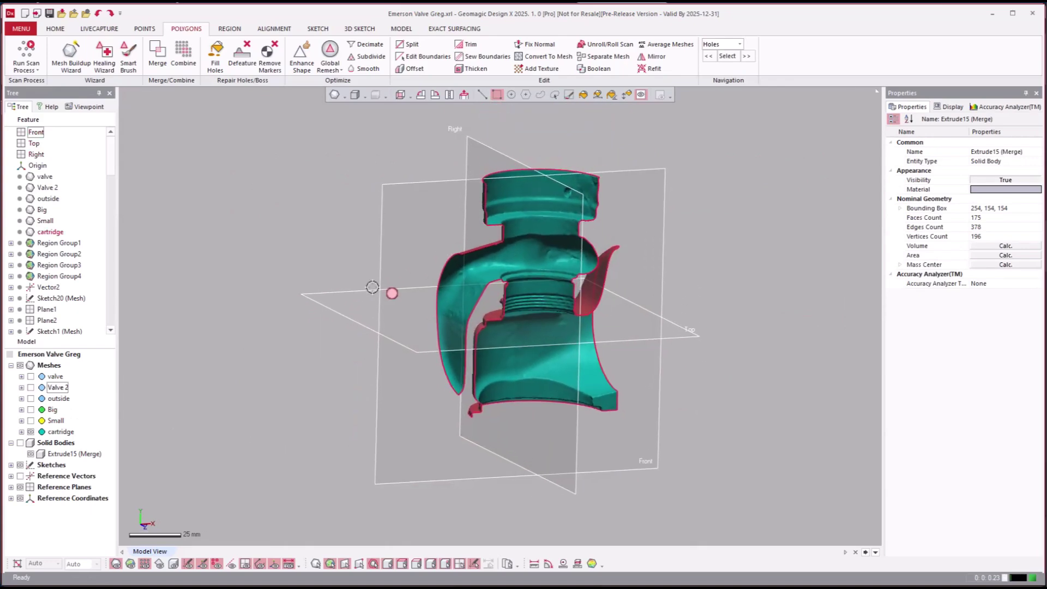
# - Hide the cartridge mesh and roll the feature history back to just before Sketch20 (Mesh)
pyautogui.click(31, 443)
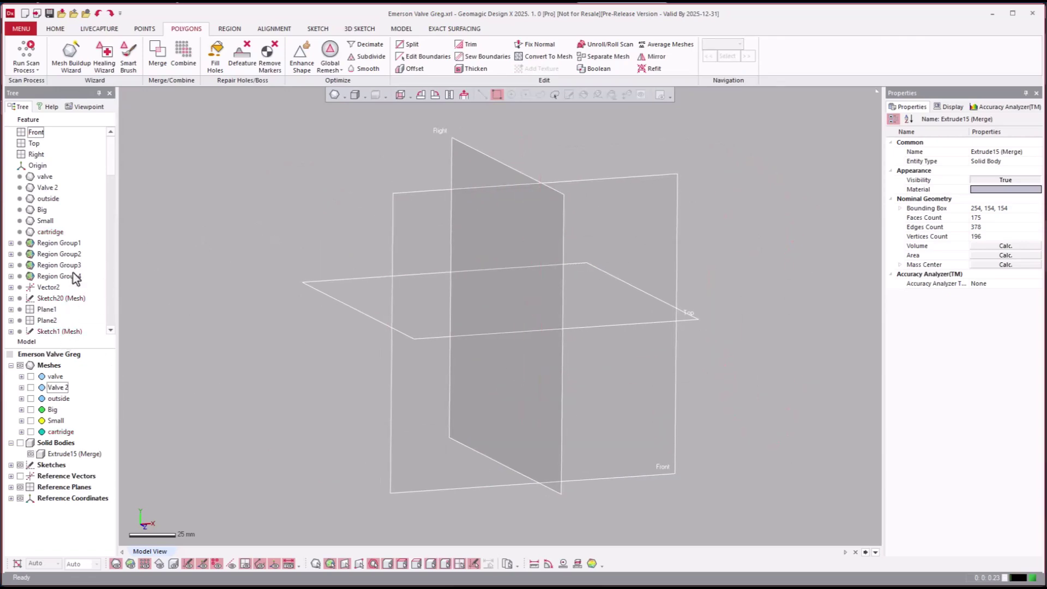
pyautogui.click(41, 289)
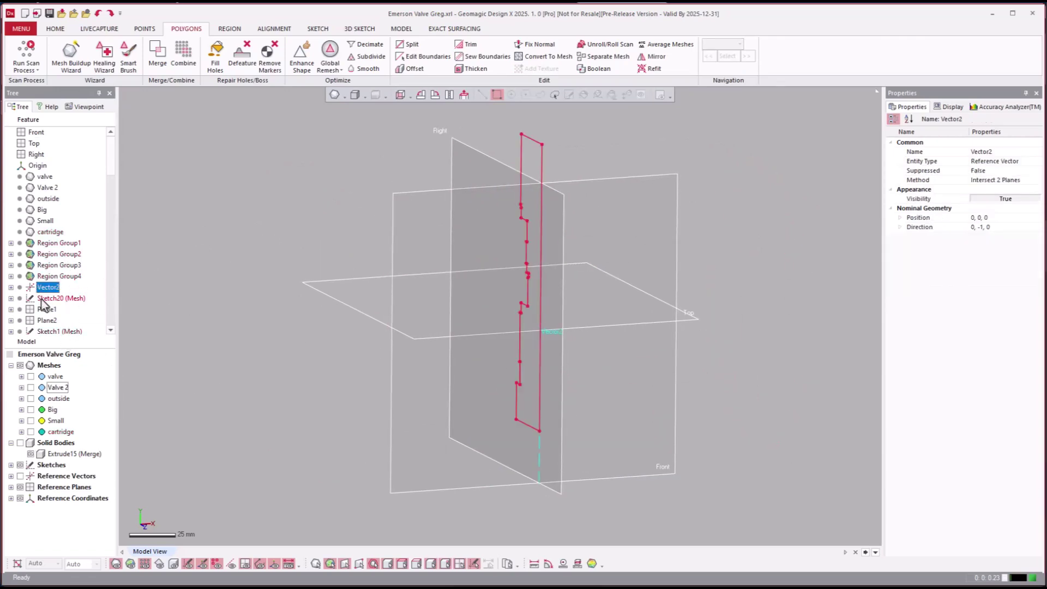
pyautogui.rightClick(44, 301)
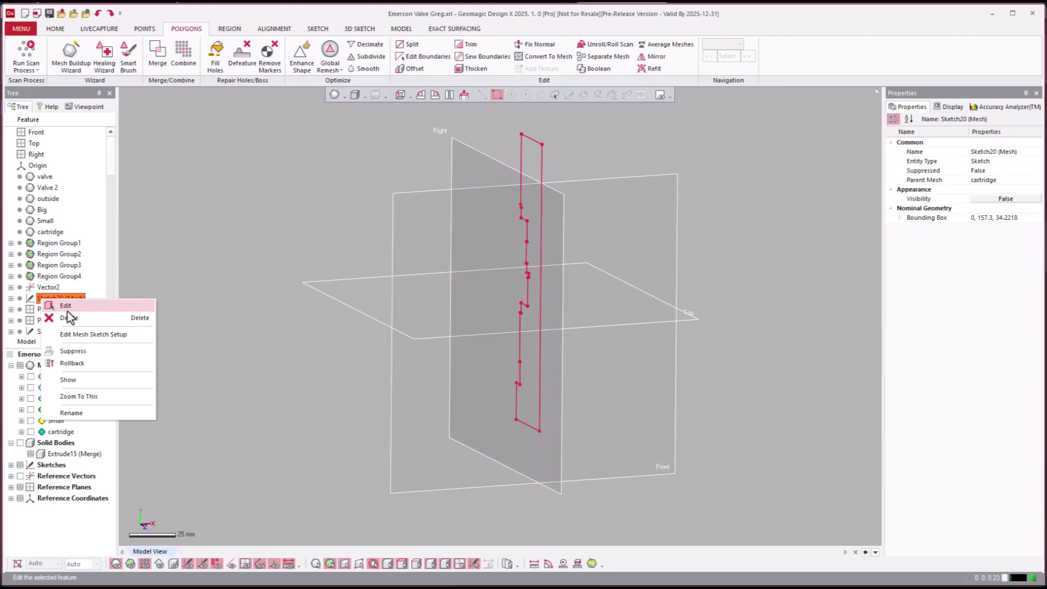
pyautogui.click(72, 363)
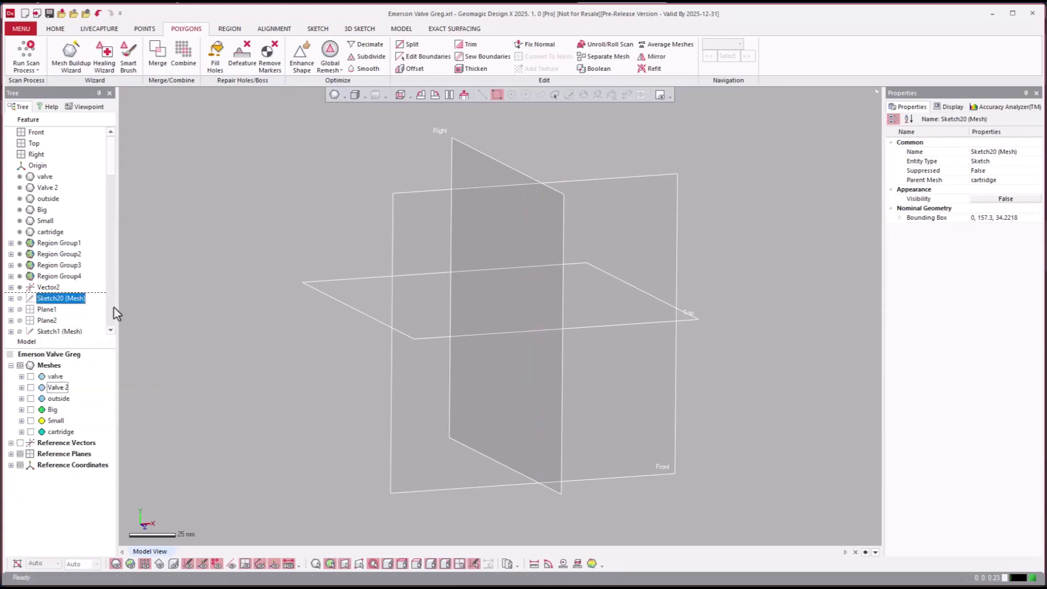
# - Roll the feature history forward past Sketch20 (Mesh) to Extrude1 and show the solid bodies
pyautogui.rightClick(55, 301)
pyautogui.click(81, 321)
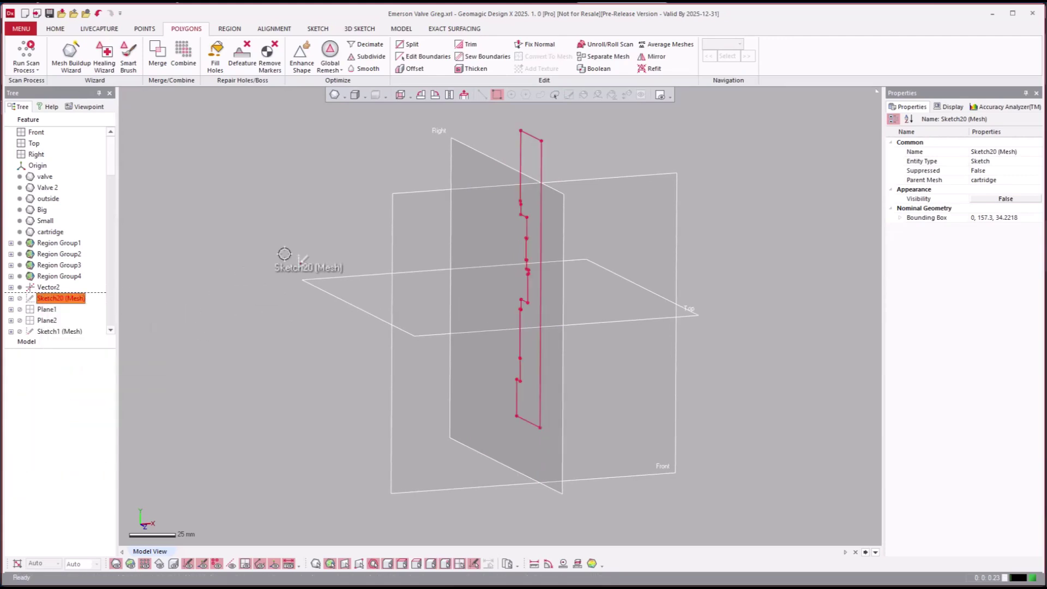
pyautogui.click(57, 322)
pyautogui.scroll(-2, 55, 311)
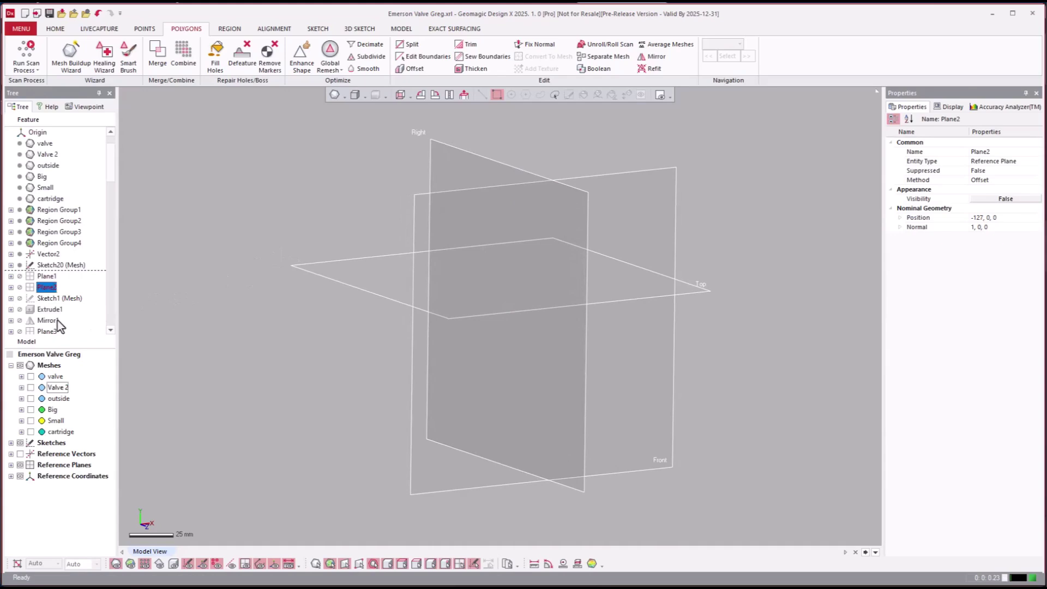
pyautogui.rightClick(34, 276)
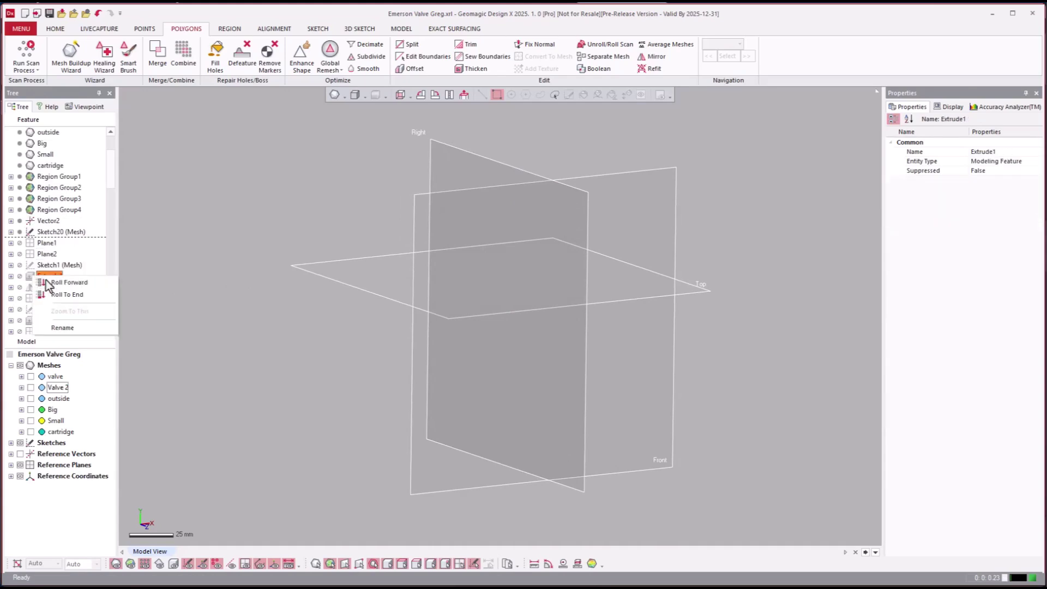
pyautogui.click(60, 282)
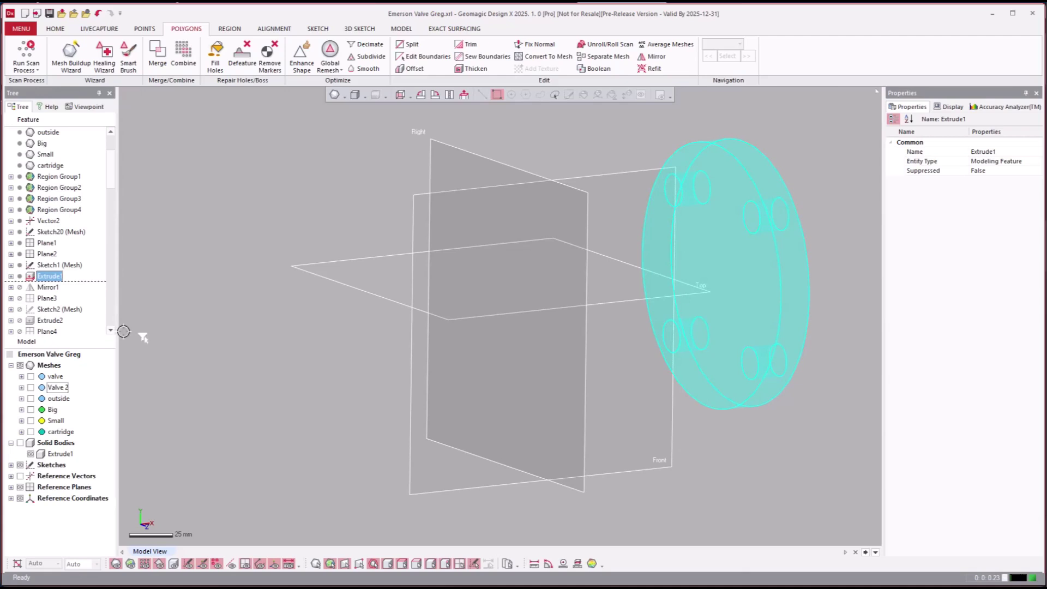
pyautogui.click(234, 378)
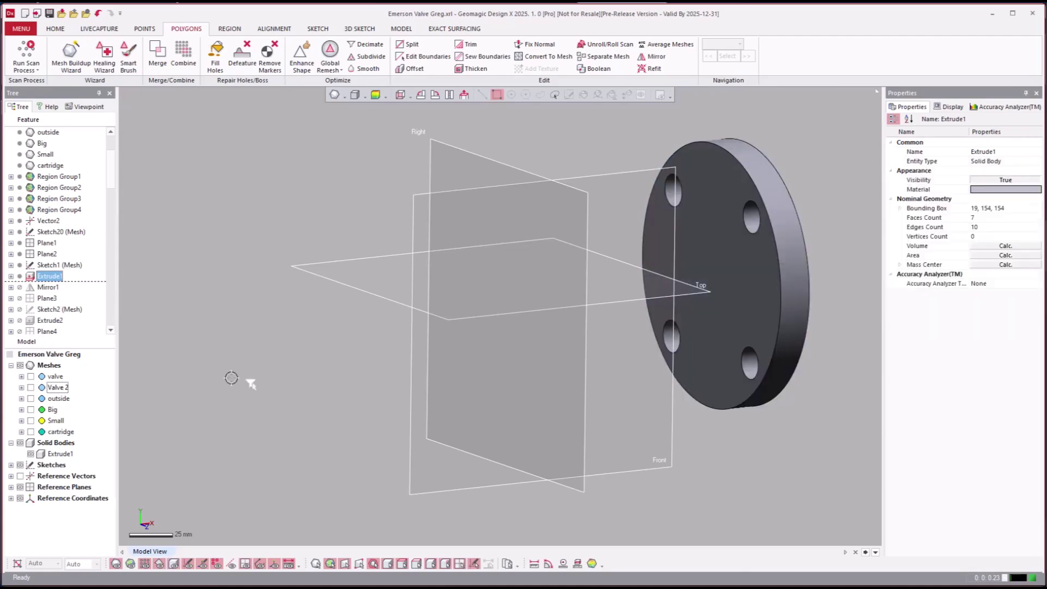
# - Roll the feature history forward through Mirror1, Extrude2 and Extrude3, one feature at a time
pyautogui.rightClick(45, 290)
pyautogui.click(69, 300)
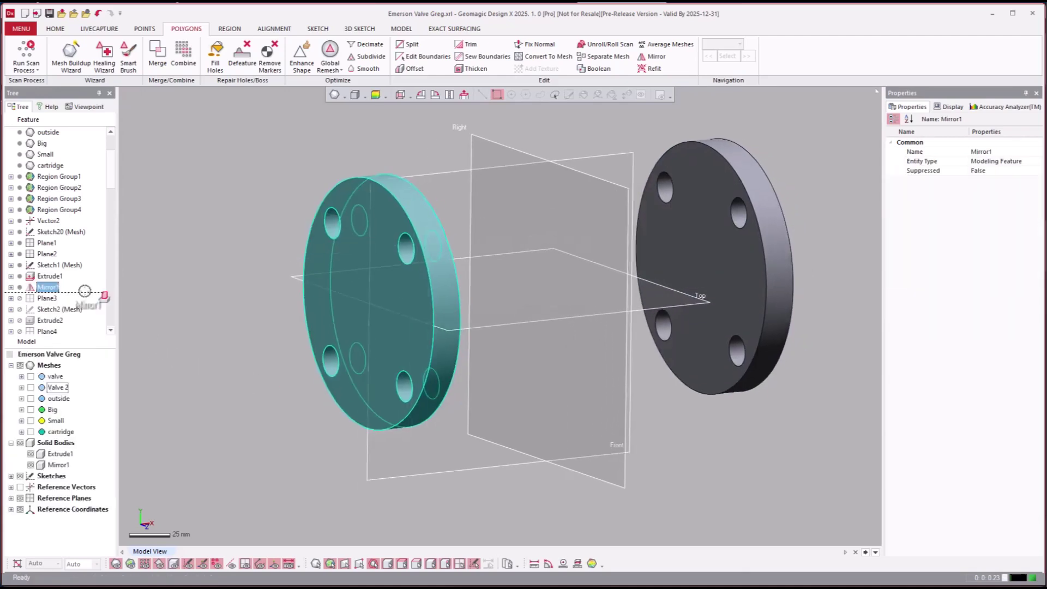
pyautogui.click(46, 321)
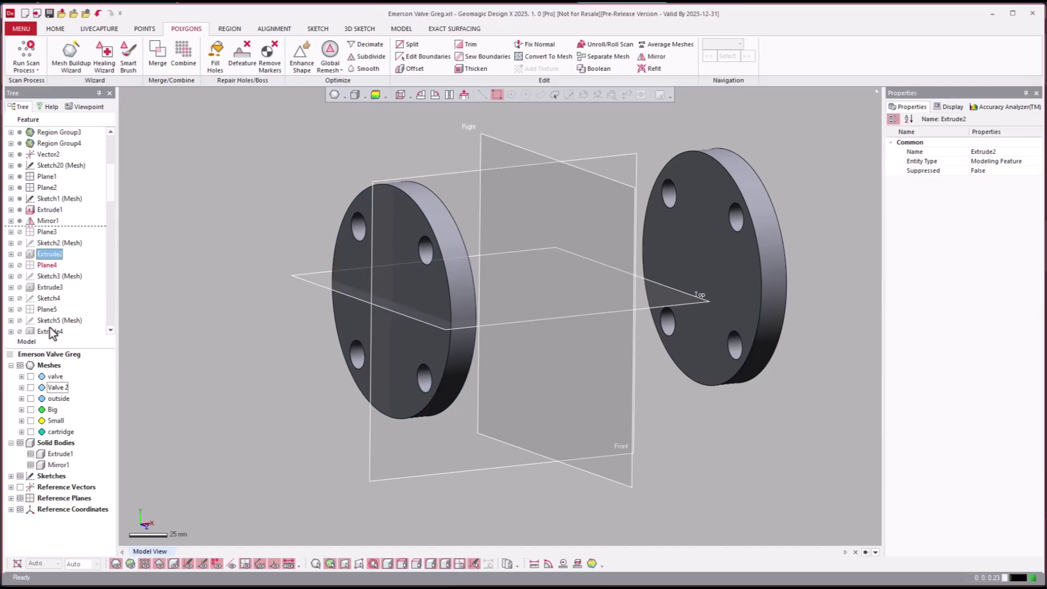
pyautogui.scroll(-3, 51, 294)
pyautogui.rightClick(47, 228)
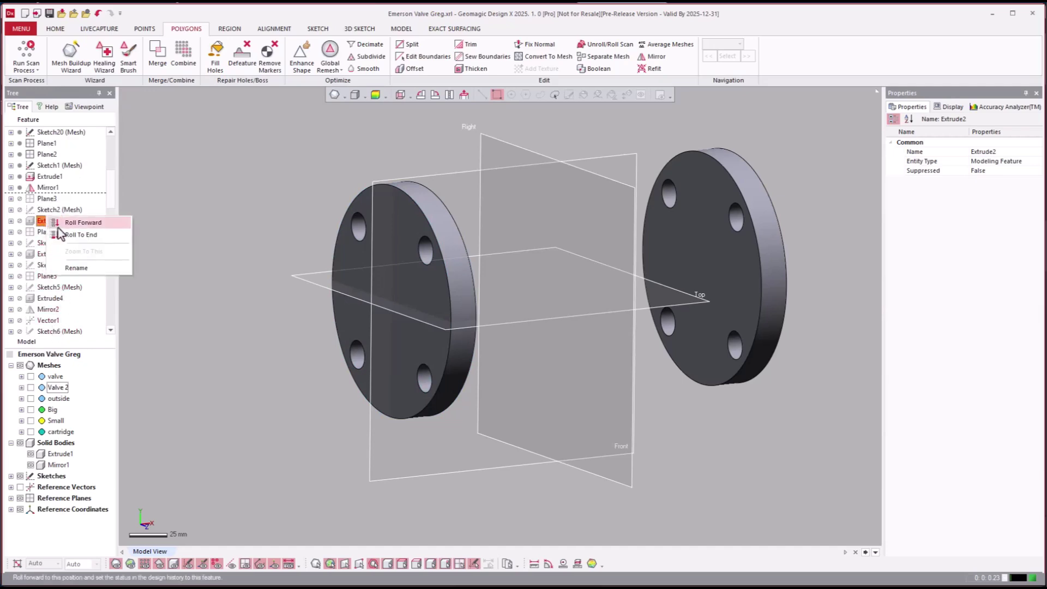
pyautogui.click(66, 222)
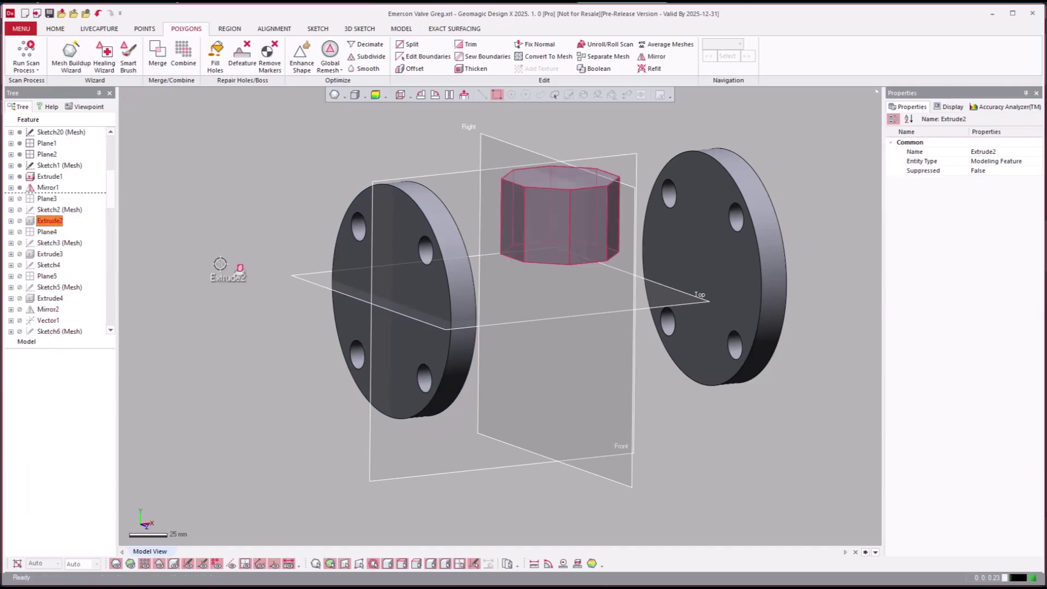
pyautogui.rightClick(51, 254)
pyautogui.click(70, 260)
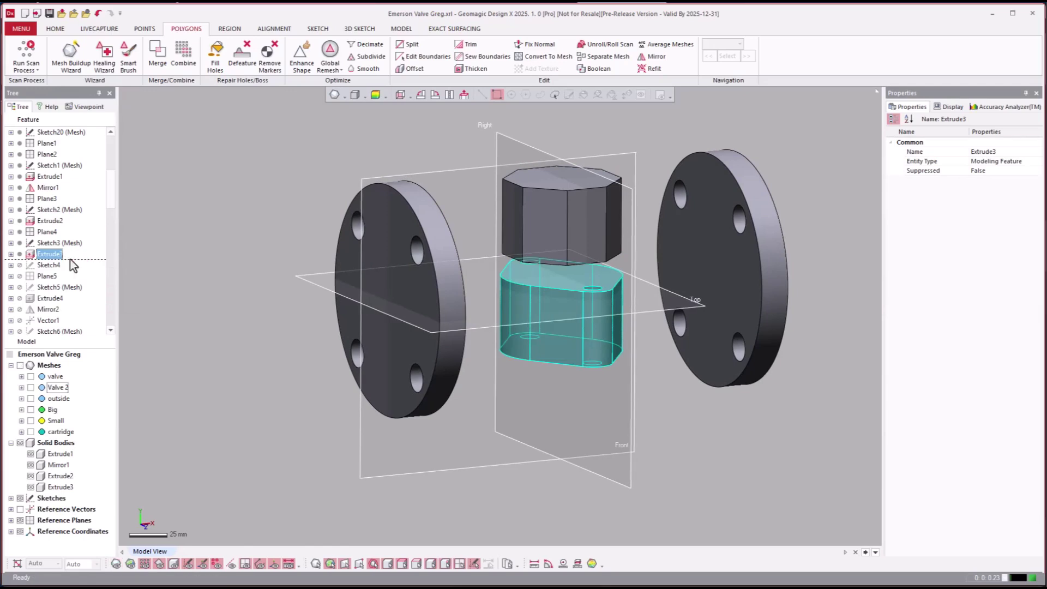
# - Show the outside mesh over the solid bodies and roll the feature history forward through Extrude4 and Mirror2
pyautogui.click(31, 399)
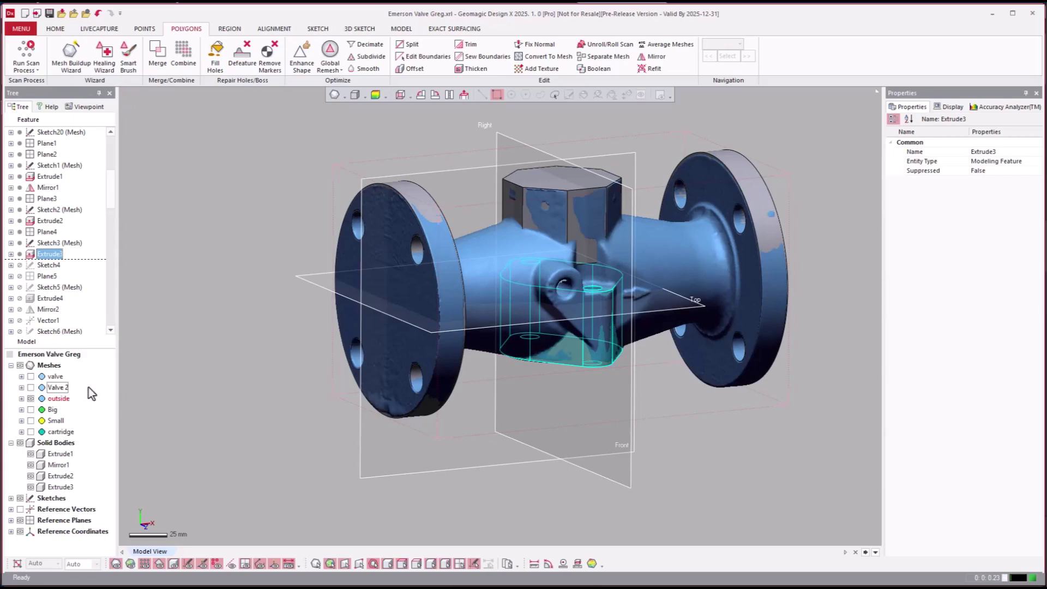
pyautogui.click(767, 462)
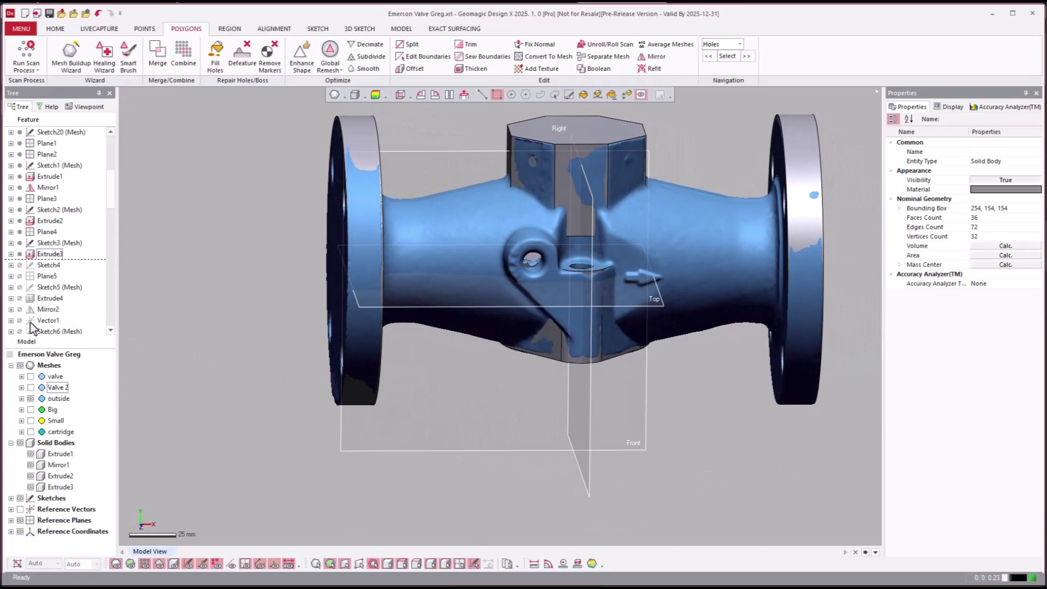
pyautogui.rightClick(38, 301)
pyautogui.click(60, 307)
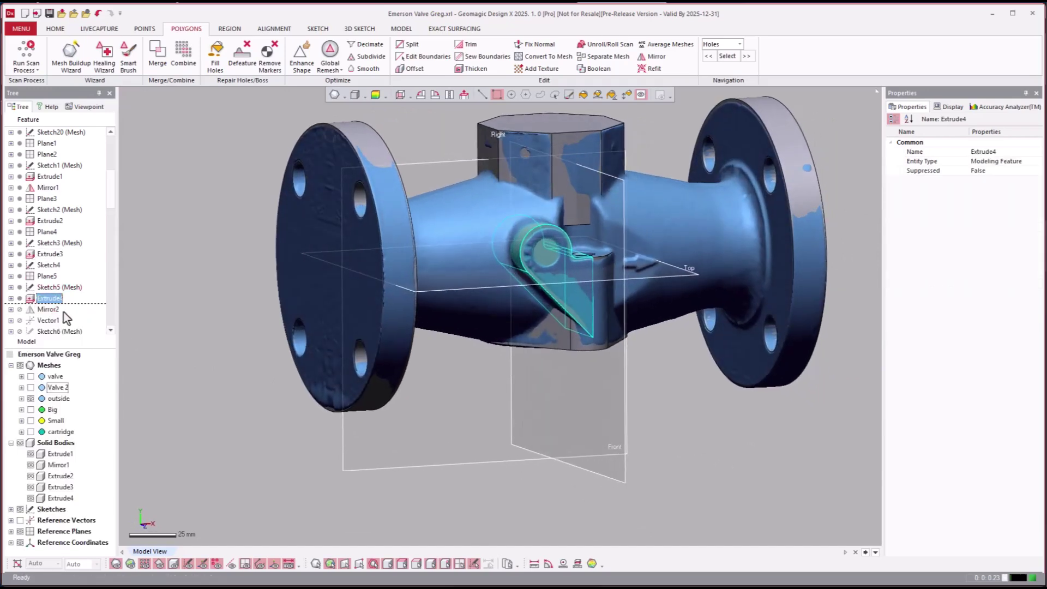
pyautogui.rightClick(50, 310)
pyautogui.click(64, 319)
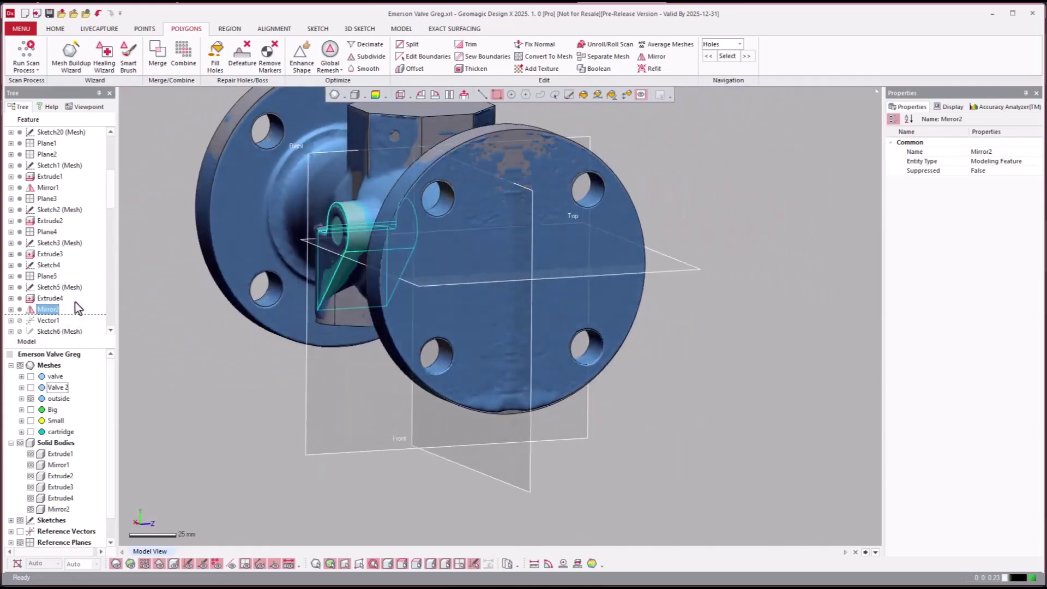
# - Roll the feature history forward past Vector1 and Sketch6 (Mesh) to include Revolve1
pyautogui.click(48, 320)
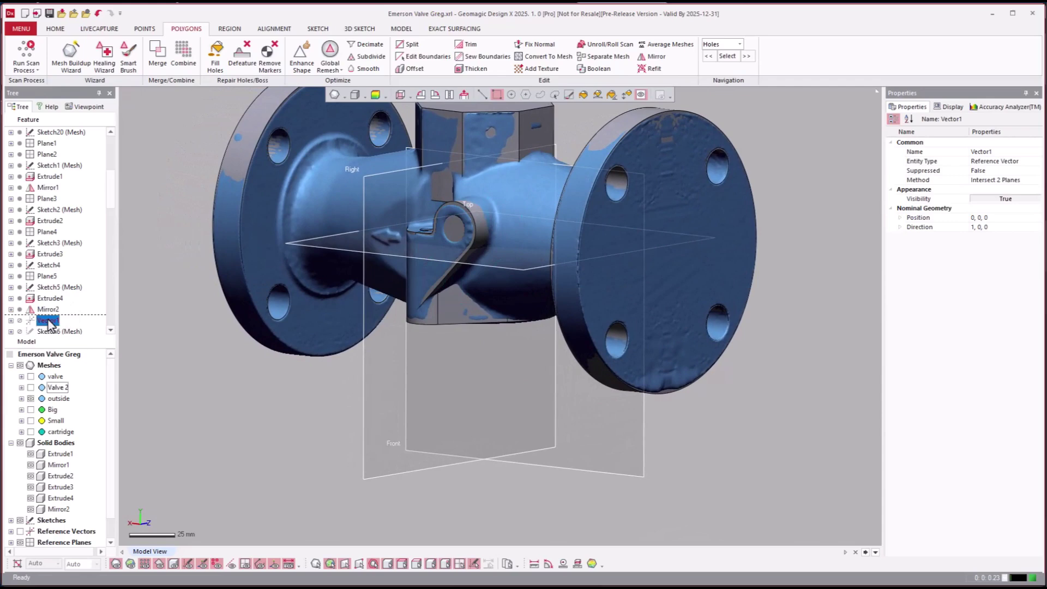
pyautogui.scroll(-2, 48, 320)
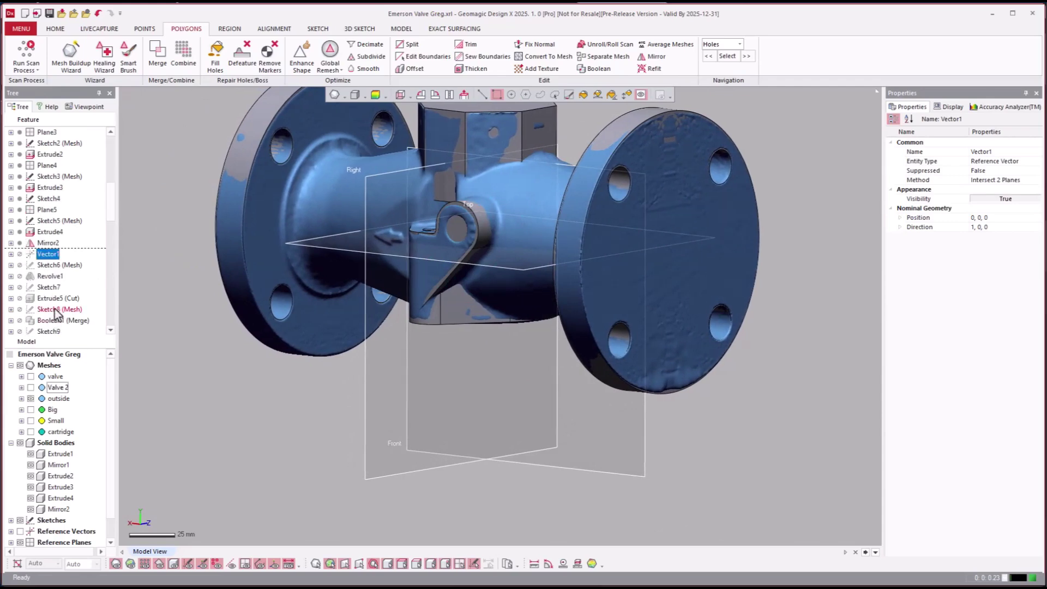
pyautogui.click(41, 278)
pyautogui.rightClick(41, 278)
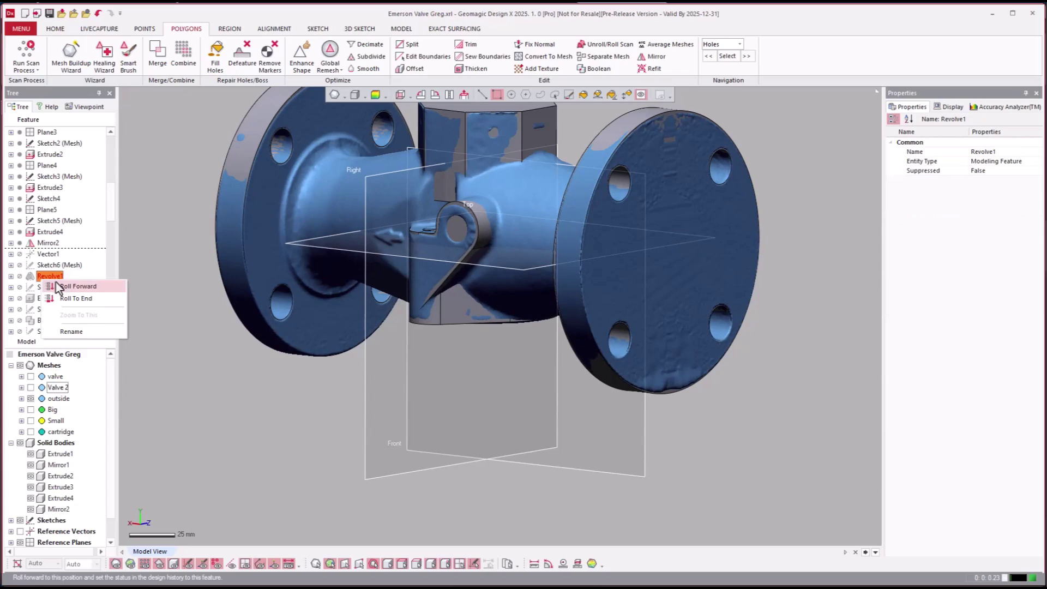
pyautogui.click(55, 284)
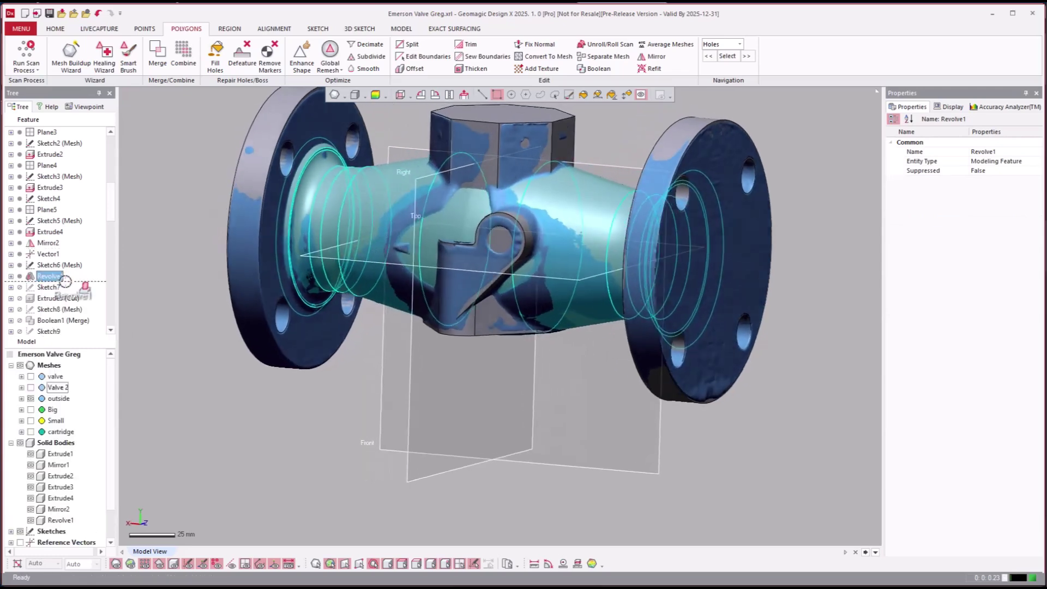
# - Open Sketch6 (Mesh) for editing and hide the meshes and solid bodies to isolate the sketch
pyautogui.click(49, 266)
pyautogui.rightClick(30, 267)
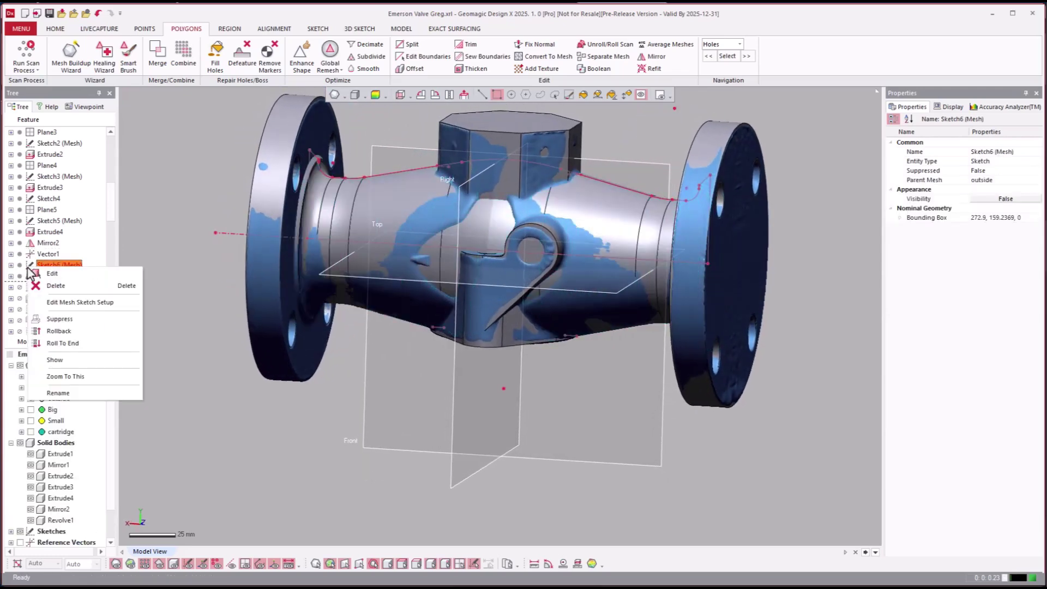
pyautogui.click(53, 275)
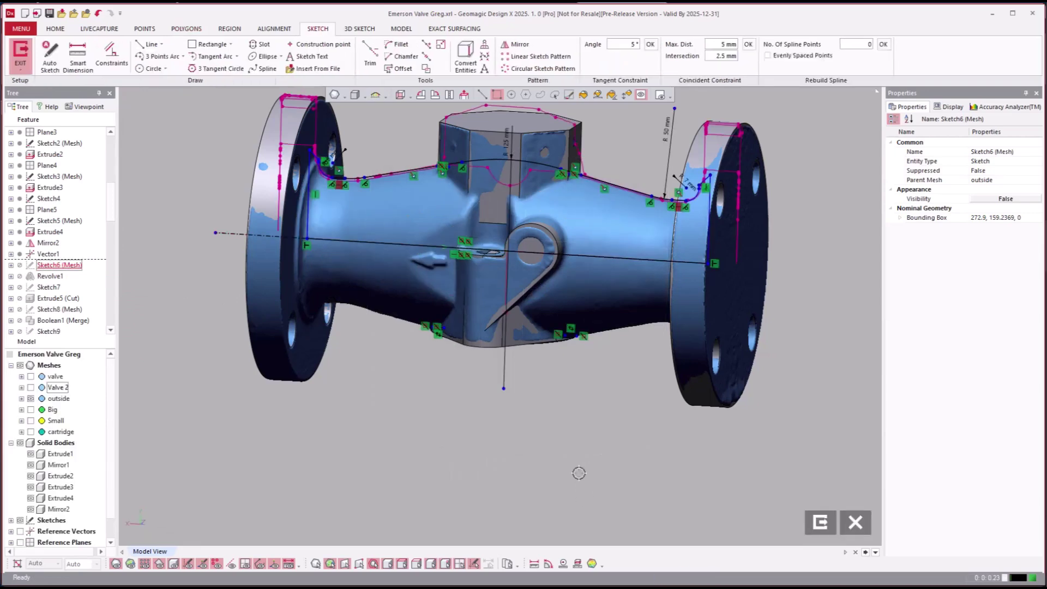
pyautogui.hotkey('ctrl', '1')
pyautogui.hotkey('ctrl', '5')
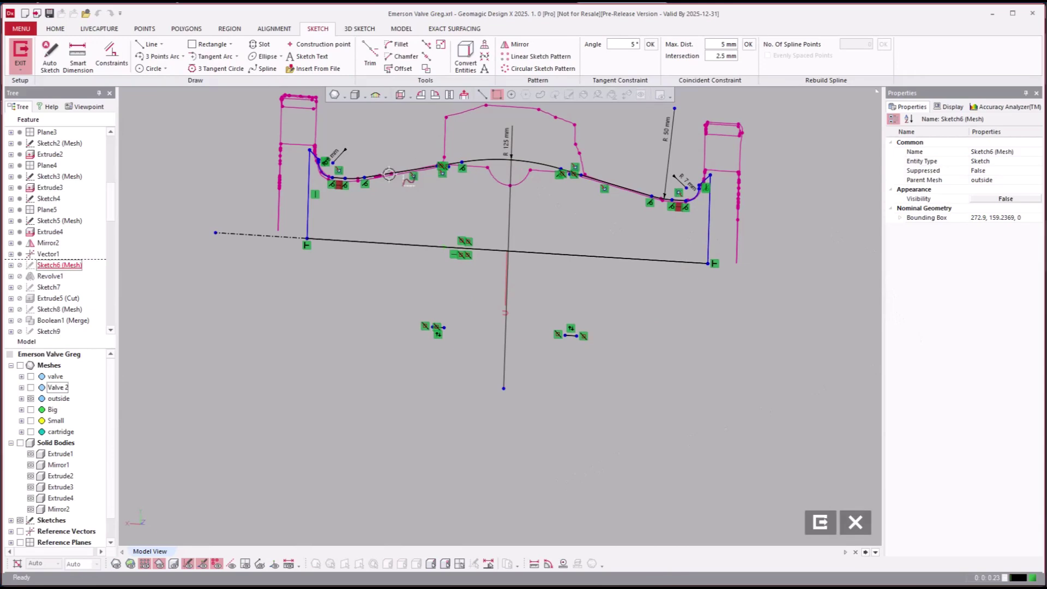
# - Turn Sketch6 upright in the view and examine how closely its revolve profile follows the mesh section curves along both necks
pyautogui.scroll(3, 389, 174)
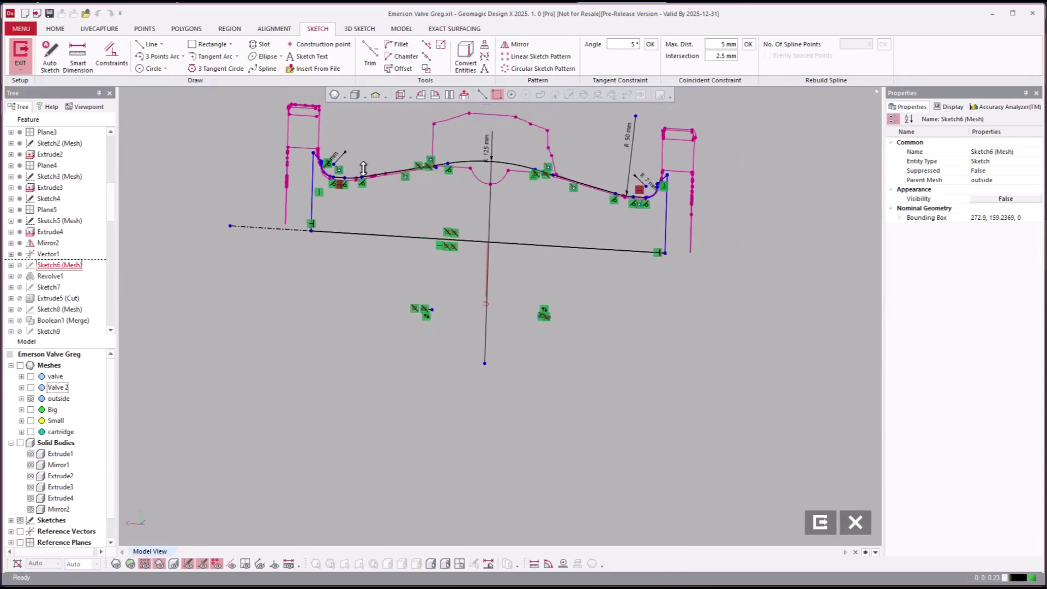
pyautogui.click(464, 95)
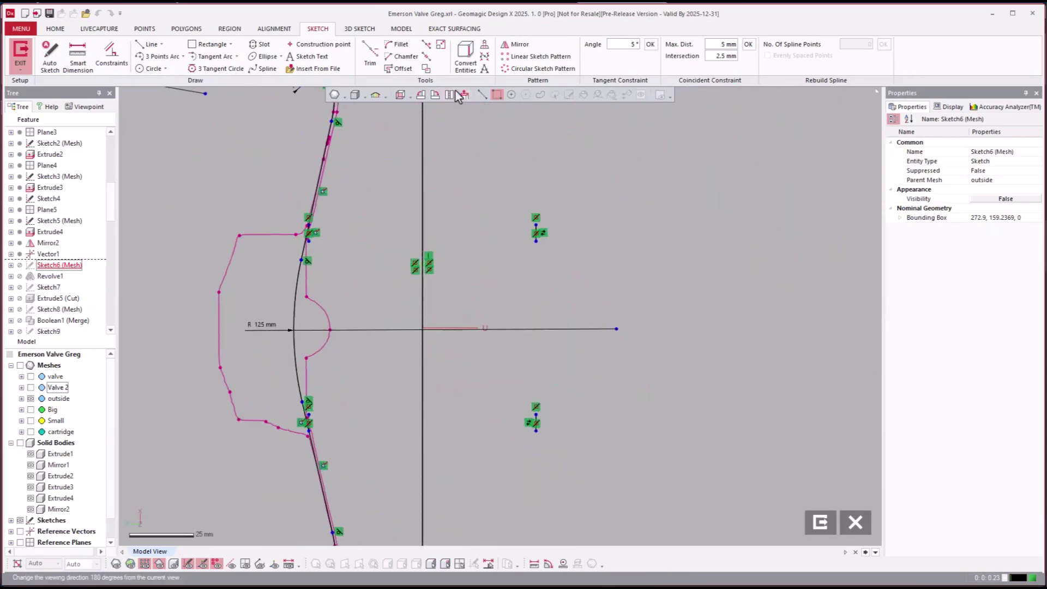
pyautogui.click(437, 96)
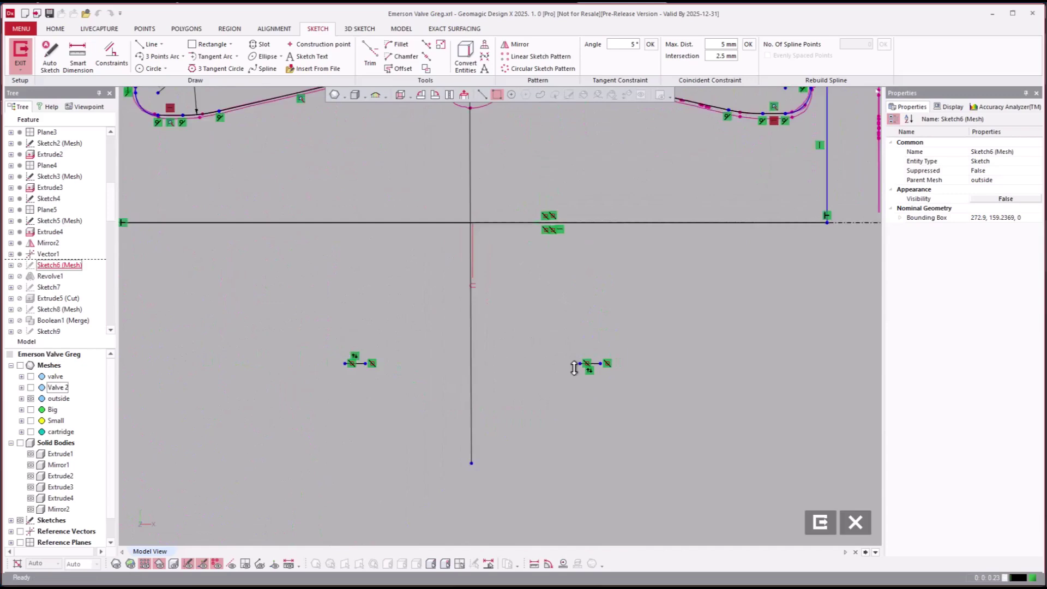
pyautogui.scroll(-3, 580, 367)
pyautogui.scroll(2, 554, 252)
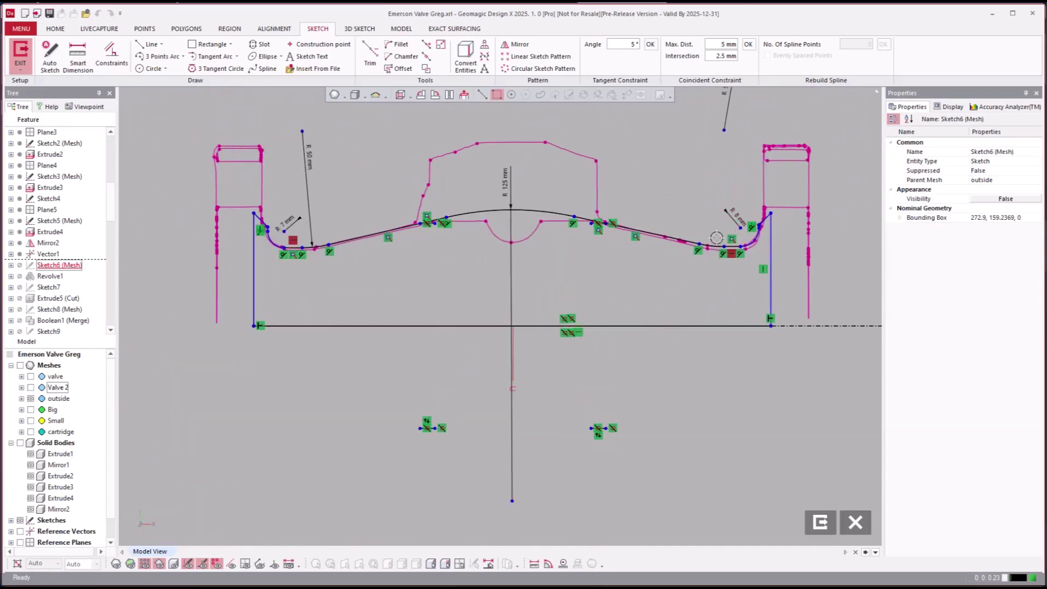
pyautogui.scroll(5, 711, 249)
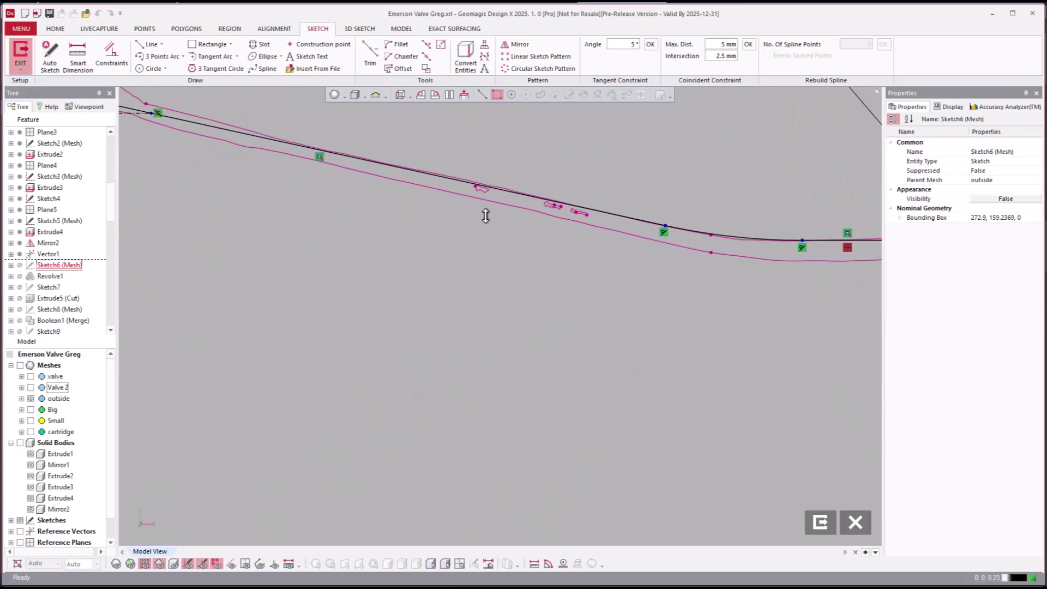
pyautogui.scroll(-5, 729, 156)
pyautogui.scroll(3, 726, 243)
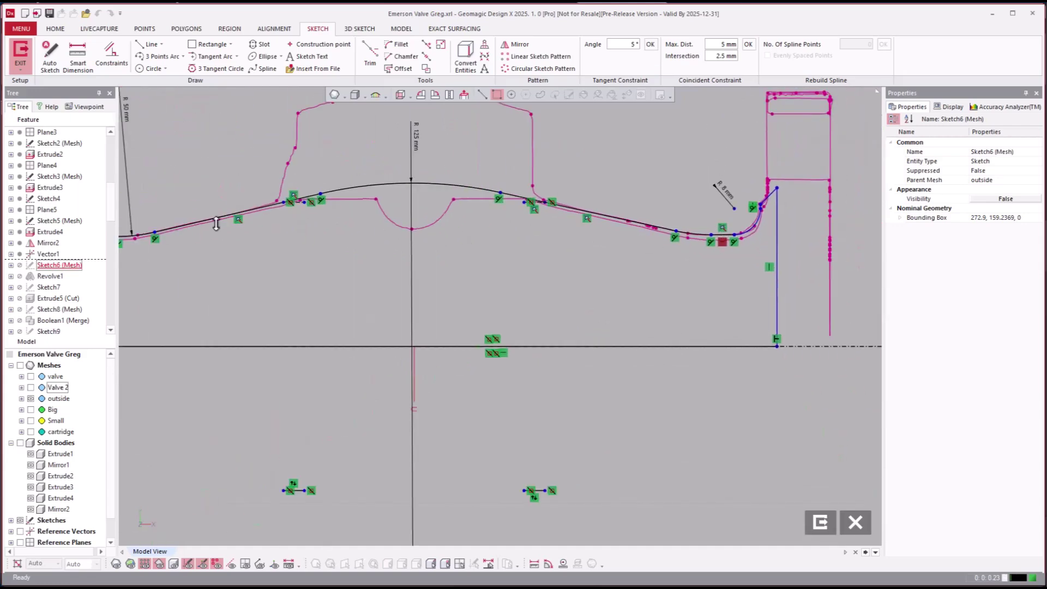
pyautogui.scroll(1, 157, 215)
pyautogui.scroll(-3, 203, 215)
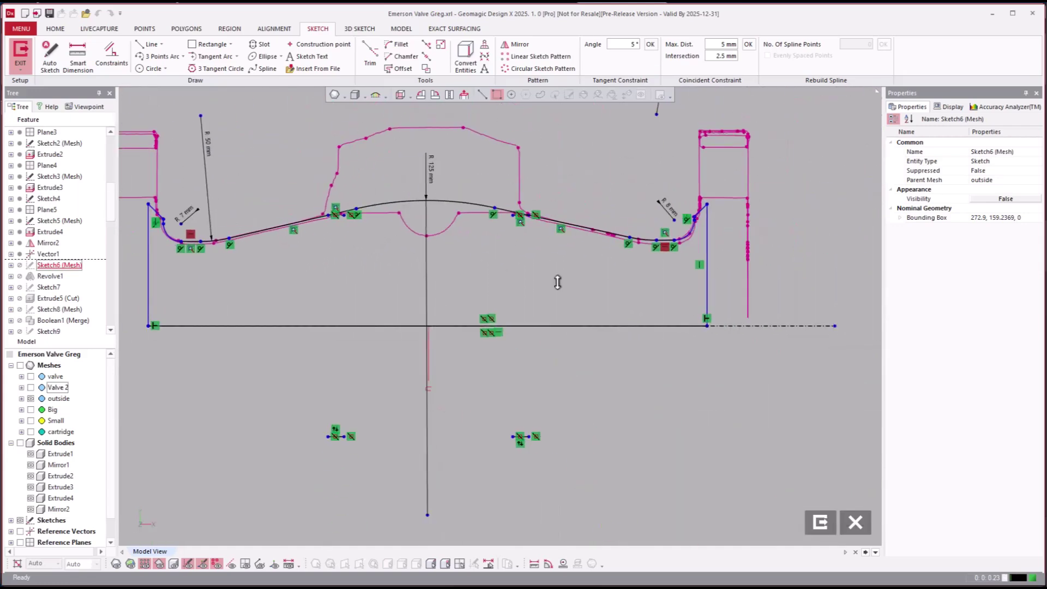
# - Exit Sketch6 (Mesh) and show the outside mesh and solid bodies again
pyautogui.click(820, 524)
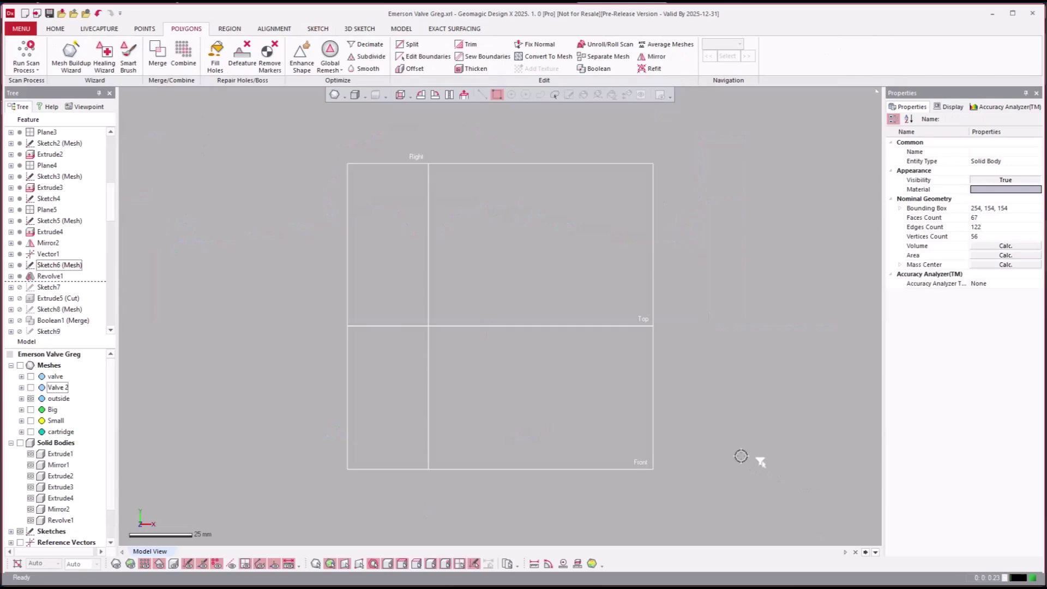
pyautogui.hotkey('ctrl', '5')
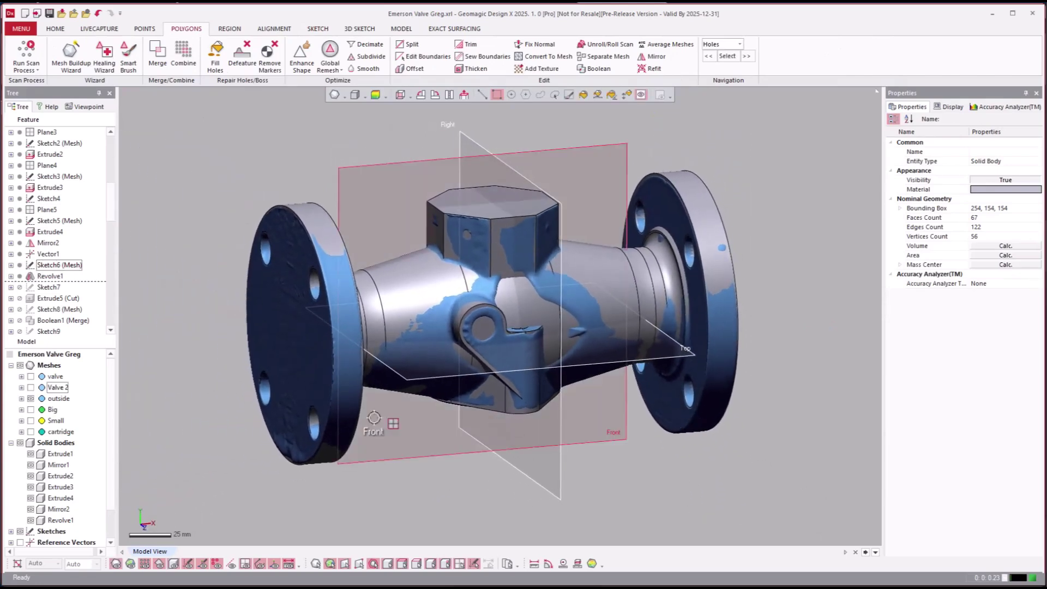
# - Roll the feature history forward to Extrude5 (Cut) and on to Boolean1 (Merge), comparing the merged body with the mesh
pyautogui.click(48, 300)
pyautogui.rightClick(49, 300)
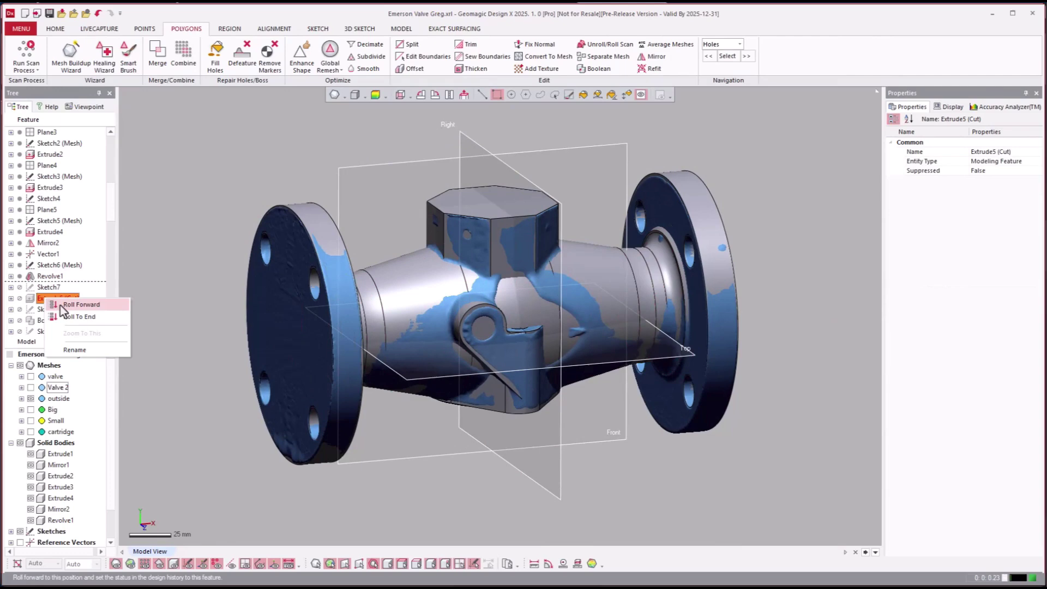
pyautogui.click(67, 301)
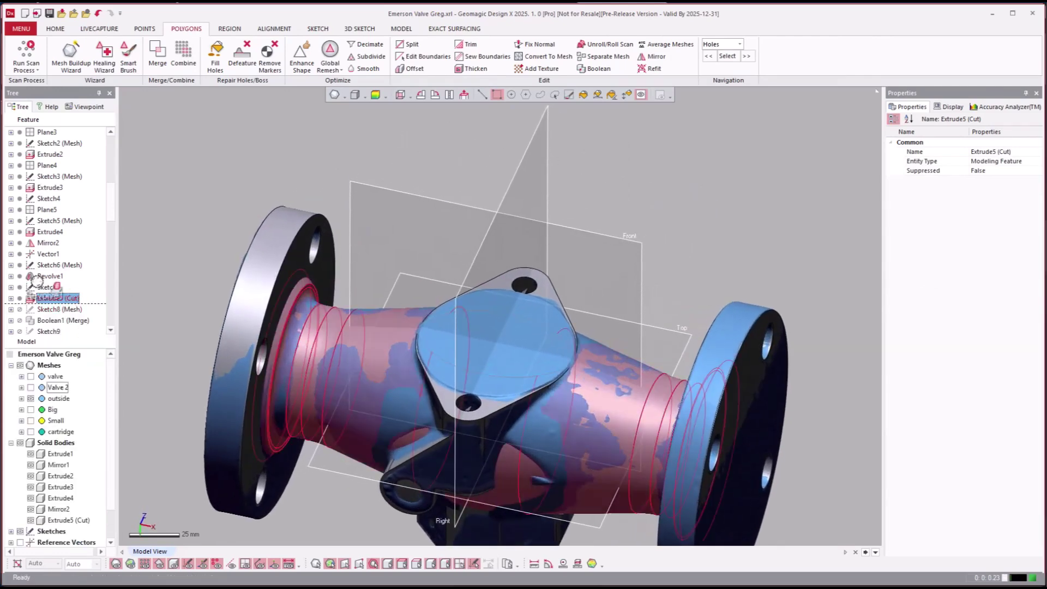
pyautogui.rightClick(43, 321)
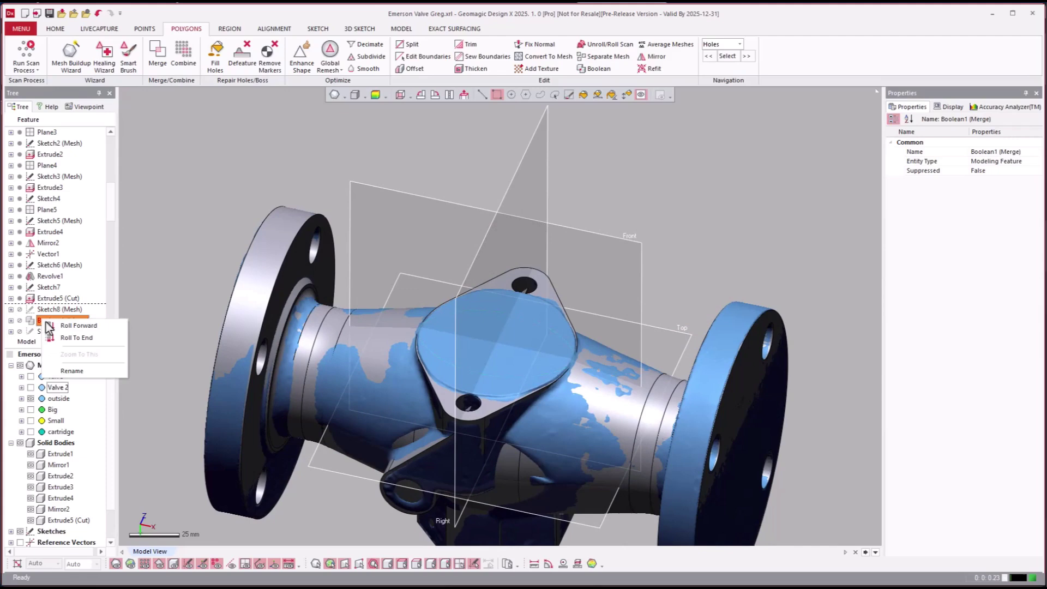
pyautogui.click(57, 325)
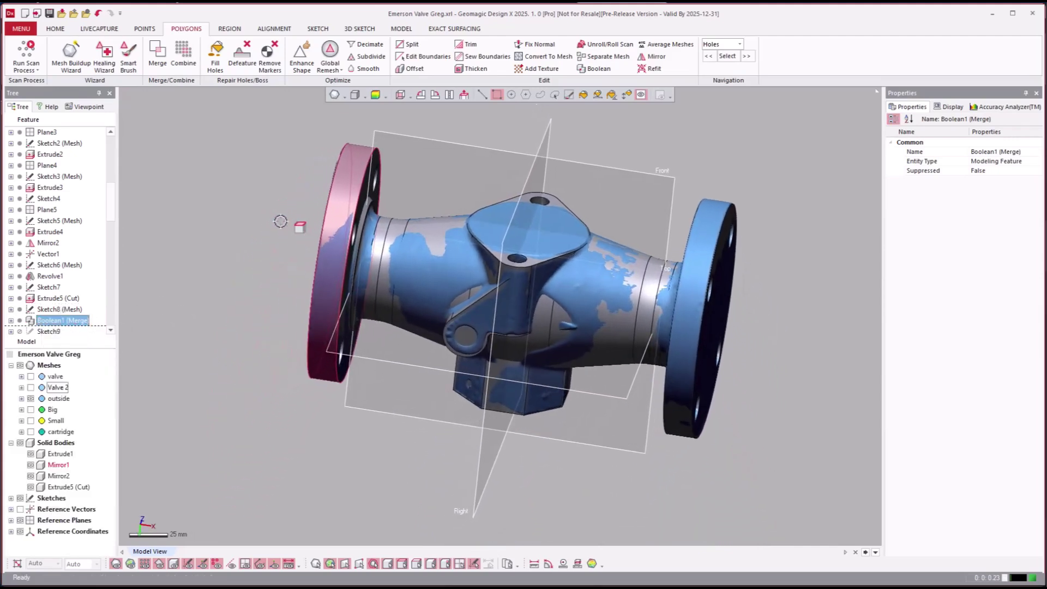
pyautogui.hotkey('ctrl', '1')
pyautogui.hotkey('ctrl', '1')
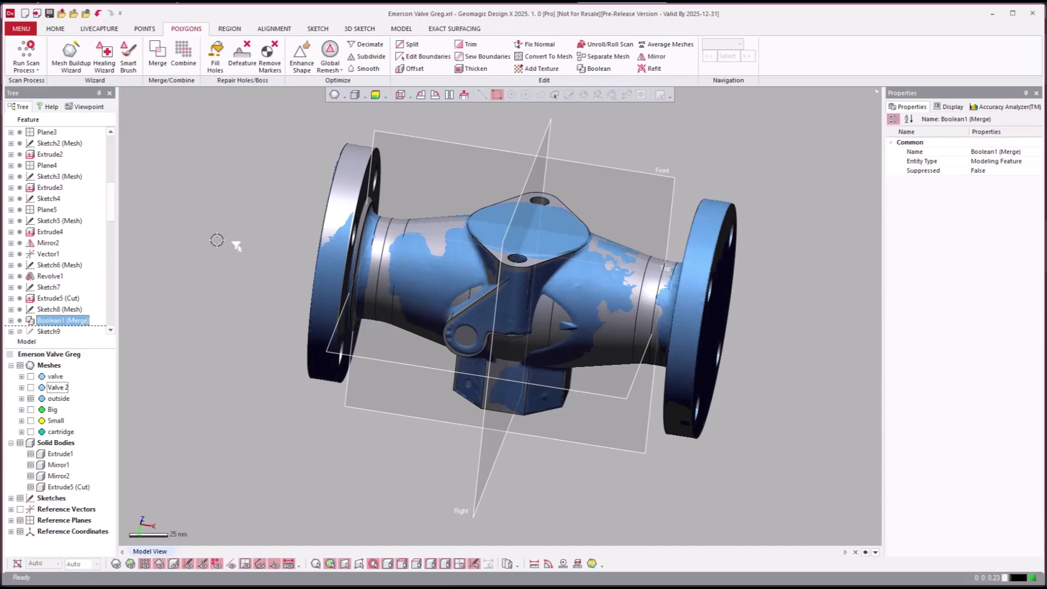
# - Highlight Sketch8 (Mesh) in the model and roll the feature history forward past Sketch9 to Extrude6 (Cut)
pyautogui.click(75, 309)
pyautogui.scroll(-2, 59, 315)
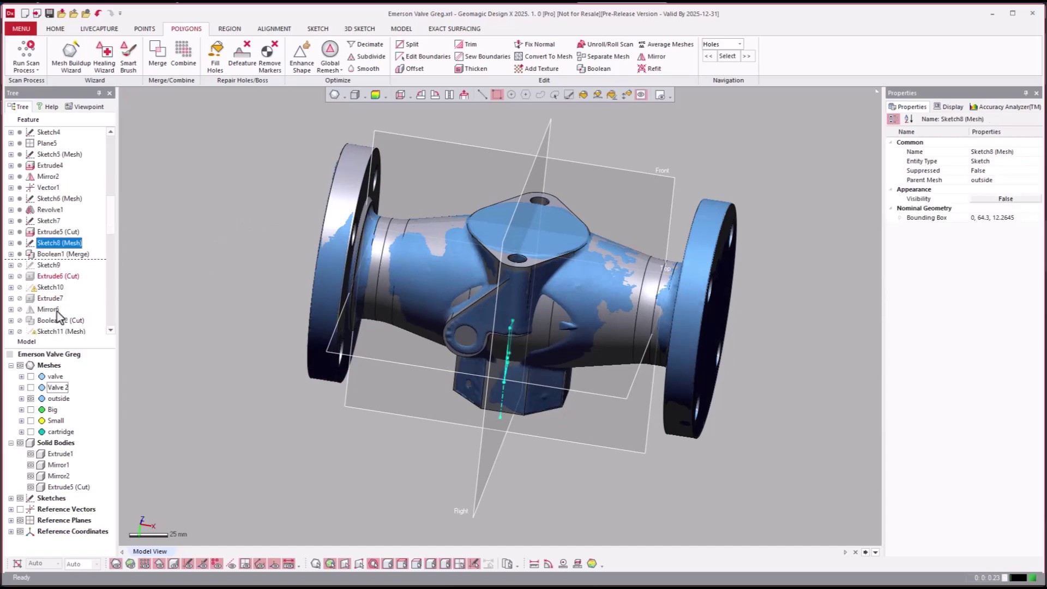
pyautogui.click(43, 265)
pyautogui.rightClick(39, 279)
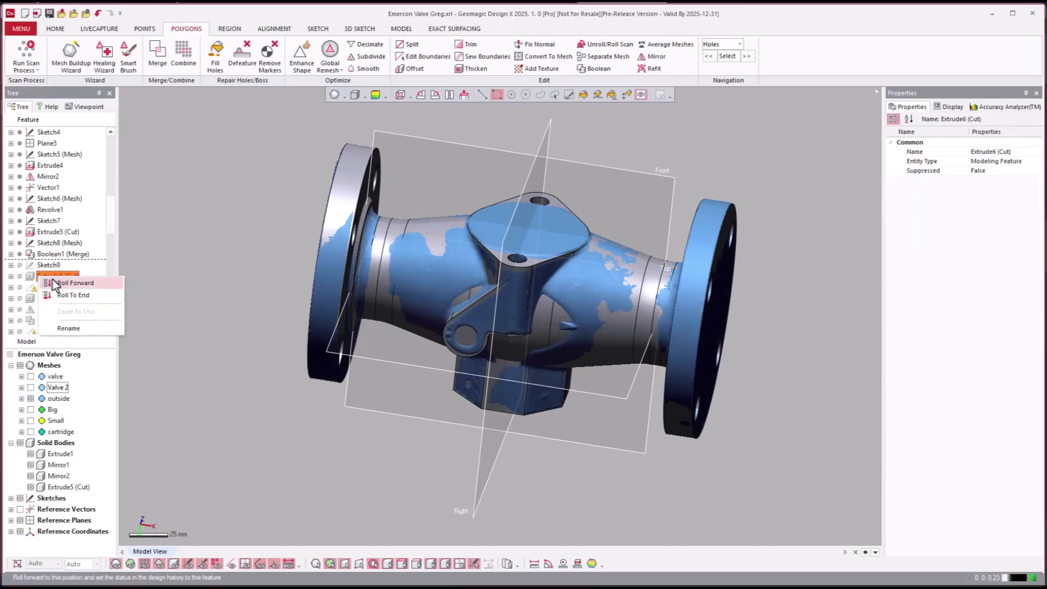
pyautogui.click(57, 285)
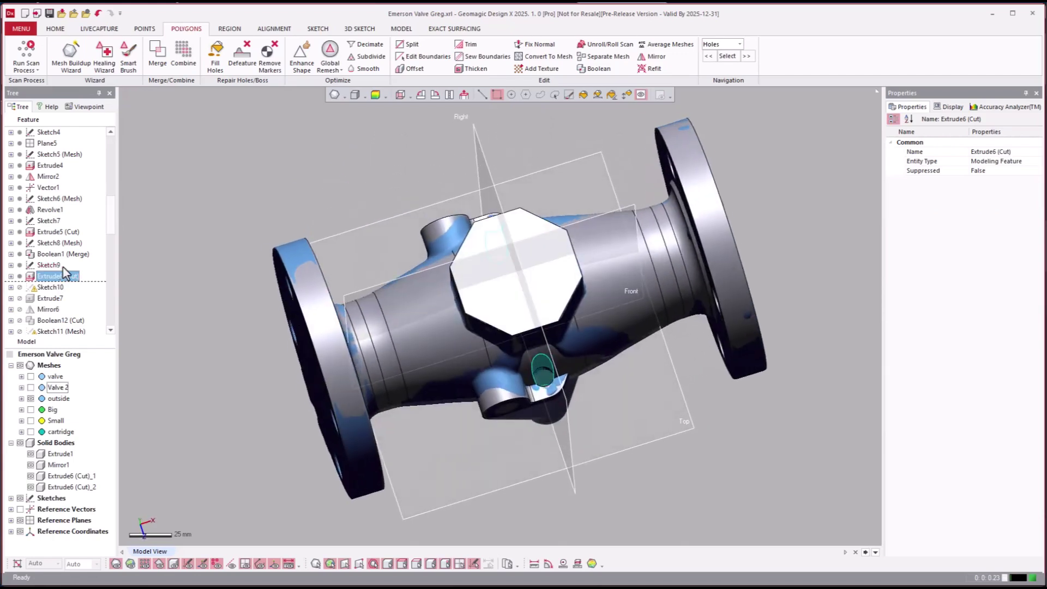
# - Roll the feature history forward to Extrude7 and on through Mirror6 to Boolean12 (Cut)
pyautogui.rightClick(45, 303)
pyautogui.click(68, 313)
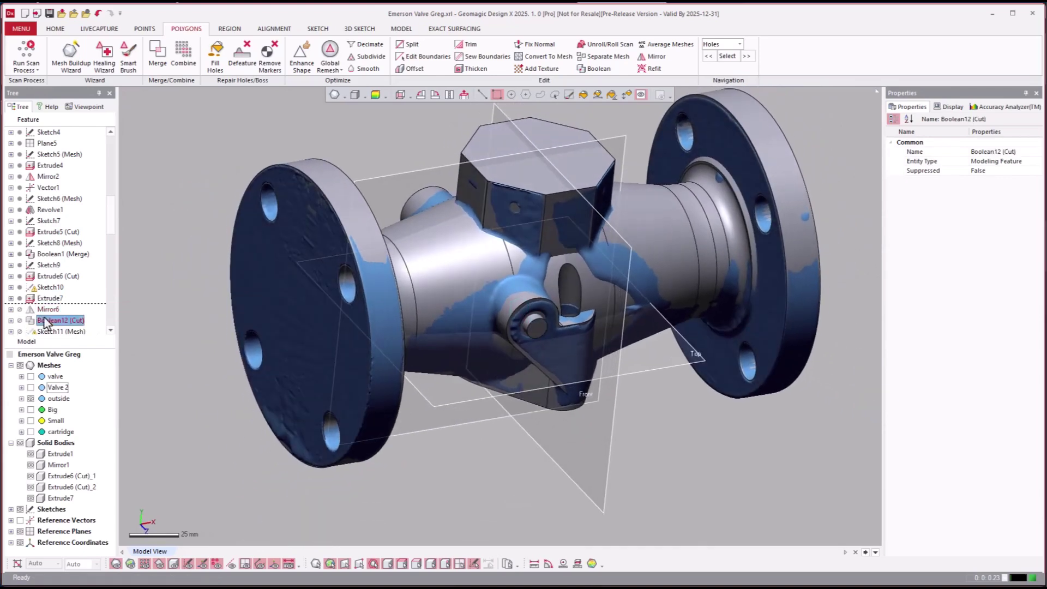
pyautogui.rightClick(47, 322)
pyautogui.click(71, 330)
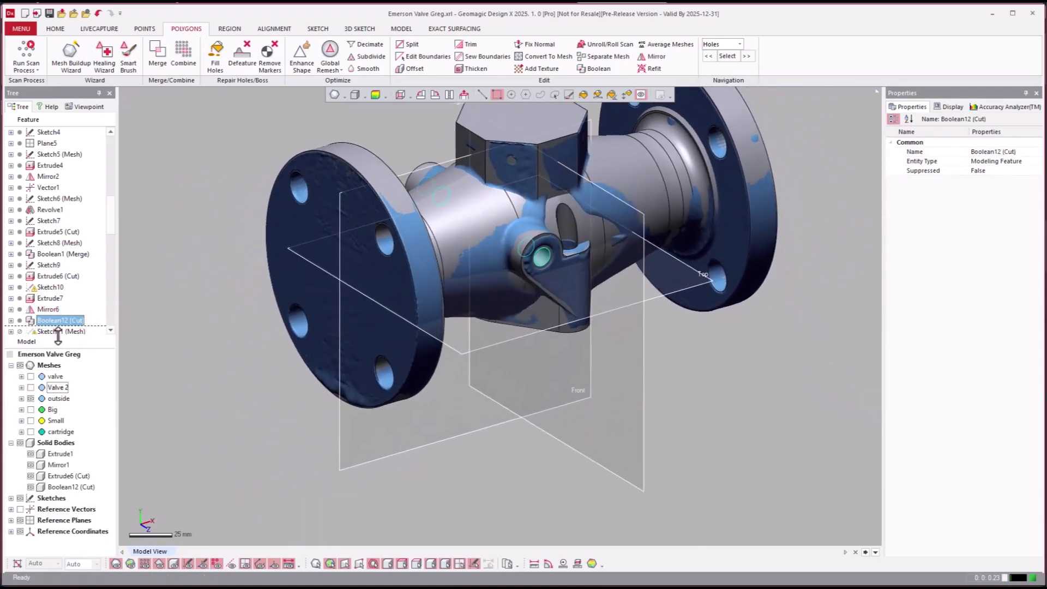
# - Roll the feature history forward past Sketch11 (Mesh) to include Extrude8 and view the extruded block beside the valve neck
pyautogui.click(58, 331)
pyautogui.scroll(-3, 61, 321)
pyautogui.click(50, 233)
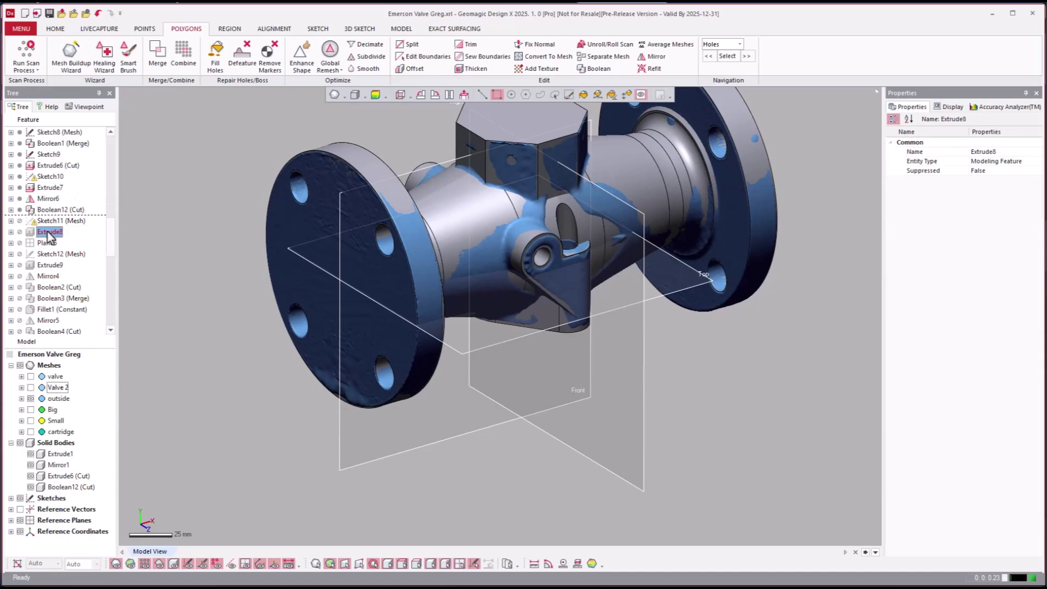
pyautogui.rightClick(50, 232)
pyautogui.click(71, 237)
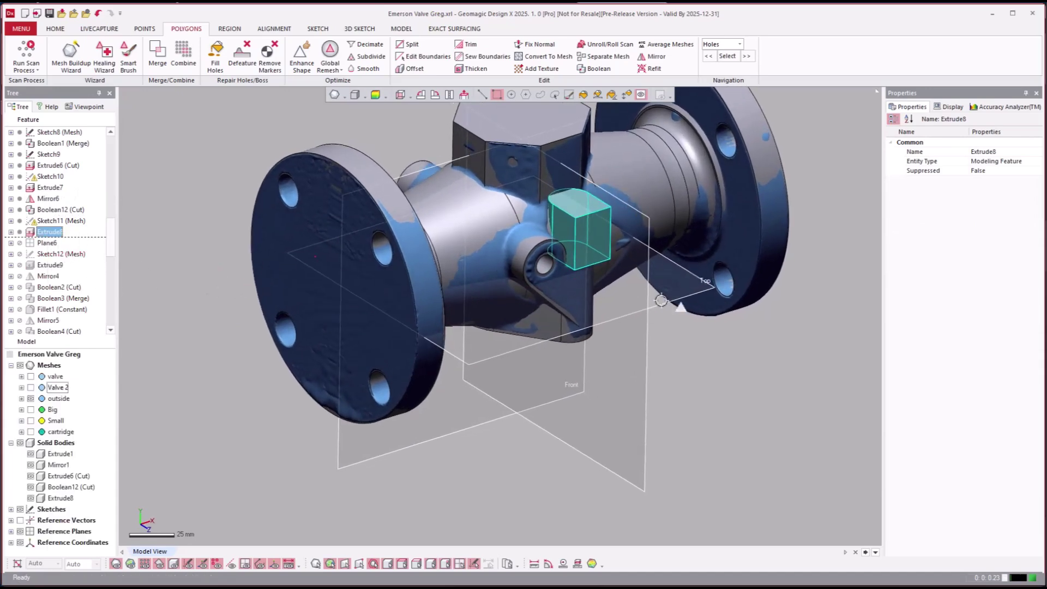
pyautogui.moveTo(662, 301)
pyautogui.mouseDown(button='right')
pyautogui.moveTo(493, 260)
pyautogui.moveTo(267, 183)
pyautogui.moveTo(108, 230)
pyautogui.mouseUp(button='right')
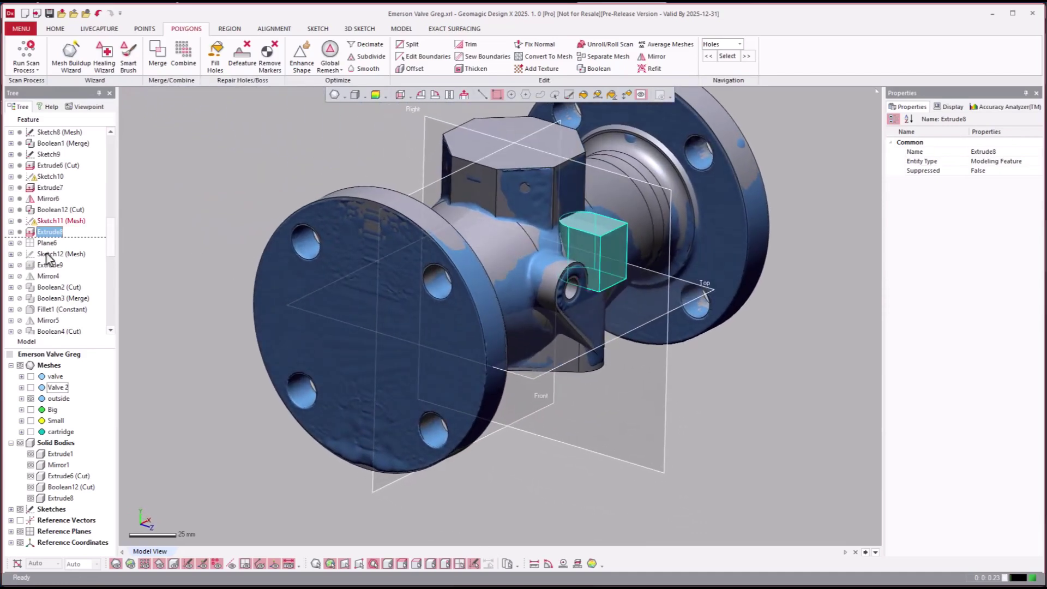
# - Roll the feature history forward to Extrude9 and then Mirror4 to bring in the large blocks on both sides
pyautogui.rightClick(37, 265)
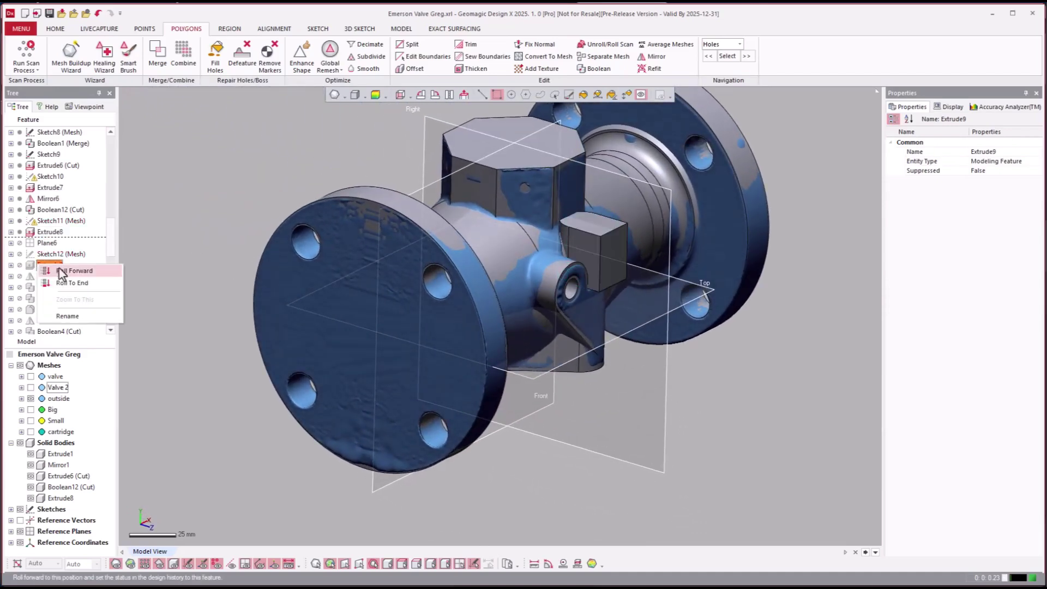
pyautogui.click(62, 272)
pyautogui.moveTo(678, 385); pyautogui.dragTo(132, 295, button='right')
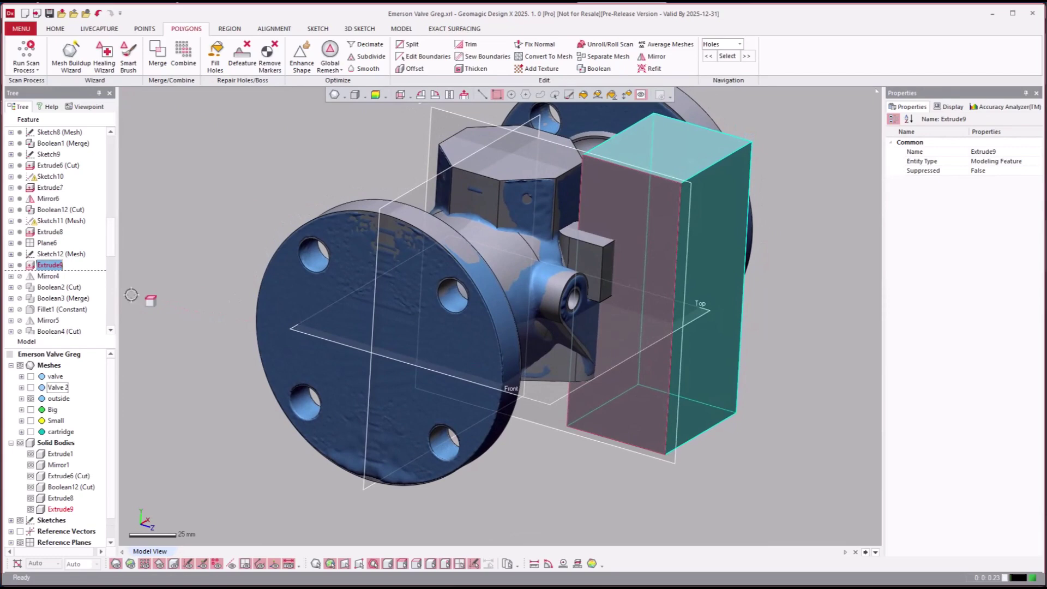
pyautogui.rightClick(45, 276)
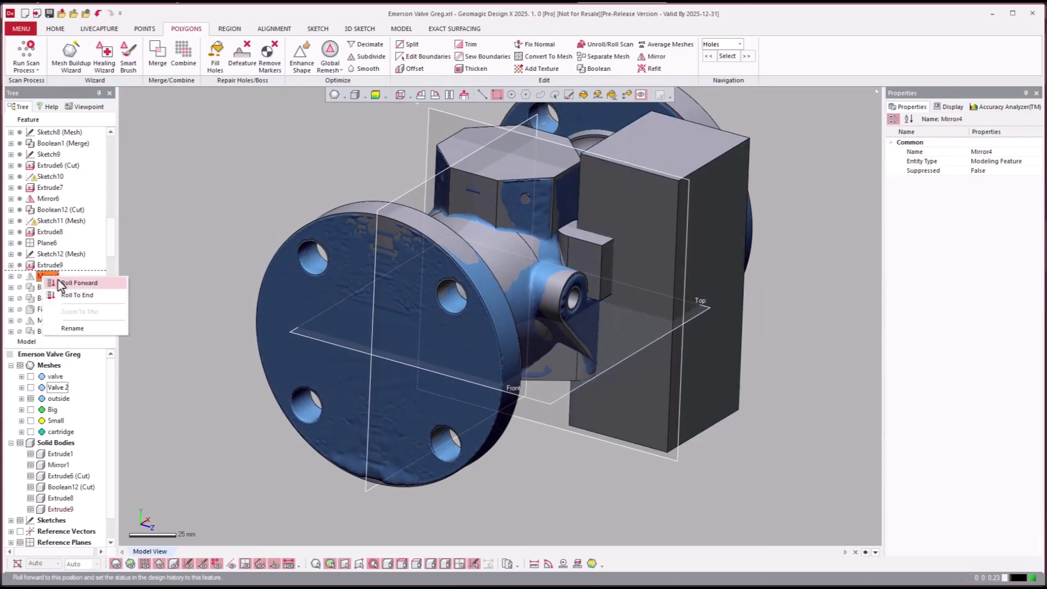
pyautogui.click(77, 283)
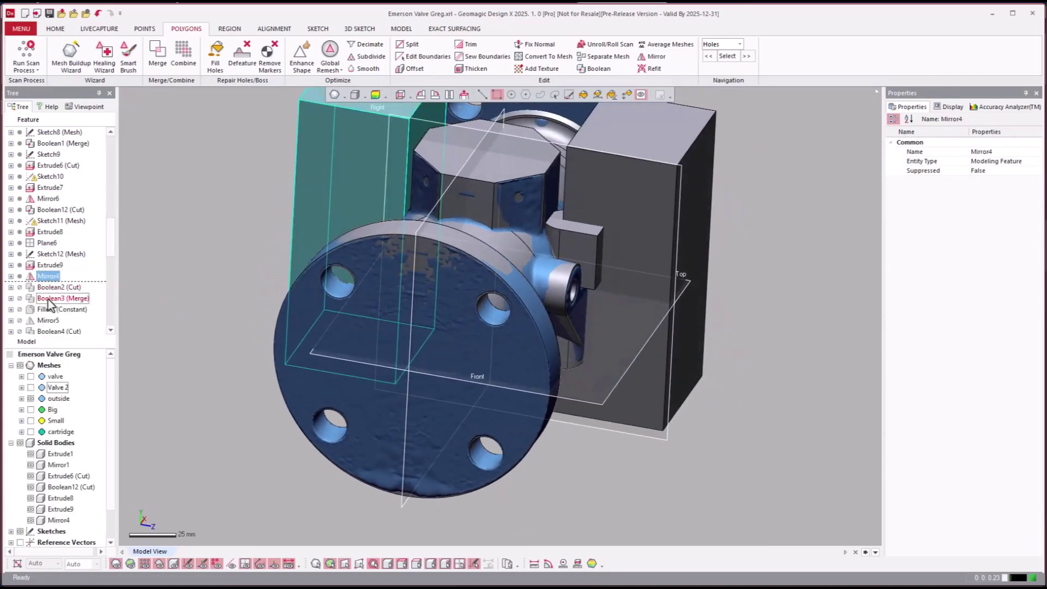
# - Roll the feature history forward to Boolean3 (Merge) and compare the flat cut beside the lug with the meshes hidden and shown
pyautogui.rightClick(48, 300)
pyautogui.click(78, 305)
pyautogui.moveTo(434, 346); pyautogui.dragTo(364, 323, button='right')
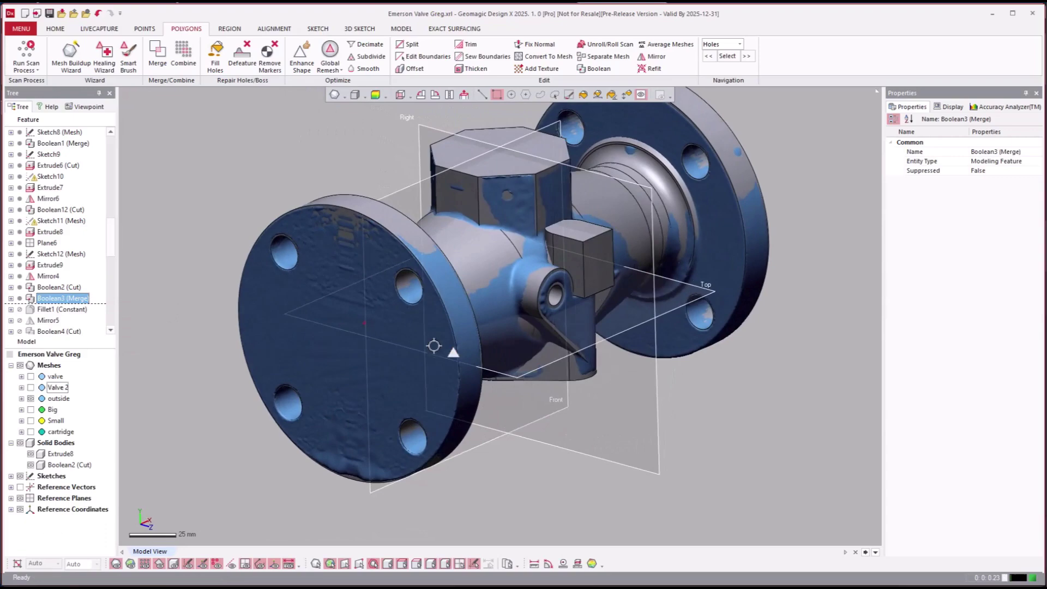
pyautogui.scroll(10, 453, 353)
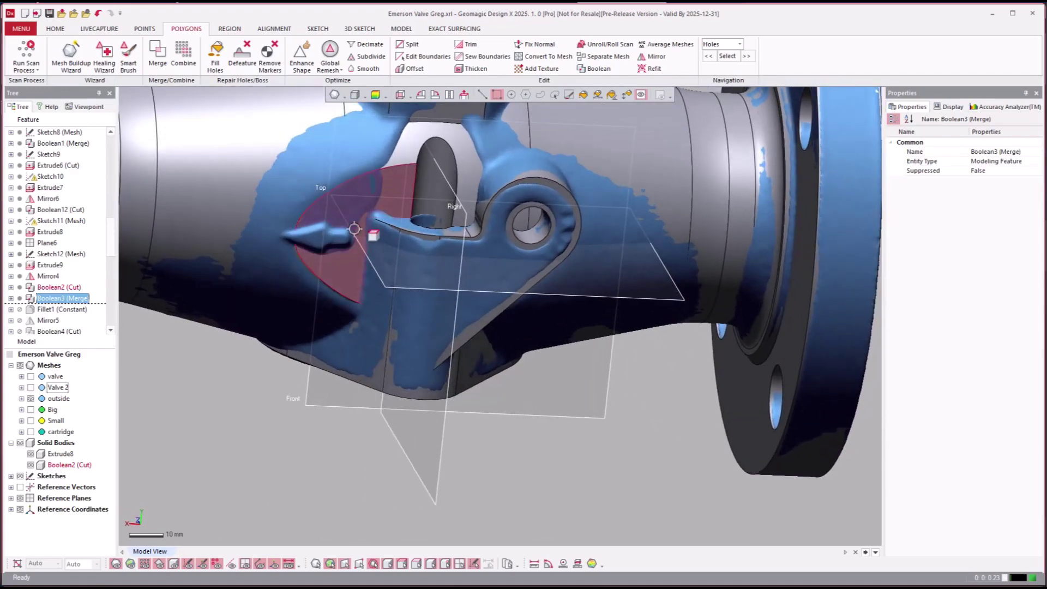
pyautogui.hotkey('ctrl', '1')
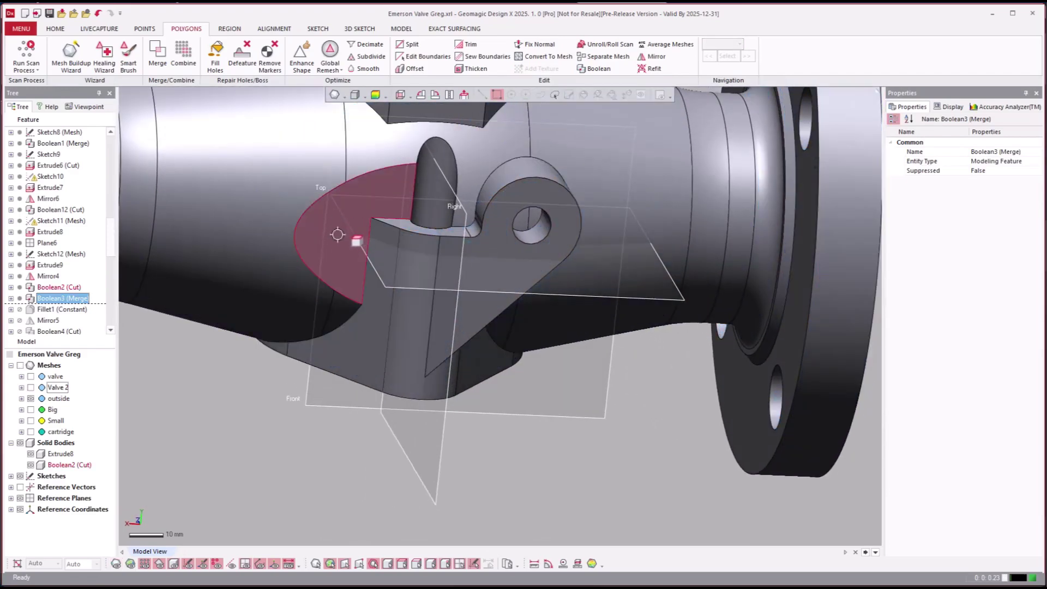
pyautogui.hotkey('ctrl', '1')
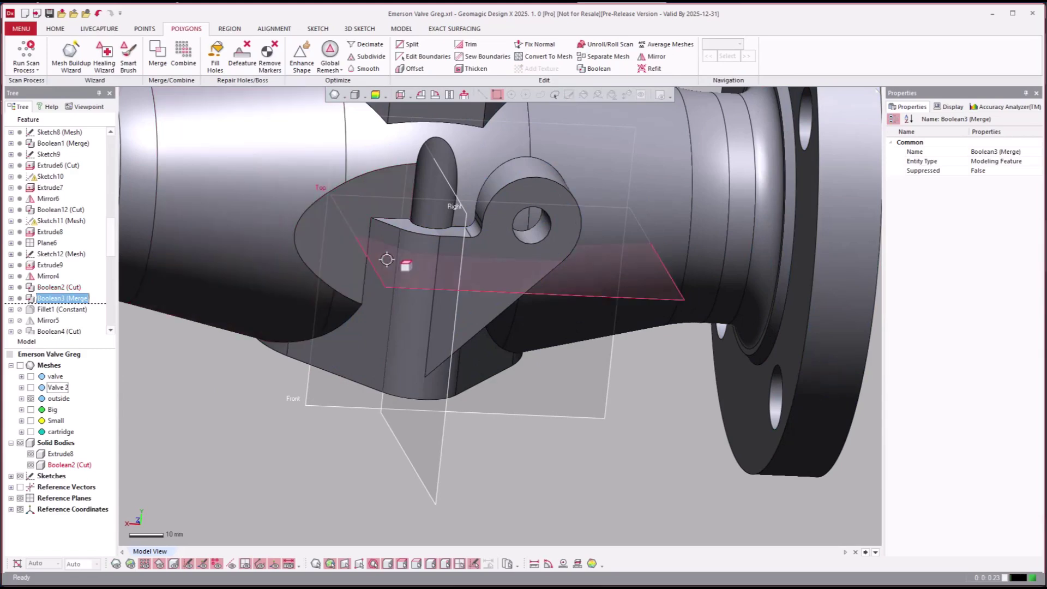
pyautogui.hotkey('ctrl', '1')
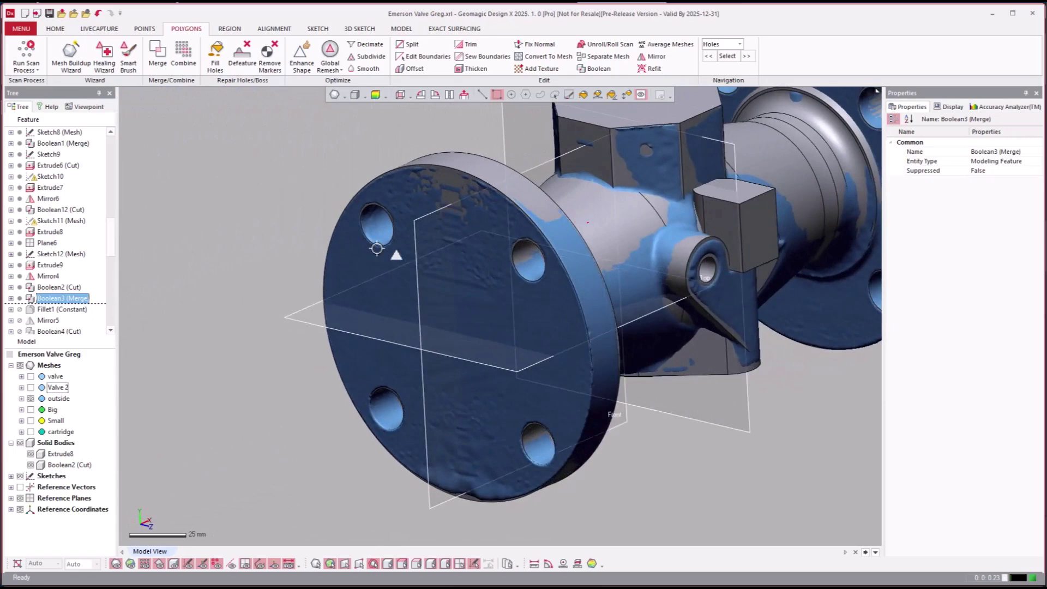
# - Roll the feature history forward to Fillet1 (Constant) and on through Mirror5 to Boolean4 (Cut)
pyautogui.rightClick(48, 310)
pyautogui.click(61, 312)
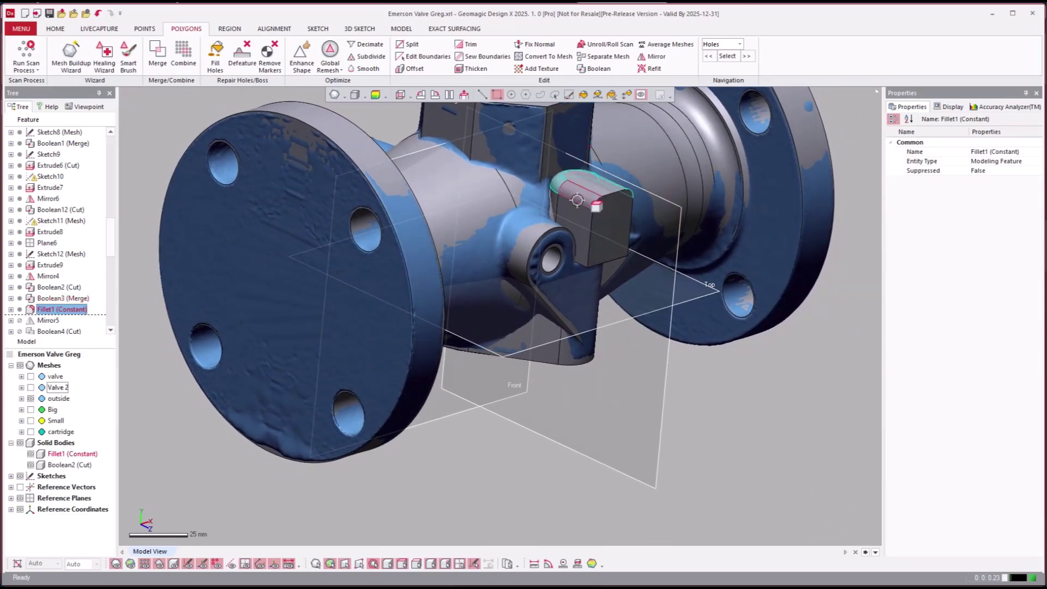
pyautogui.click(41, 330)
pyautogui.rightClick(41, 329)
pyautogui.click(41, 320)
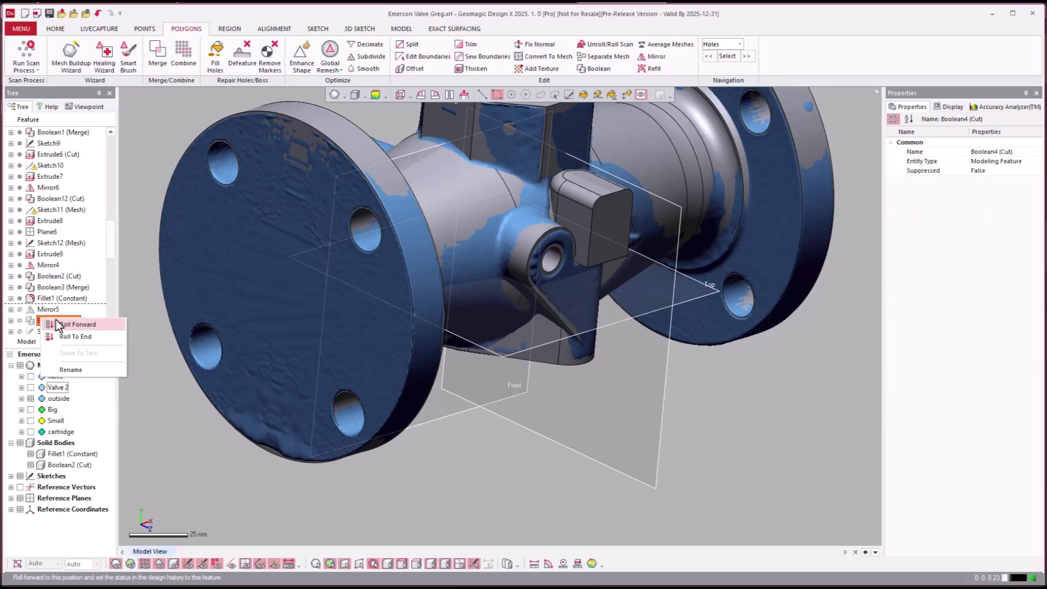
pyautogui.click(56, 325)
# - Examine the rounded pocket cut above the lug with the meshes hidden and shown
pyautogui.moveTo(573, 235); pyautogui.dragTo(605, 194, button='right')
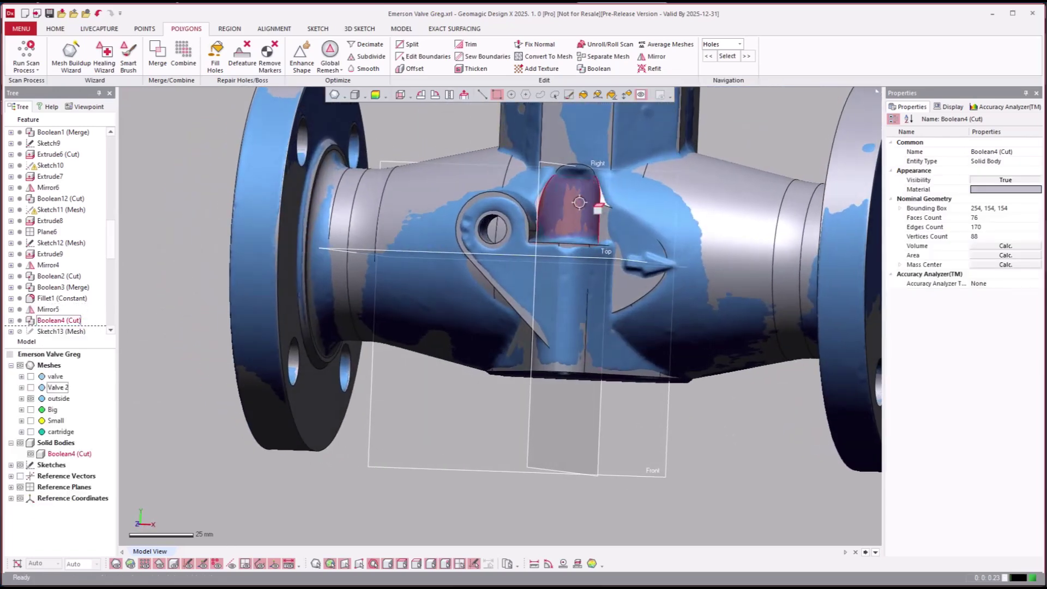
pyautogui.hotkey('ctrl', '1')
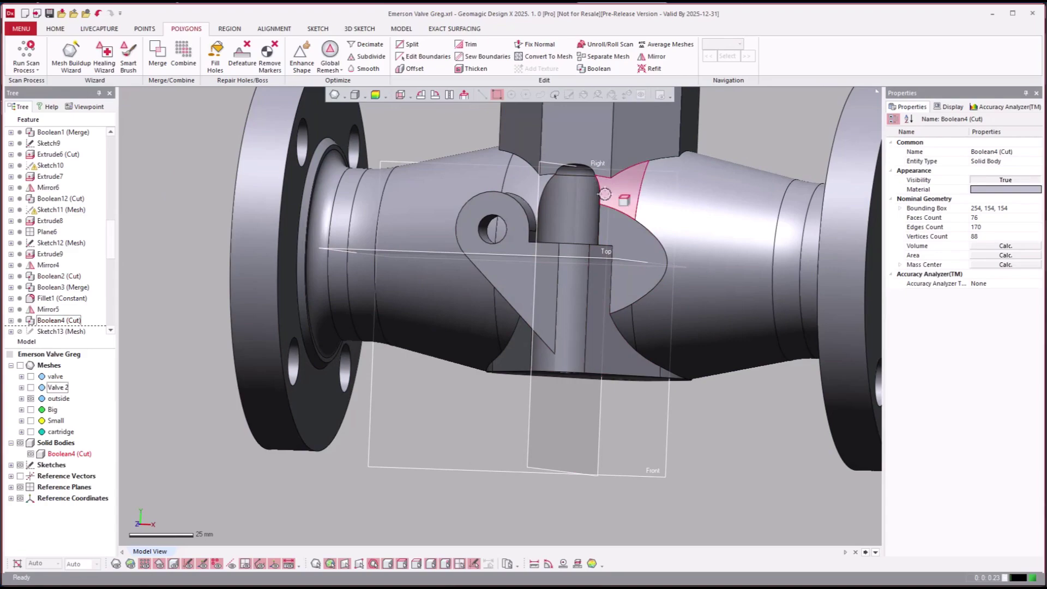
pyautogui.hotkey('ctrl', '1')
pyautogui.moveTo(605, 194); pyautogui.dragTo(175, 267, button='right')
# - Roll the feature history forward past Revolve2 and Sketch14 (Mesh) to include Extrude10
pyautogui.click(61, 287)
pyautogui.scroll(-4, 56, 281)
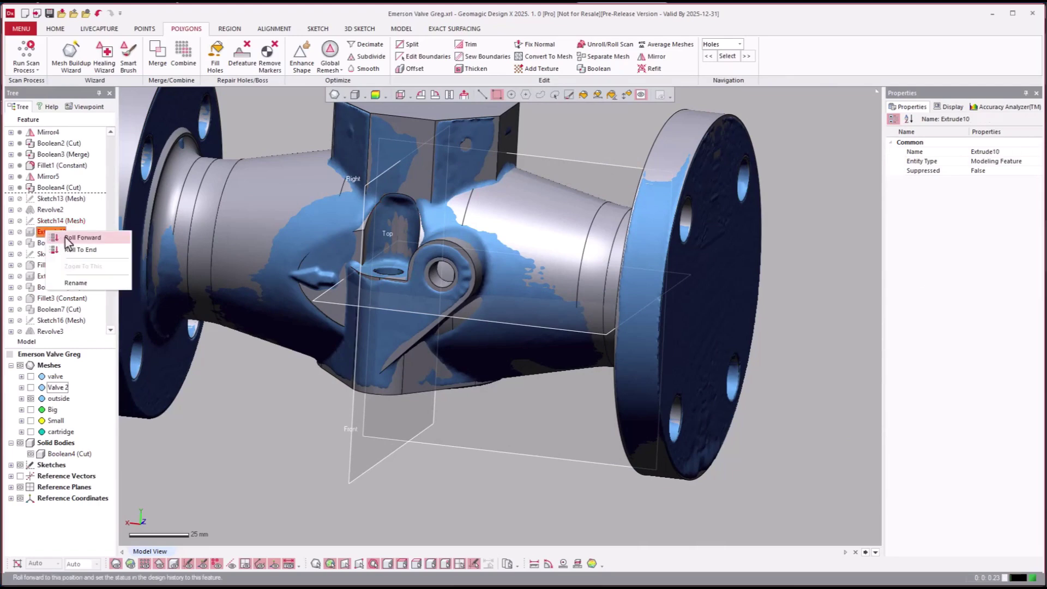
pyautogui.click(66, 239)
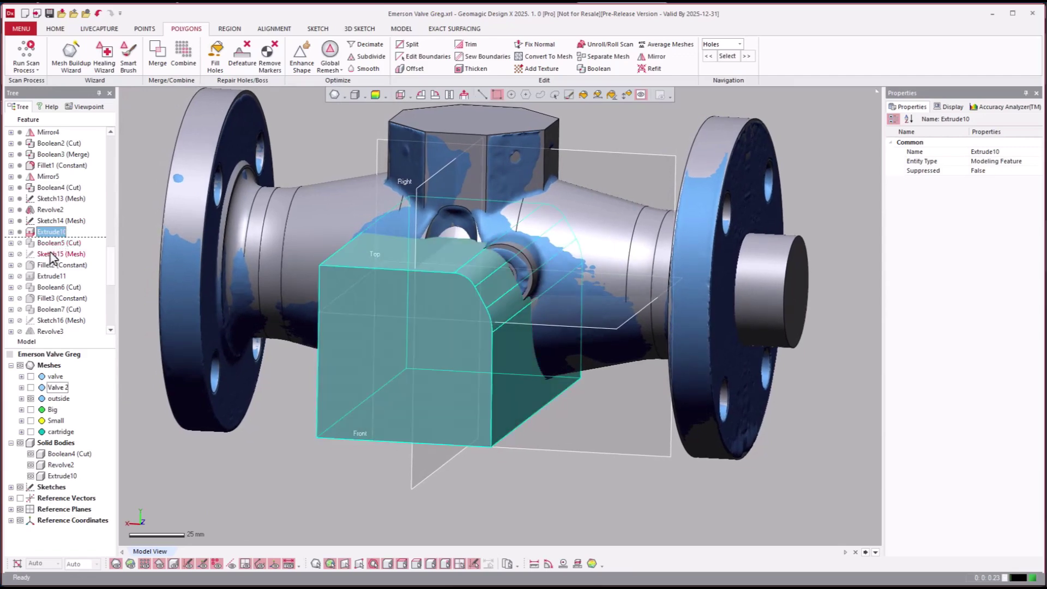
# - Hide the Boolean4 (Cut) body and the outside mesh to isolate the Revolve2 and Extrude10 bodies
pyautogui.click(31, 453)
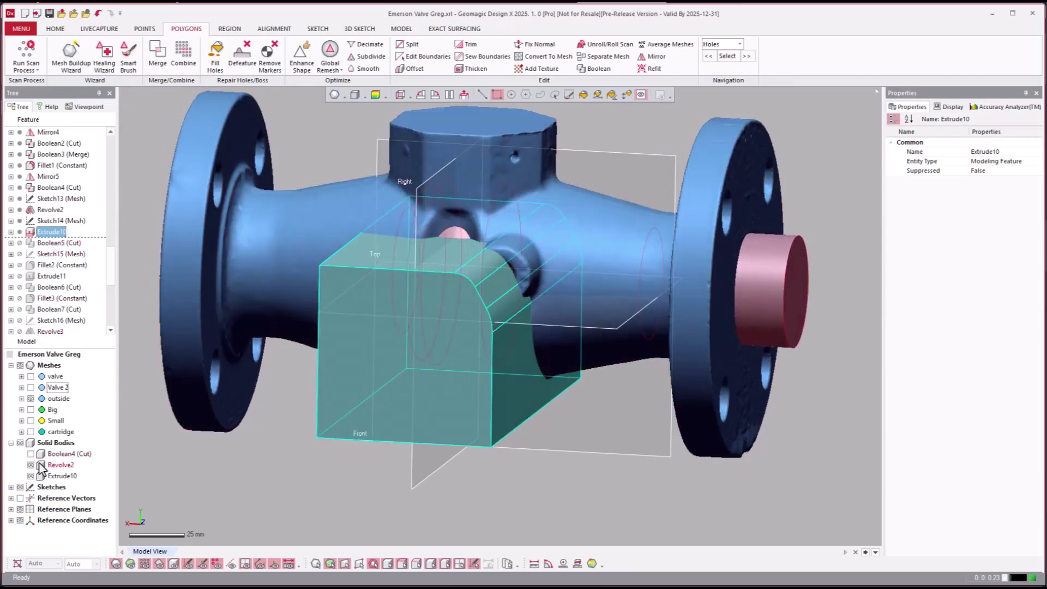
pyautogui.click(31, 399)
pyautogui.moveTo(174, 431); pyautogui.dragTo(145, 449, button='right')
pyautogui.moveTo(646, 291); pyautogui.dragTo(564, 282, button='right')
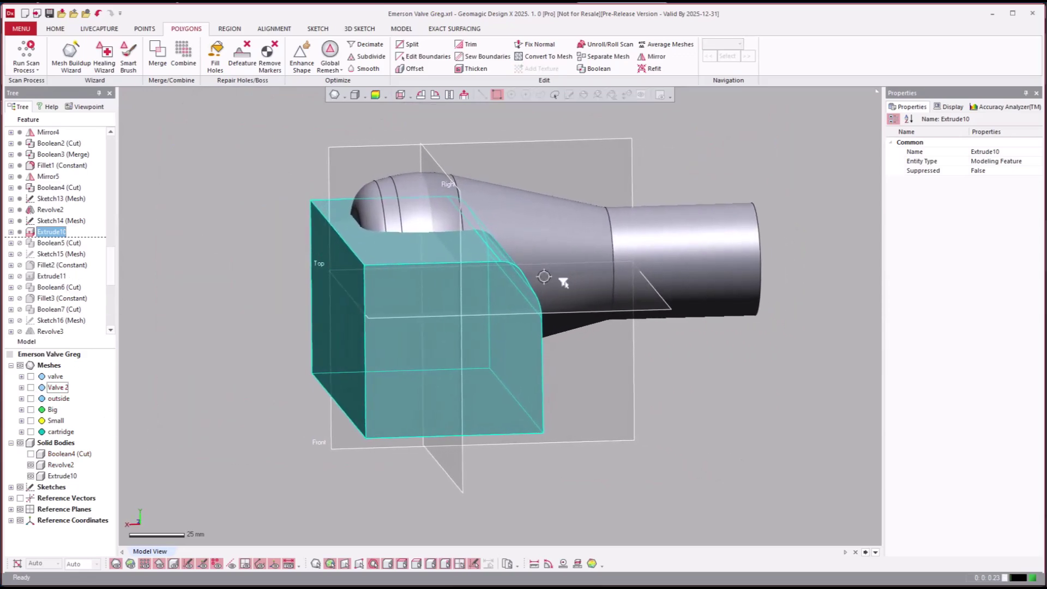
# - Show the Big mesh, hide the solid bodies, and clear the selection to view the scanned inner passage alone
pyautogui.click(30, 409)
pyautogui.moveTo(327, 430); pyautogui.dragTo(356, 419, button='right')
pyautogui.hotkey('ctrl', '5')
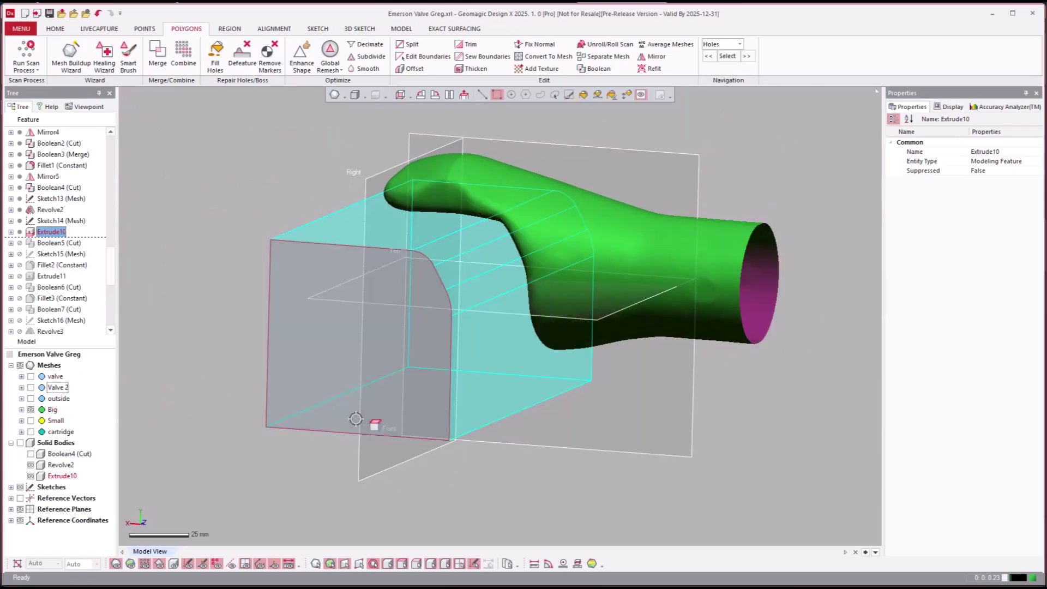
pyautogui.click(658, 479)
pyautogui.moveTo(658, 457); pyautogui.dragTo(496, 177, button='right')
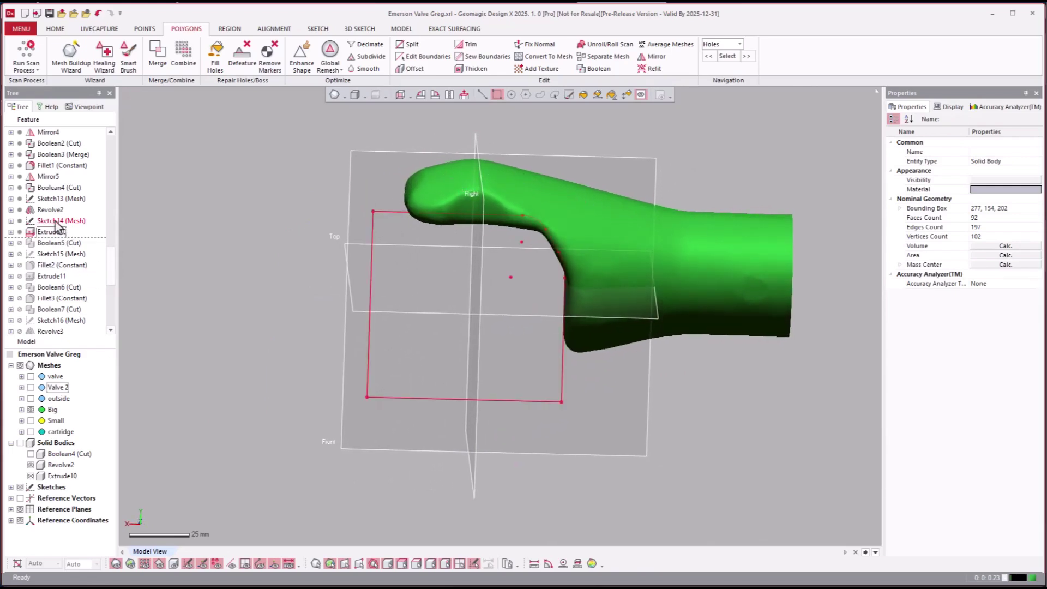
# - Open Sketch13 (Mesh) for editing, examine its revolve profile against the Big mesh from flipped and rotated orientations, and exit the sketch
pyautogui.click(39, 200)
pyautogui.rightClick(44, 204)
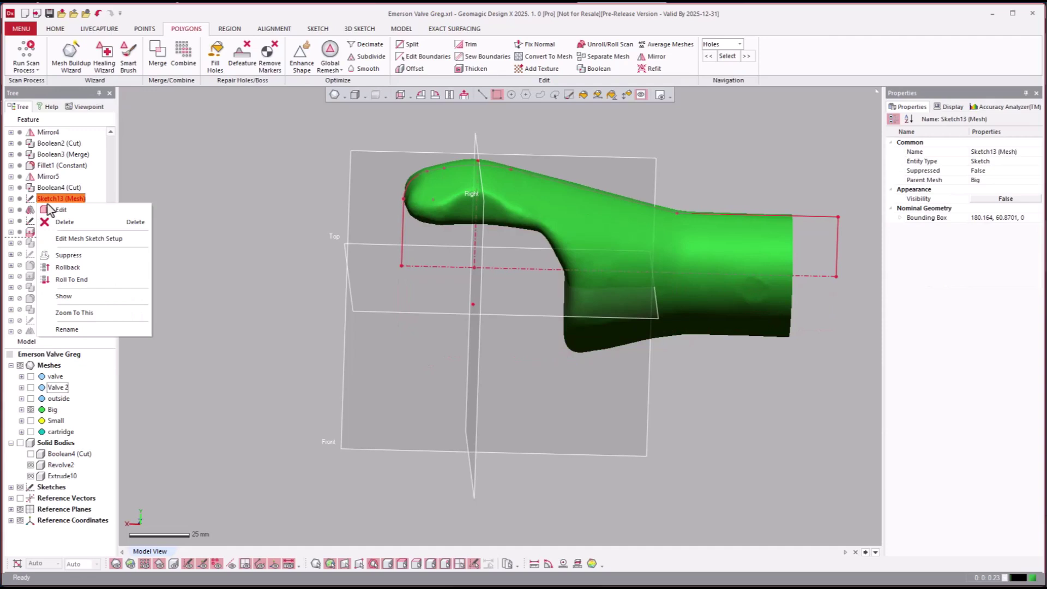
pyautogui.click(52, 211)
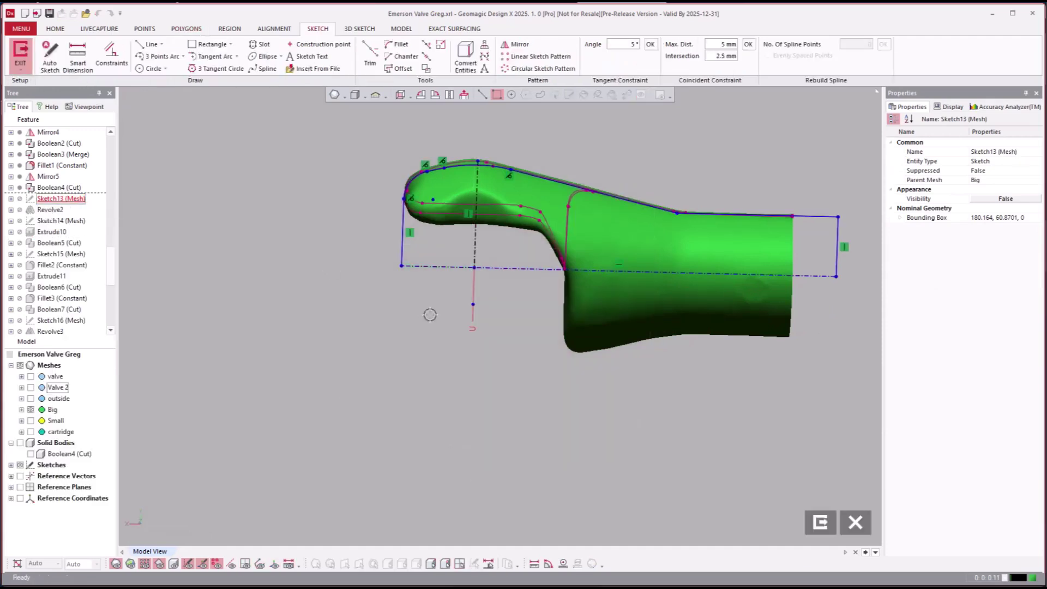
pyautogui.click(450, 95)
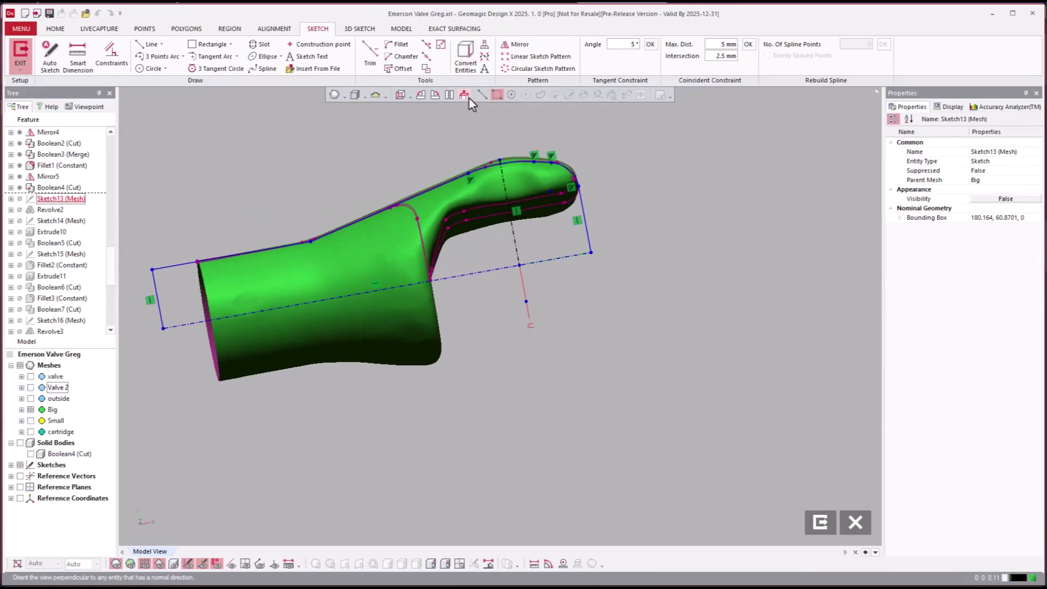
pyautogui.click(467, 97)
pyautogui.scroll(-3, 620, 345)
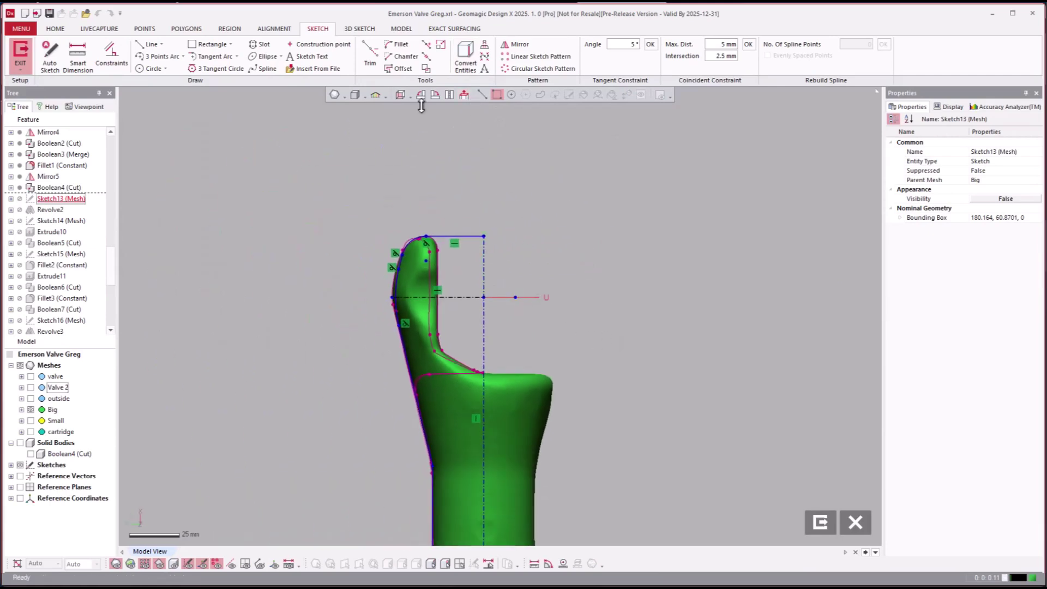
pyautogui.click(437, 96)
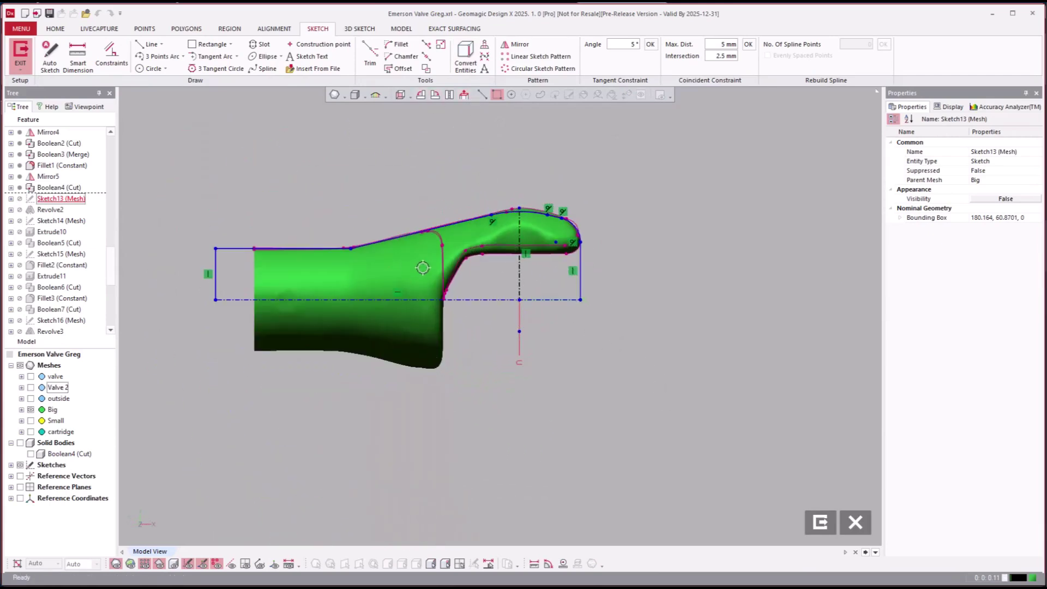
pyautogui.click(821, 523)
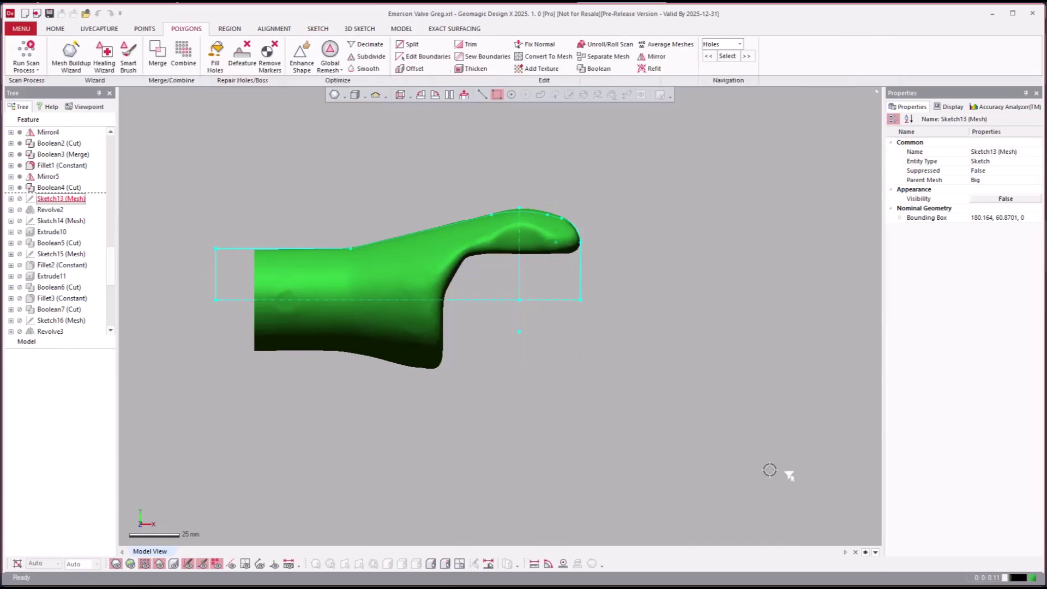
# - Roll the feature history forward through Boolean5 (Cut) to Fillet2 (Constant) on the big inner passage
pyautogui.rightClick(61, 242)
pyautogui.click(47, 233)
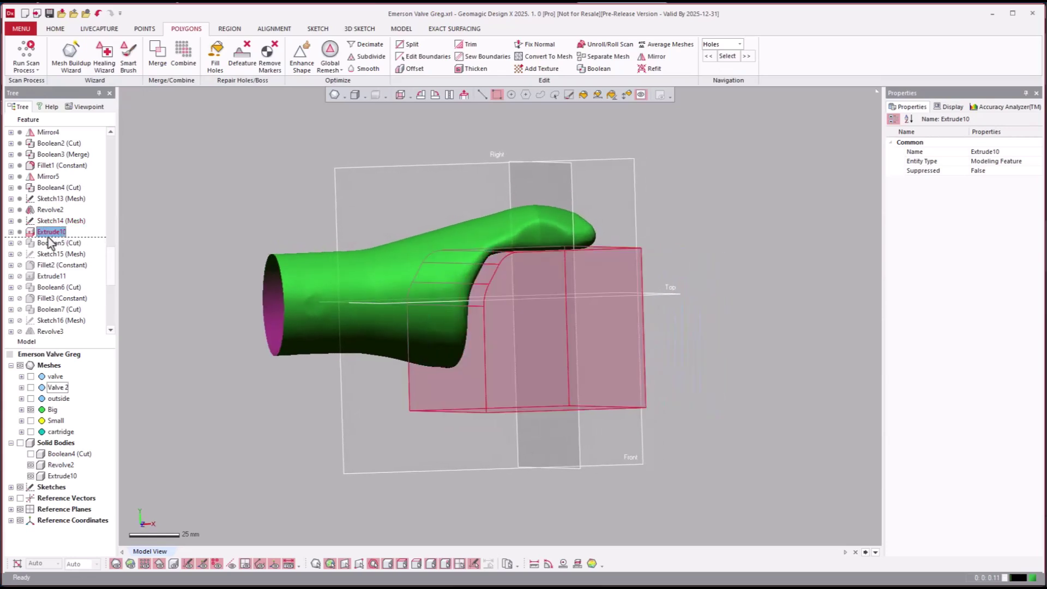
pyautogui.rightClick(52, 244)
pyautogui.click(90, 249)
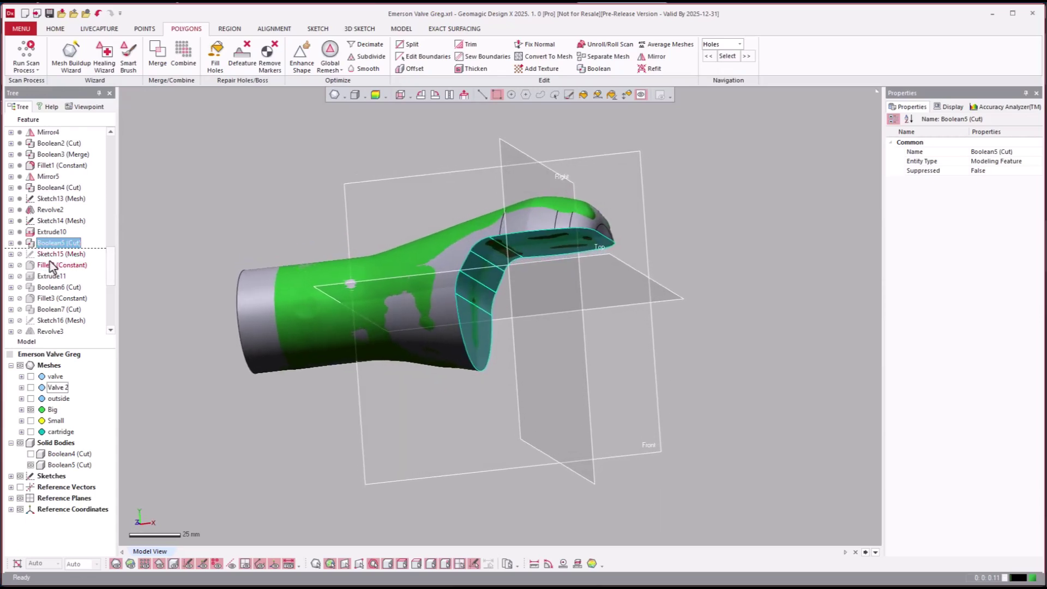
pyautogui.rightClick(41, 267)
pyautogui.click(61, 272)
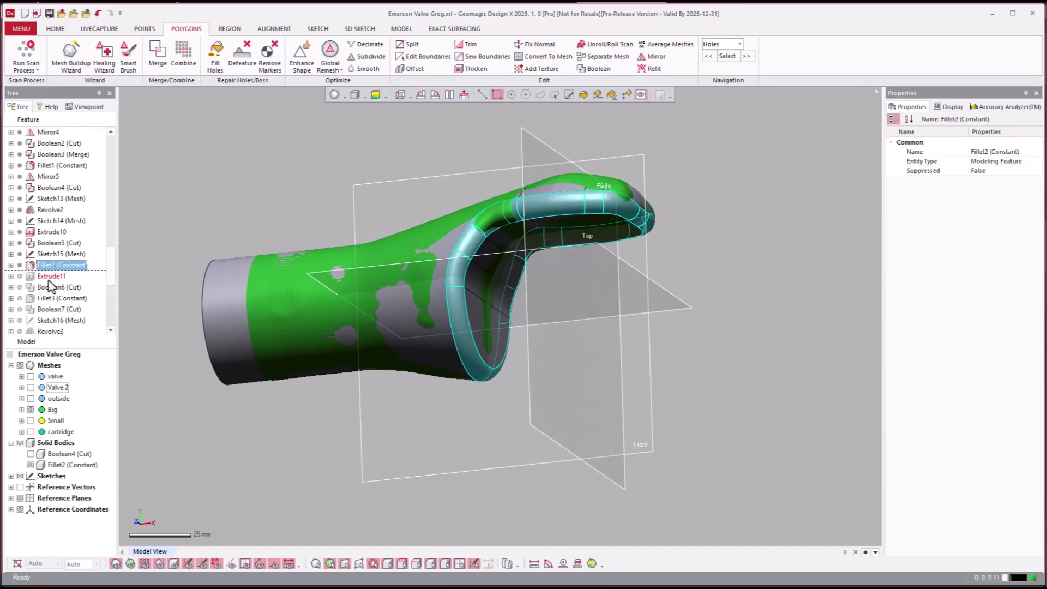
# - Roll the feature history forward through Extrude11 and Boolean6 (Cut) to include Fillet3 (Constant)
pyautogui.click(49, 277)
pyautogui.click(72, 289)
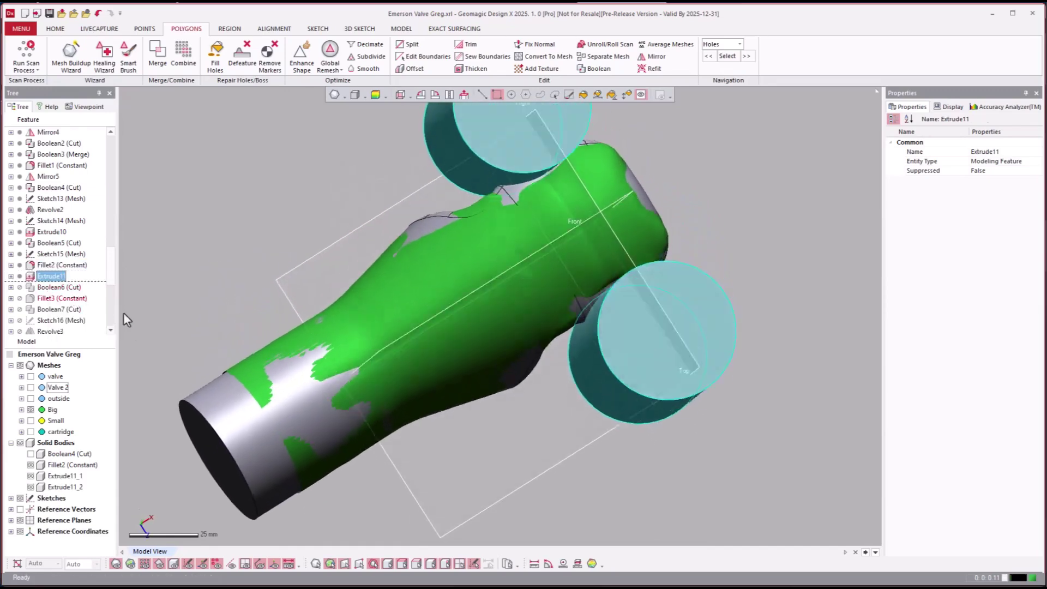
pyautogui.click(52, 289)
pyautogui.rightClick(41, 289)
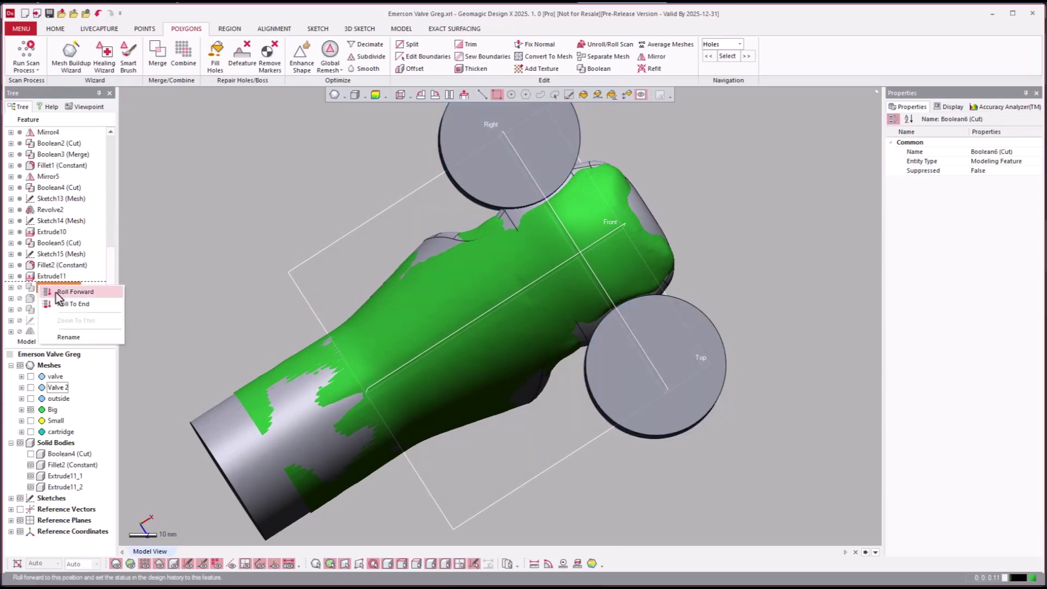
pyautogui.click(57, 300)
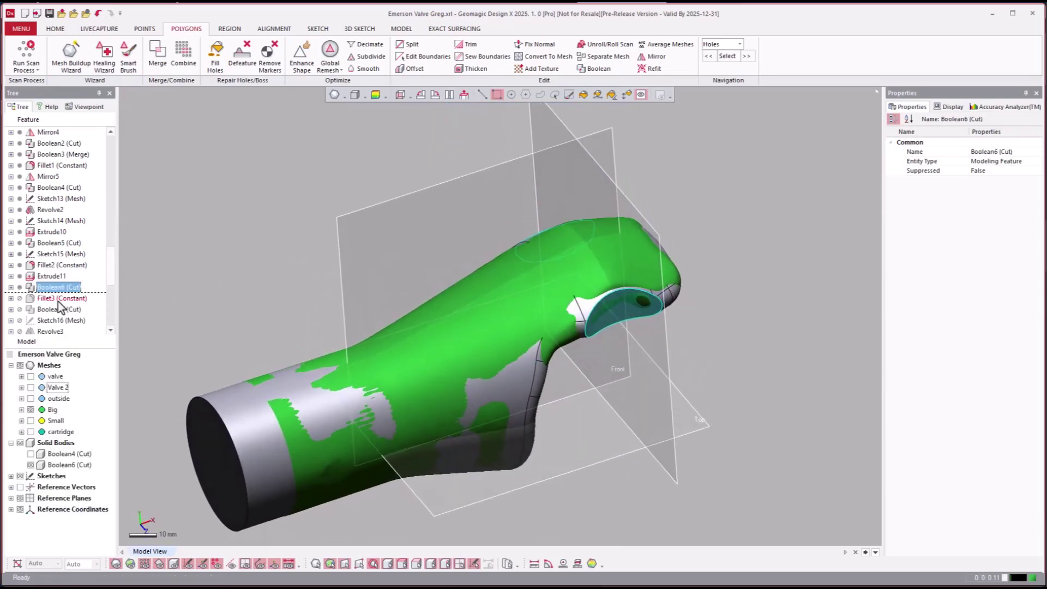
pyautogui.rightClick(54, 298)
pyautogui.click(83, 306)
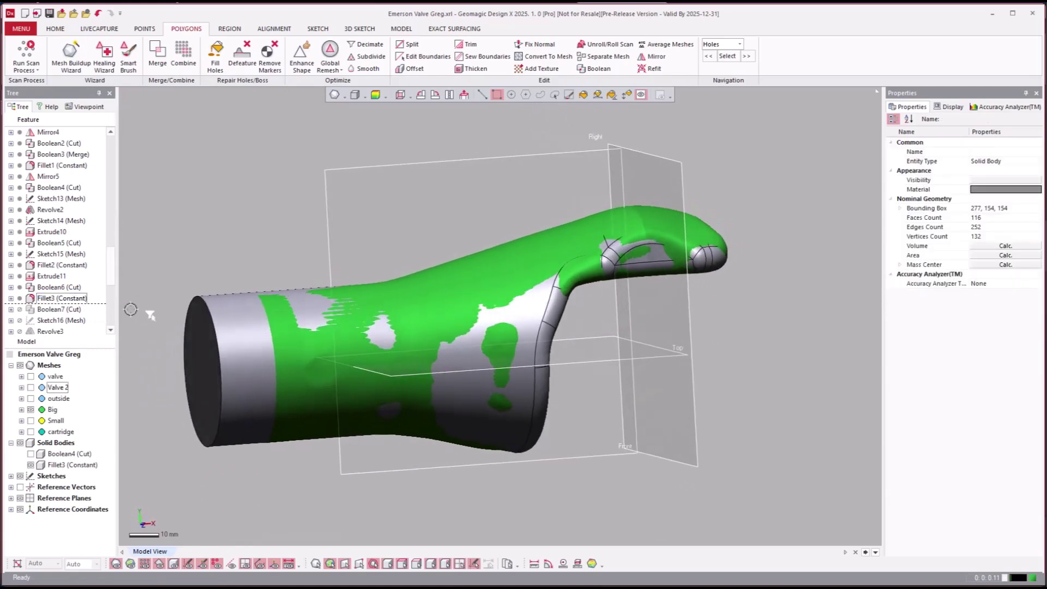
# - Roll forward to Boolean7 (Cut), show its valve body, and hide the Big mesh
pyautogui.click(55, 310)
pyautogui.click(63, 322)
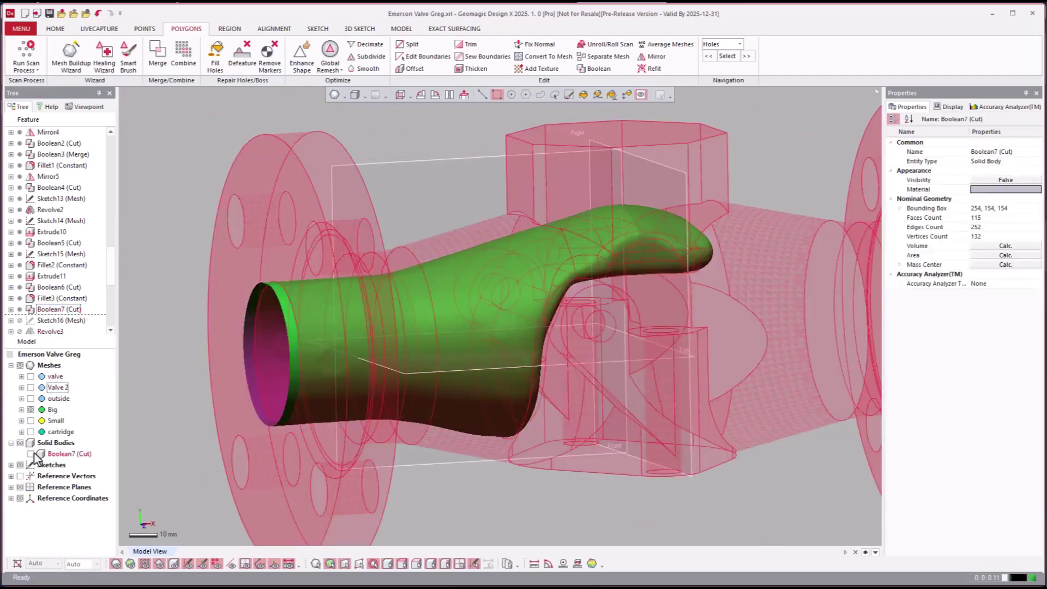
pyautogui.click(31, 454)
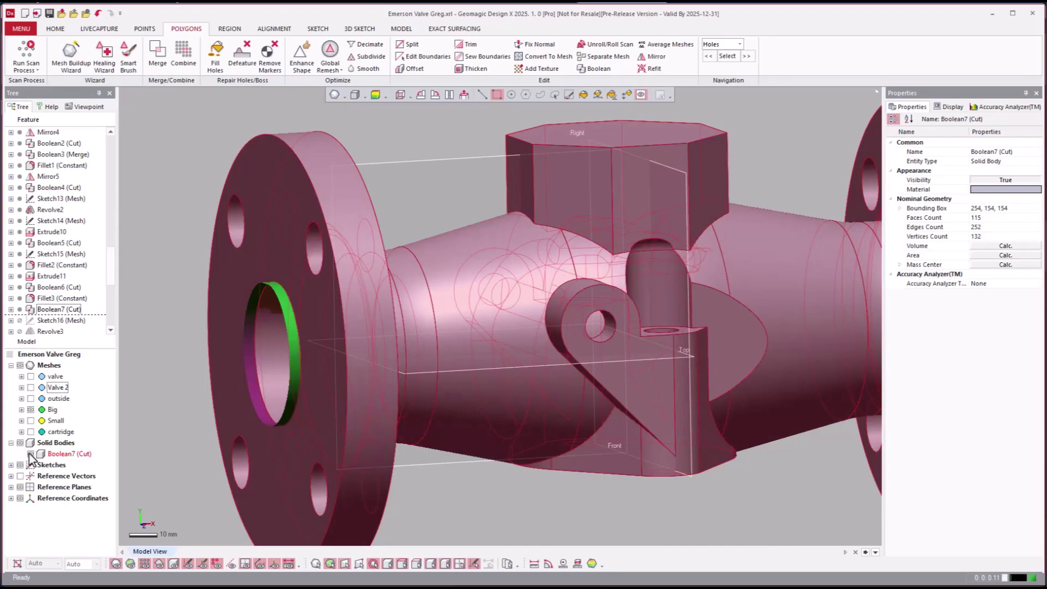
pyautogui.click(31, 410)
pyautogui.moveTo(278, 274); pyautogui.dragTo(253, 292, button='right')
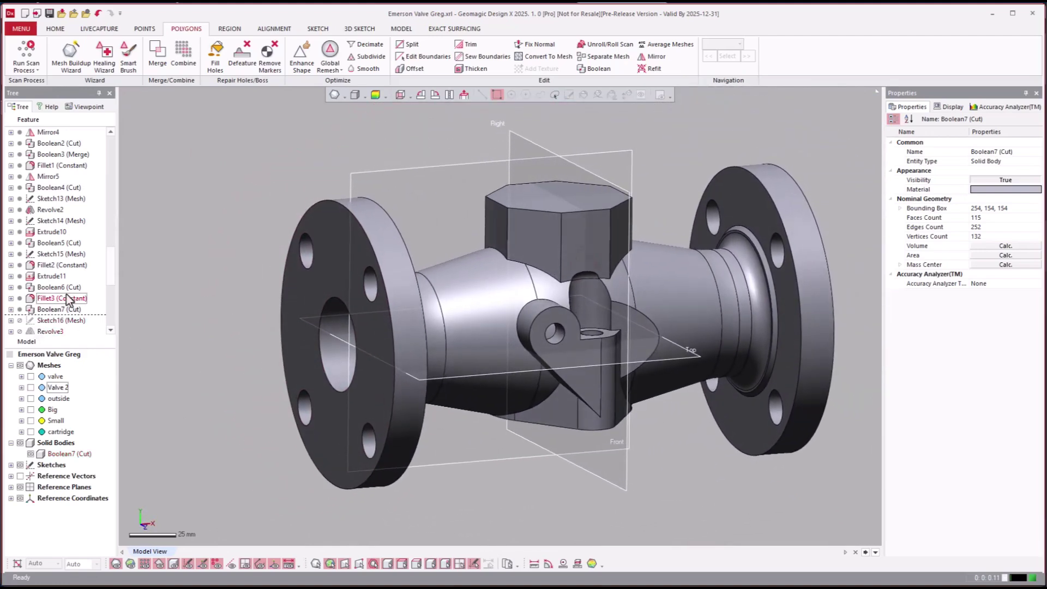
# - Hide the Boolean7 (Cut) body and roll the feature history forward past Revolve3 to include Extrude12
pyautogui.scroll(-2, 70, 299)
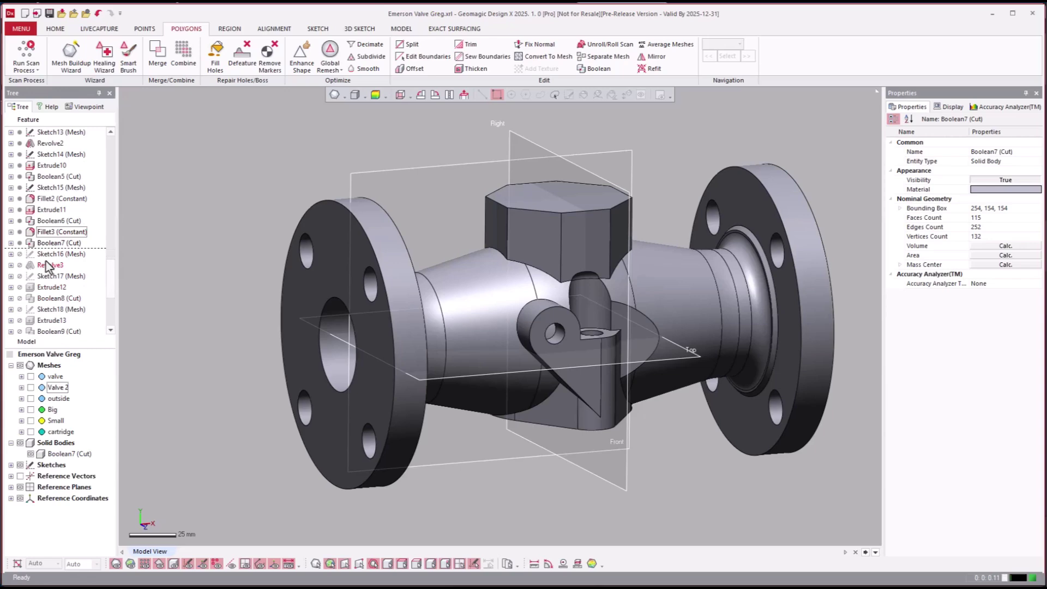
pyautogui.click(31, 454)
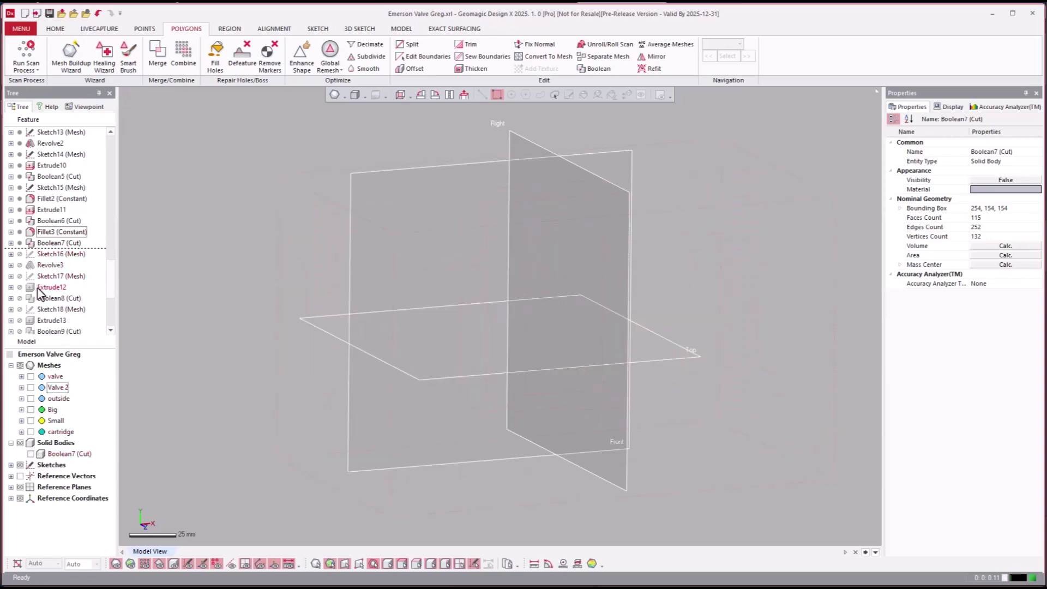
pyautogui.click(34, 289)
pyautogui.click(57, 297)
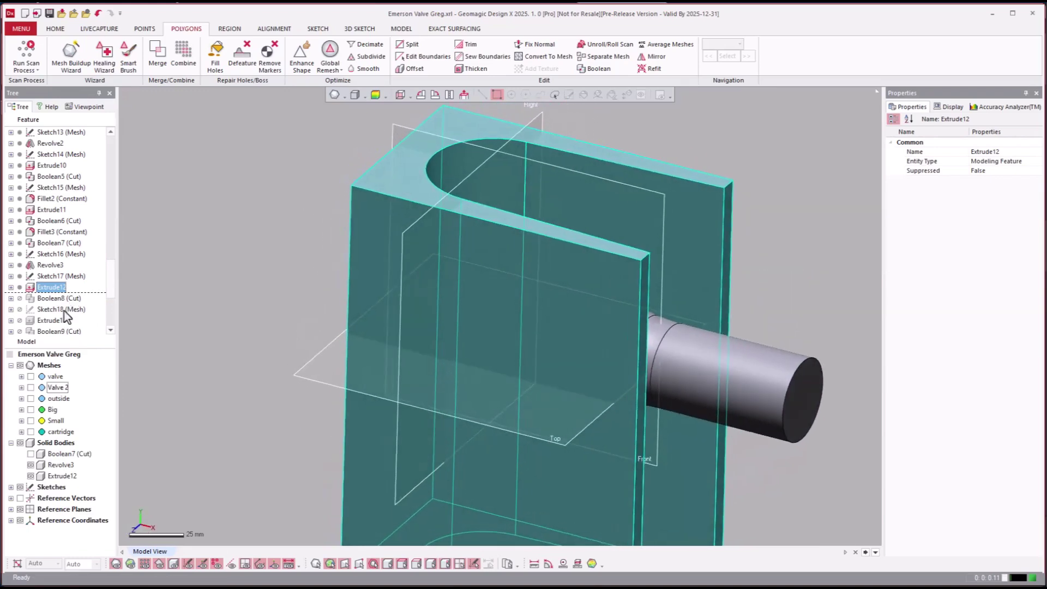
# - Open Sketch17 (Mesh) and Sketch16 (Mesh) for editing in turn, examine their profiles, and exit each sketch
pyautogui.rightClick(39, 277)
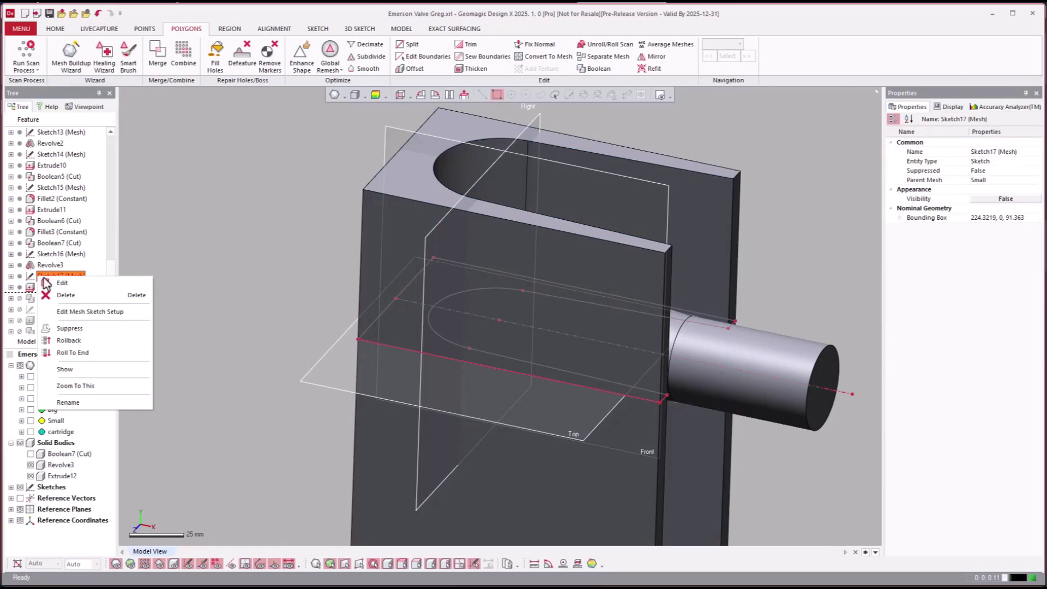
pyautogui.click(60, 283)
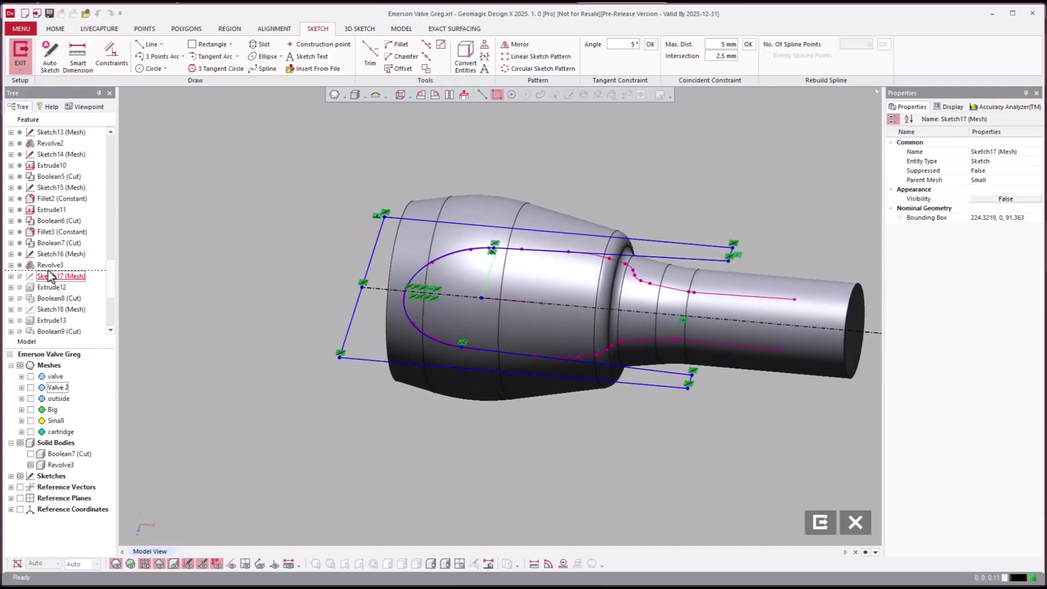
pyautogui.rightClick(38, 255)
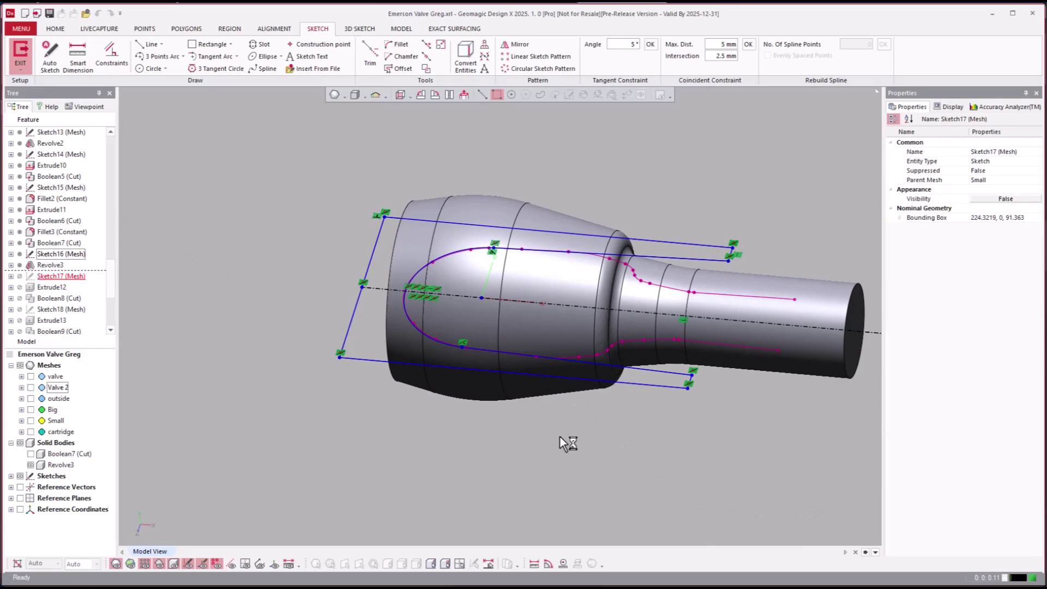
pyautogui.rightClick(53, 258)
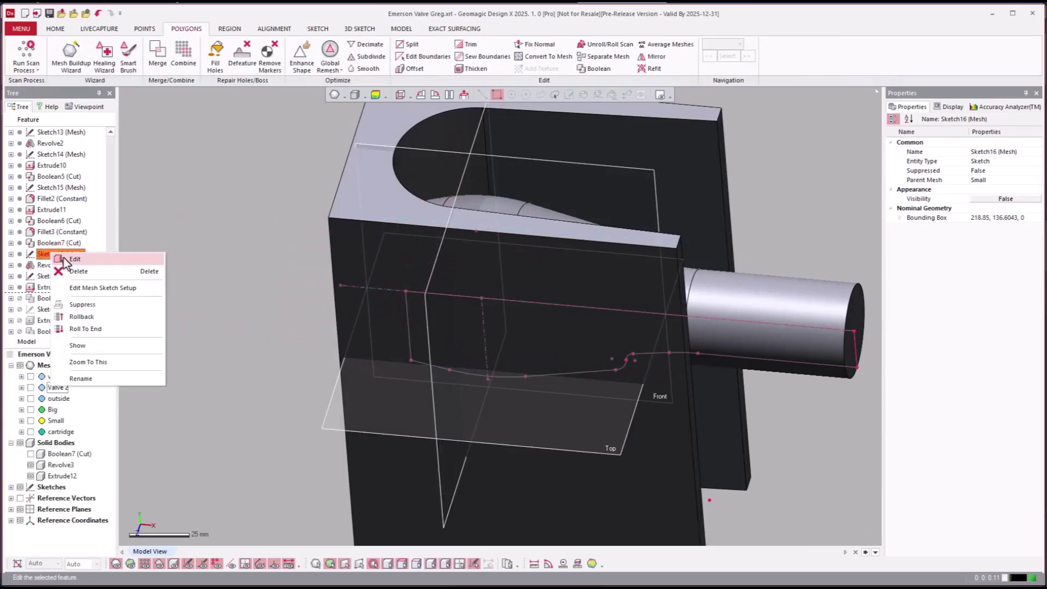
pyautogui.click(79, 266)
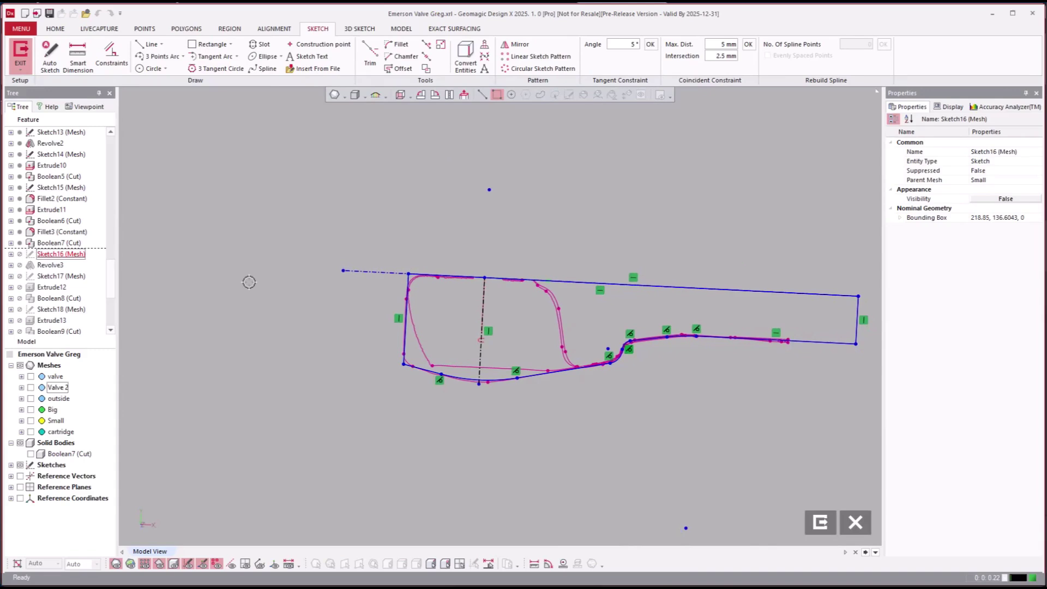
pyautogui.click(827, 524)
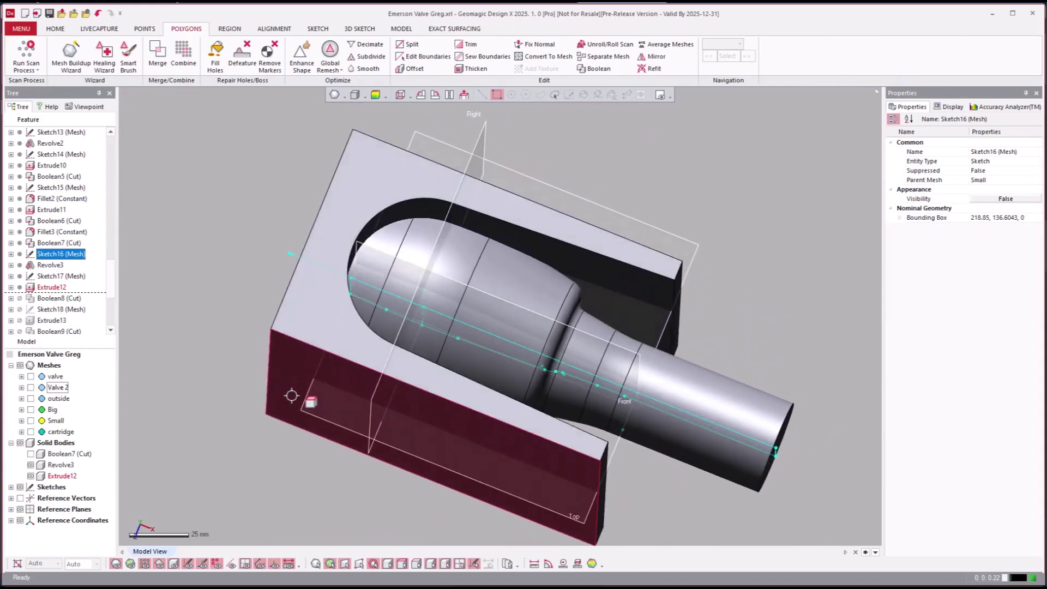
# - Show the Small mesh and hide the solid bodies to inspect the scanned small passage alone
pyautogui.moveTo(251, 395); pyautogui.dragTo(139, 374, button='right')
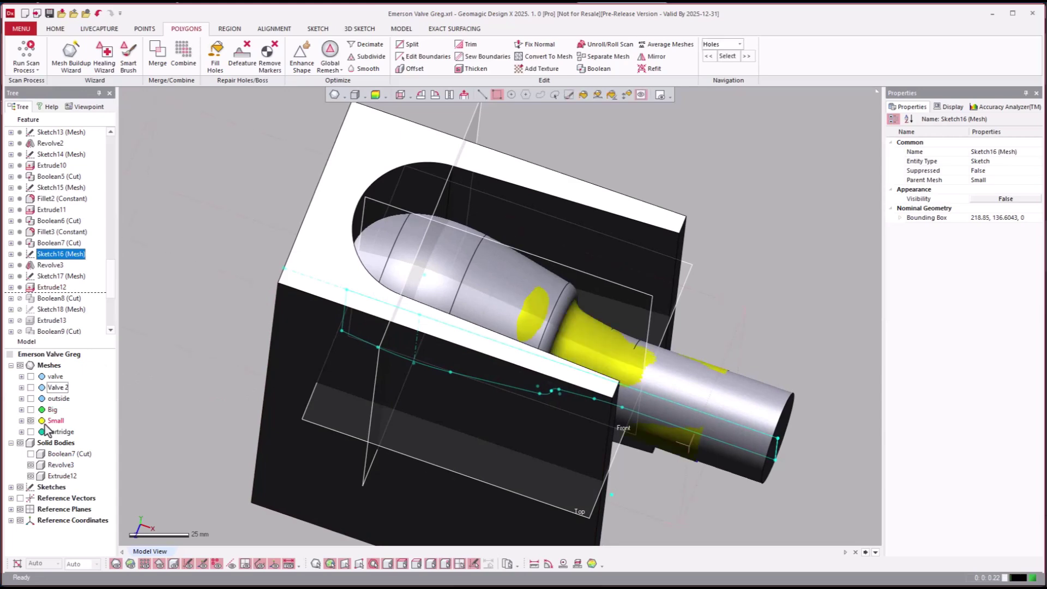
pyautogui.click(21, 443)
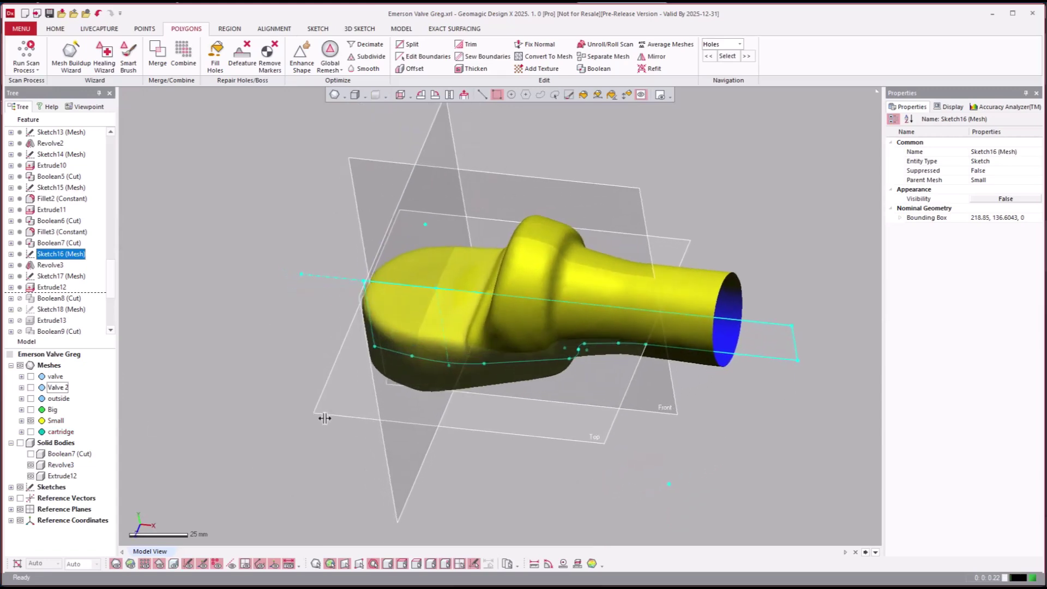
pyautogui.moveTo(324, 418)
pyautogui.mouseDown(button='right')
pyautogui.moveTo(552, 346)
pyautogui.moveTo(450, 341)
pyautogui.moveTo(511, 354)
pyautogui.moveTo(519, 427)
pyautogui.moveTo(467, 429)
pyautogui.mouseUp(button='right')
pyautogui.moveTo(483, 294)
pyautogui.mouseDown(button='right')
pyautogui.moveTo(413, 343)
pyautogui.moveTo(479, 344)
pyautogui.moveTo(561, 308)
pyautogui.moveTo(557, 341)
pyautogui.mouseUp(button='right')
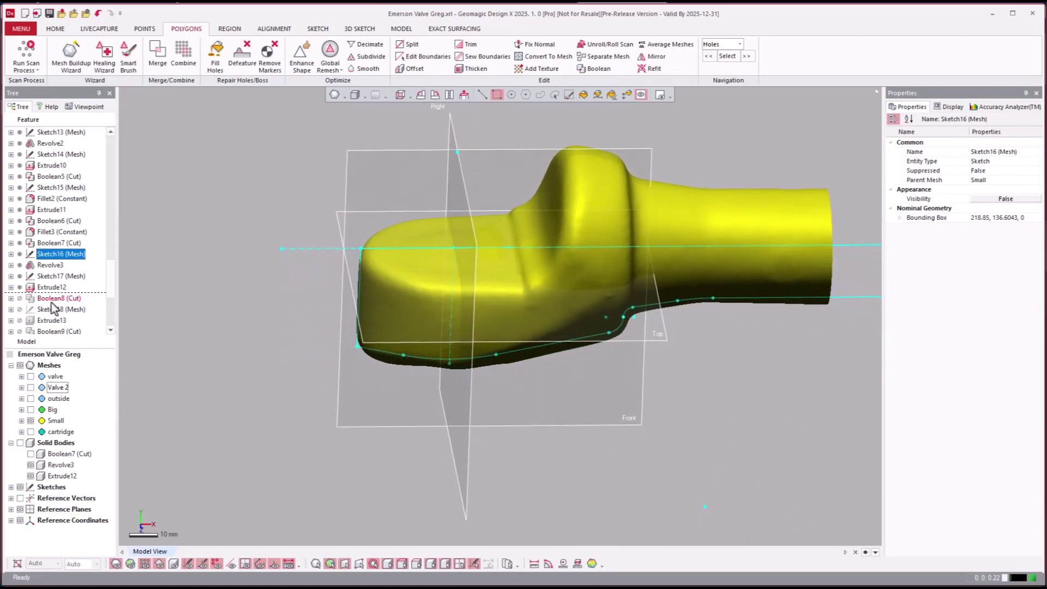
# - Roll the feature history forward to Boolean8 (Cut), clear the selection, and inspect the cut sides against the Small mesh
pyautogui.click(51, 301)
pyautogui.rightClick(51, 301)
pyautogui.click(64, 309)
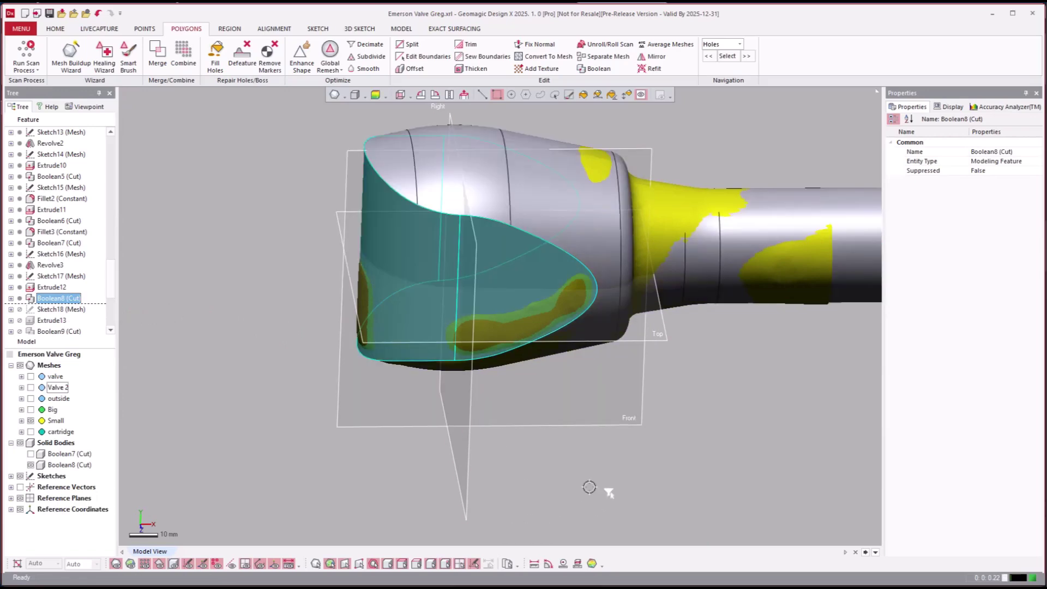
pyautogui.click(665, 460)
pyautogui.moveTo(665, 460); pyautogui.dragTo(467, 432, button='right')
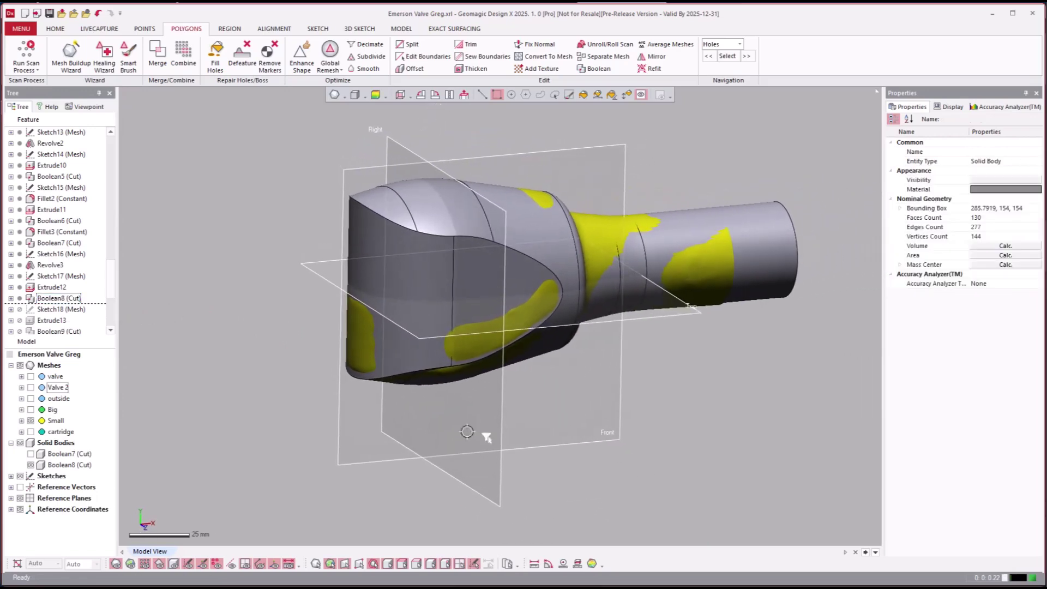
# - Roll the feature history forward past Sketch18 (Mesh) to Extrude13 and inspect the curved cutting block beneath the passage
pyautogui.click(50, 320)
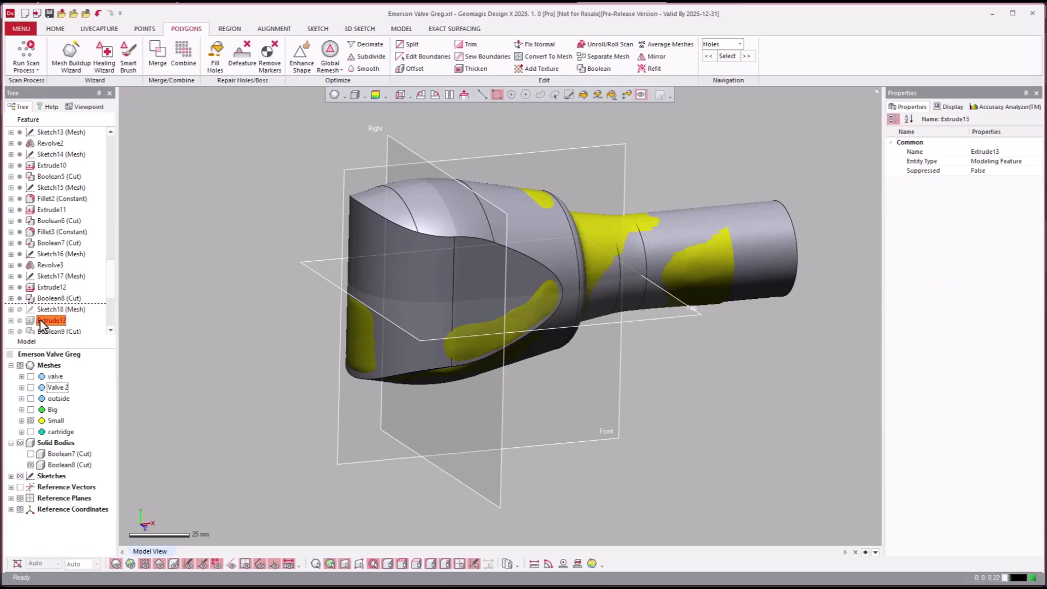
pyautogui.rightClick(54, 322)
pyautogui.click(65, 333)
pyautogui.moveTo(213, 345); pyautogui.dragTo(136, 345, button='right')
# - Roll the feature history forward through Boolean9 (Cut) to Extrude14 and inspect the upper cutting block
pyautogui.click(46, 333)
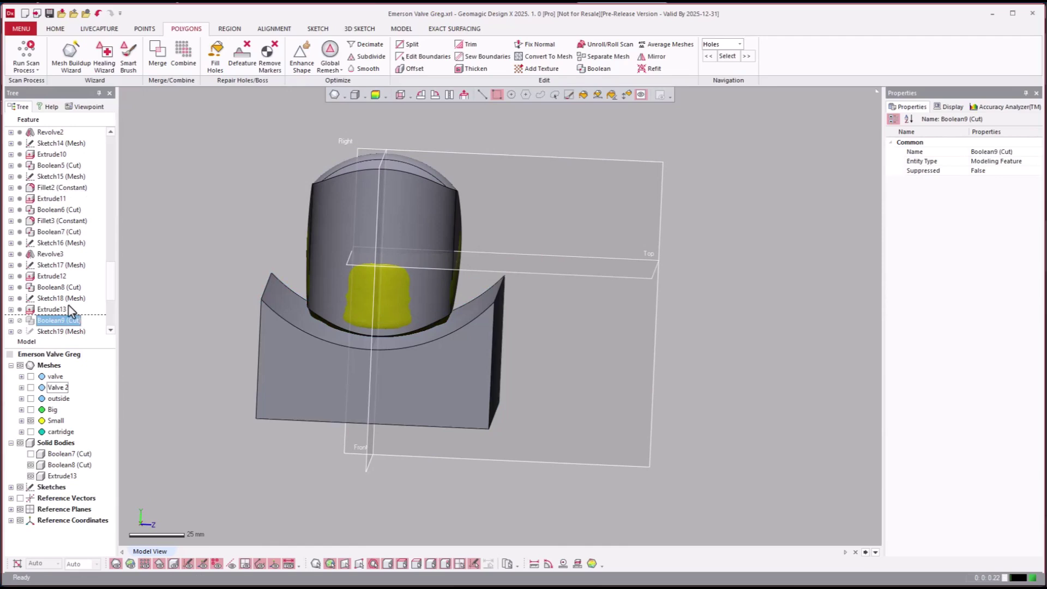
pyautogui.scroll(-2, 68, 305)
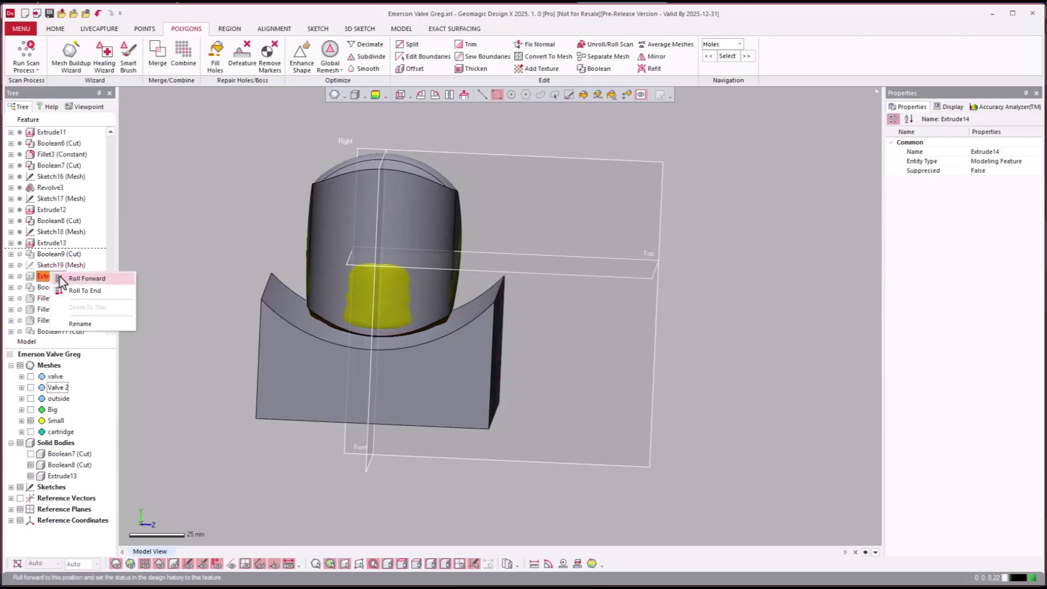
pyautogui.click(62, 278)
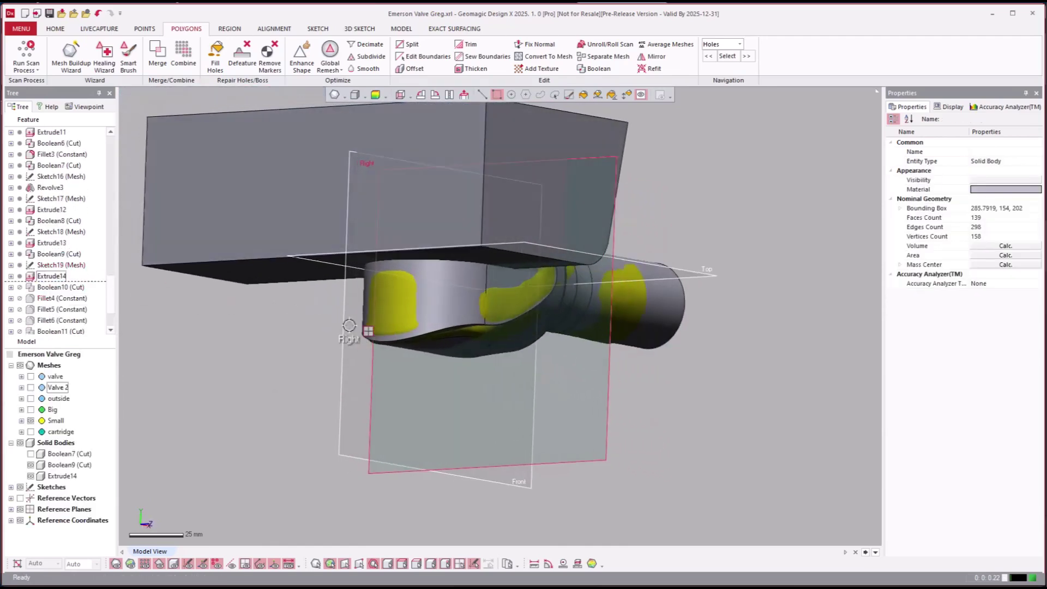
pyautogui.moveTo(349, 326); pyautogui.dragTo(12, 283, button='right')
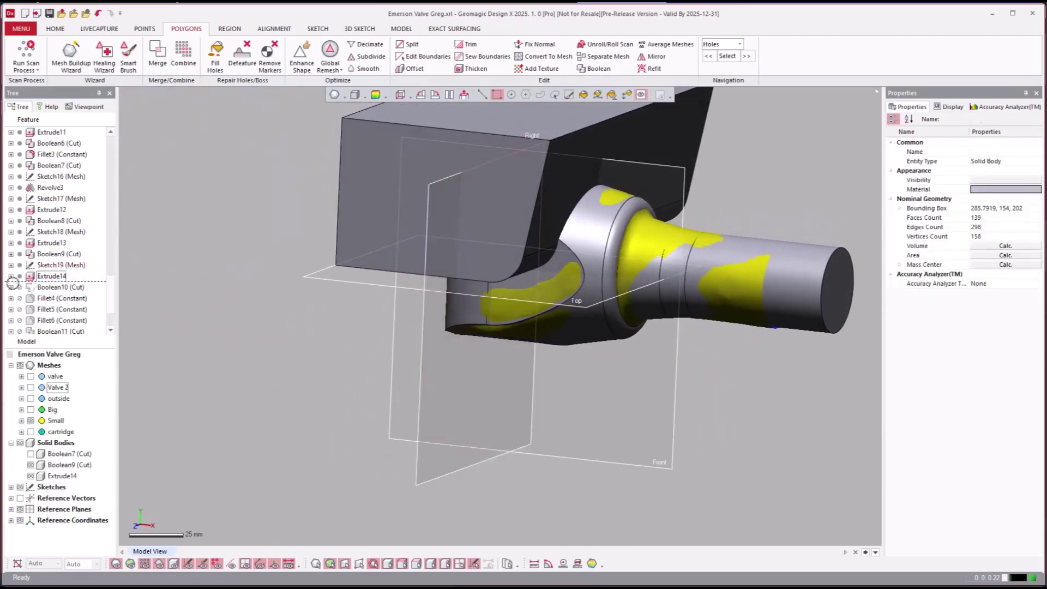
# - Roll the feature history forward through Boolean10 (Cut) to Fillet6 (Constant) and inspect the rounded small passage body
pyautogui.rightClick(48, 289)
pyautogui.click(61, 298)
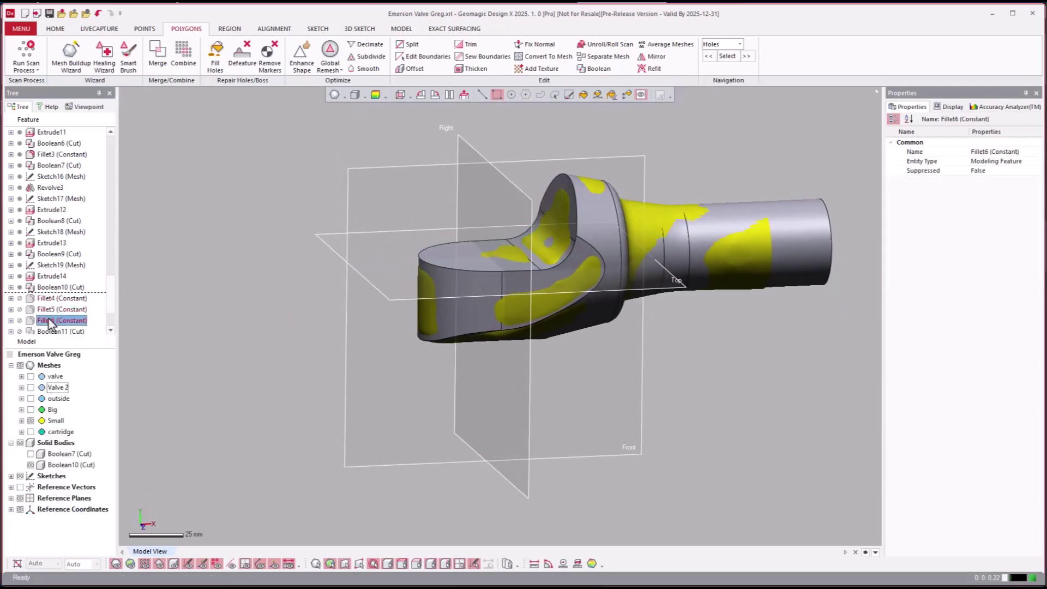
pyautogui.rightClick(53, 322)
pyautogui.click(65, 329)
pyautogui.click(430, 374)
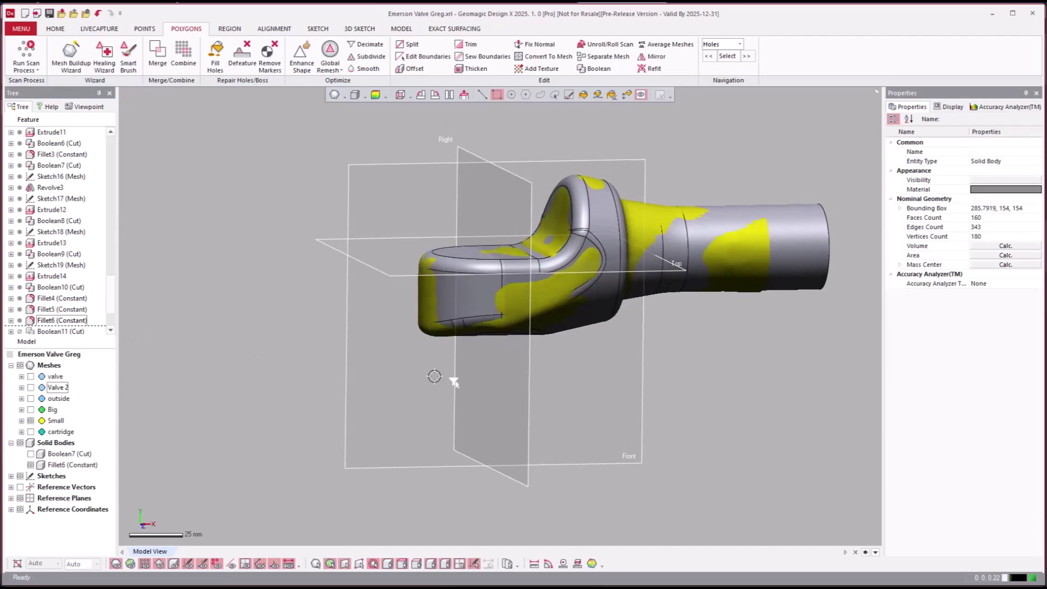
pyautogui.moveTo(429, 374); pyautogui.dragTo(76, 334, button='right')
# - Roll the feature history forward past Boolean11 (Cut) to Revolve4 (Cut) and inspect its highlighted edges around the Small mesh
pyautogui.scroll(-1, 61, 284)
pyautogui.scroll(-1, 62, 287)
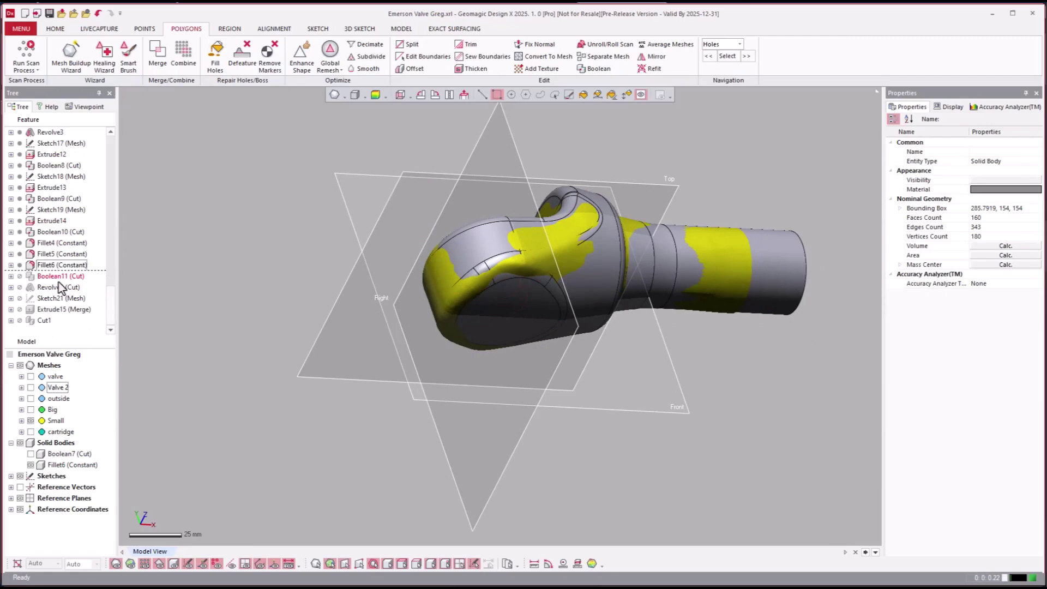
pyautogui.rightClick(41, 287)
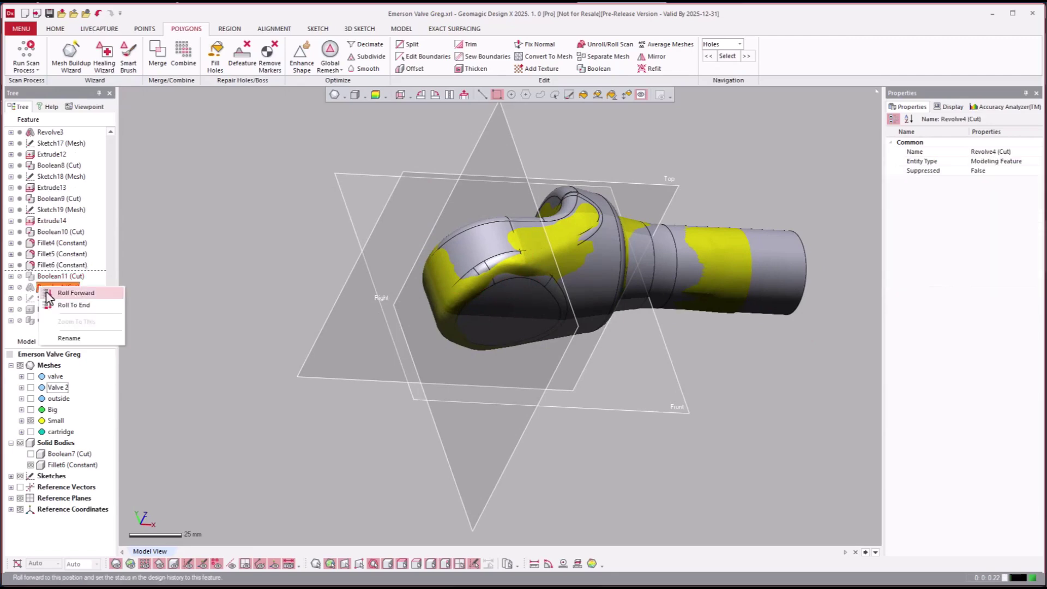
pyautogui.click(46, 293)
pyautogui.moveTo(272, 307); pyautogui.dragTo(172, 309, button='right')
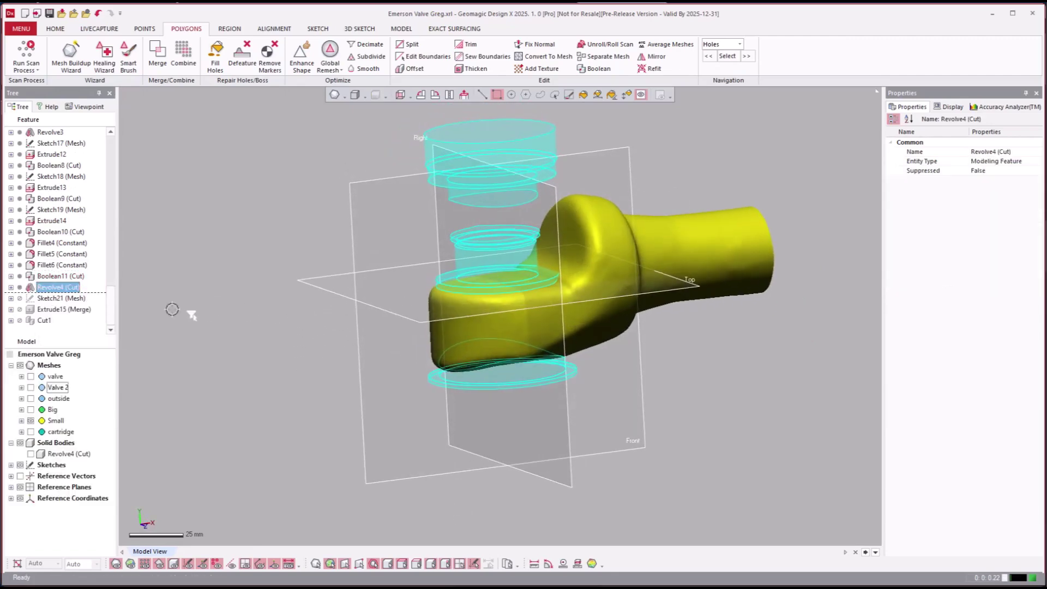
pyautogui.doubleClick(55, 285)
pyautogui.moveTo(56, 285); pyautogui.dragTo(22, 305)
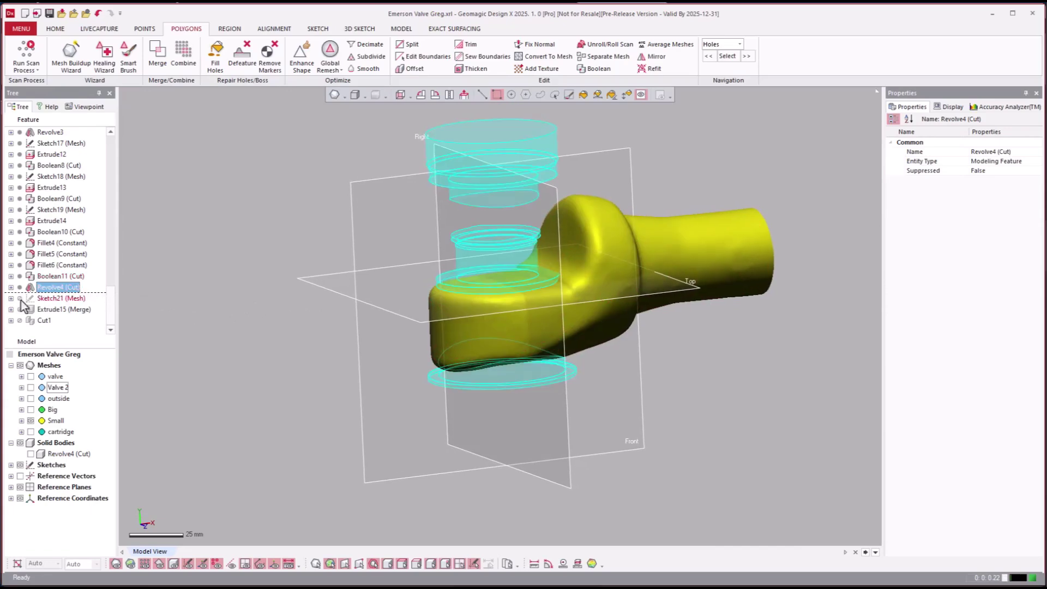
# - Hide the Small mesh, show the Revolve4 (Cut) solid body, and inspect the cartridge bore through the octagonal neck
pyautogui.click(31, 420)
pyautogui.click(32, 454)
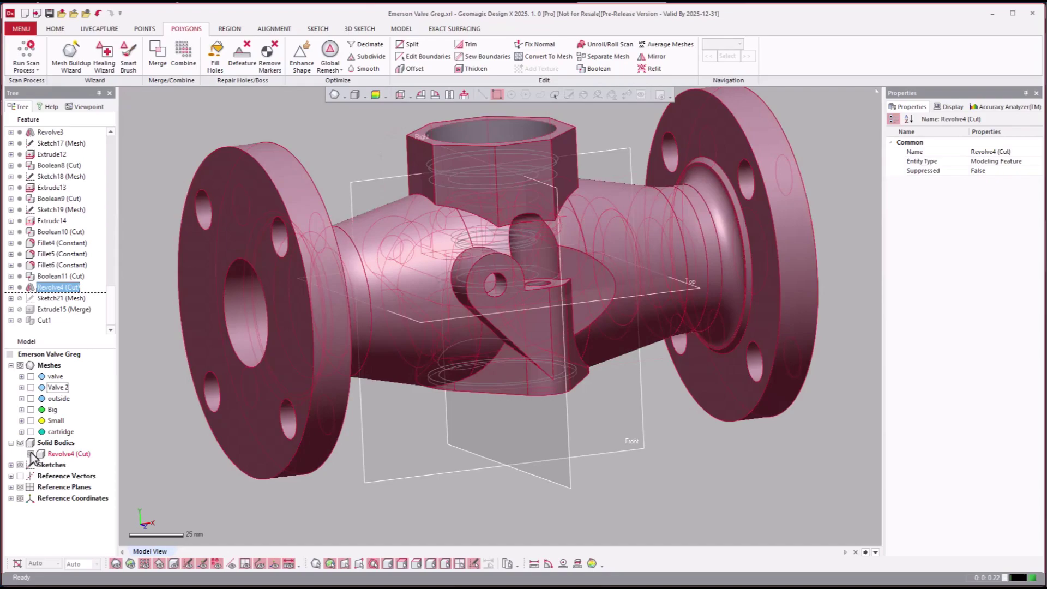
pyautogui.moveTo(665, 362)
pyautogui.mouseDown(button='right')
pyautogui.moveTo(695, 343)
pyautogui.moveTo(600, 318)
pyautogui.moveTo(413, 294)
pyautogui.moveTo(298, 260)
pyautogui.mouseUp(button='right')
pyautogui.hotkey('ctrl', '0')
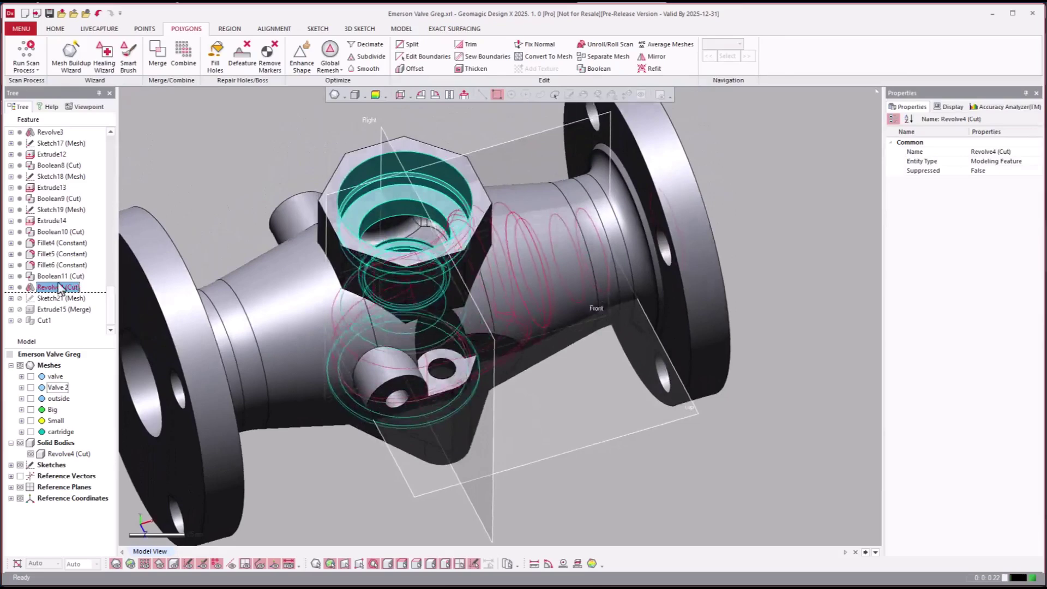
pyautogui.scroll(-3, 175, 399)
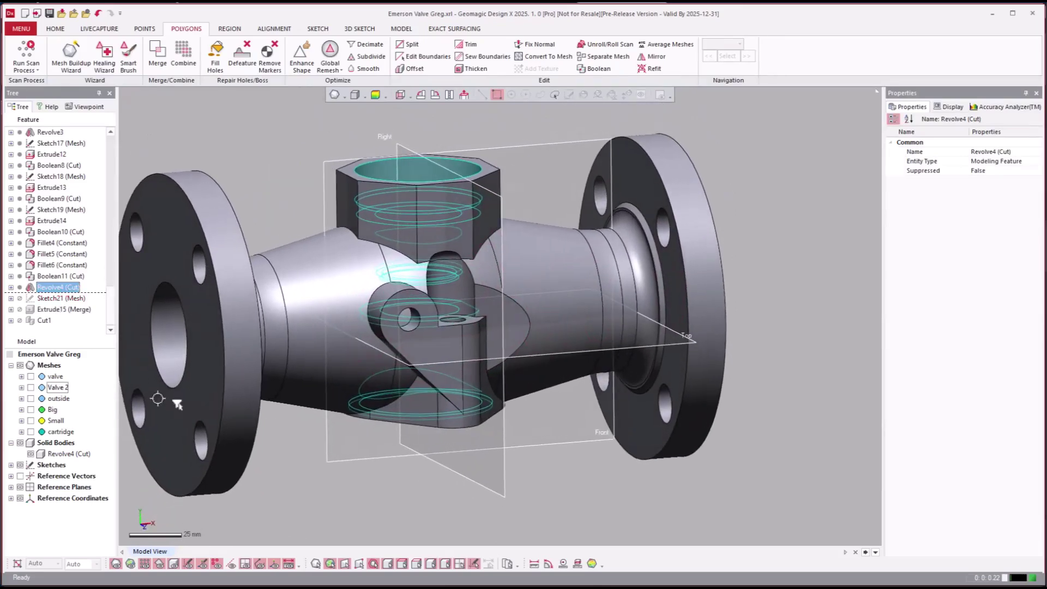
pyautogui.moveTo(193, 415); pyautogui.dragTo(188, 416, button='right')
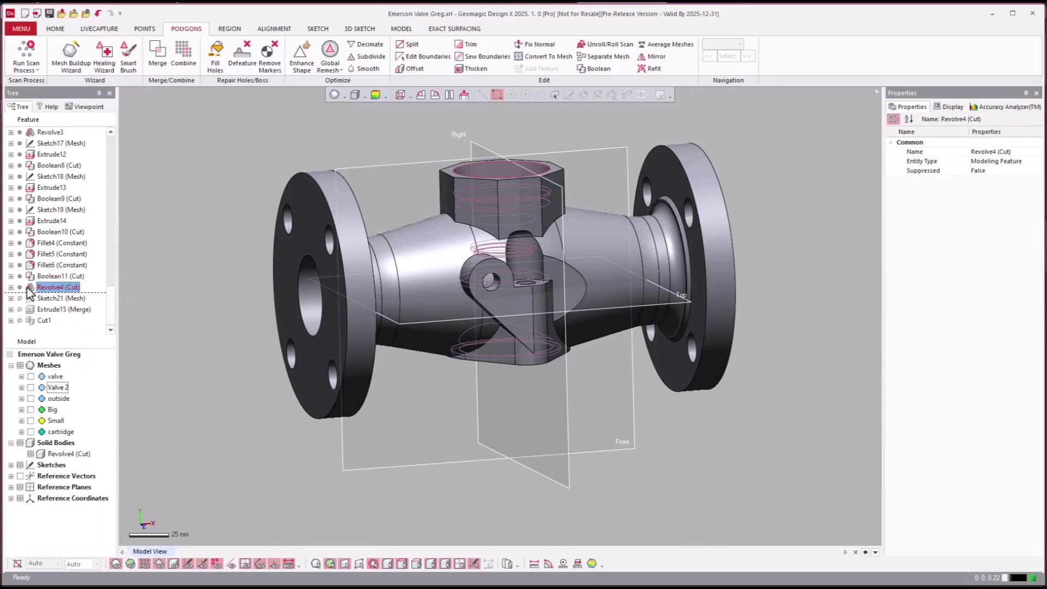
# - Open Sketch20 (Mesh) under Revolve4 (Cut) for editing and examine its stepped profile face-on
pyautogui.click(11, 287)
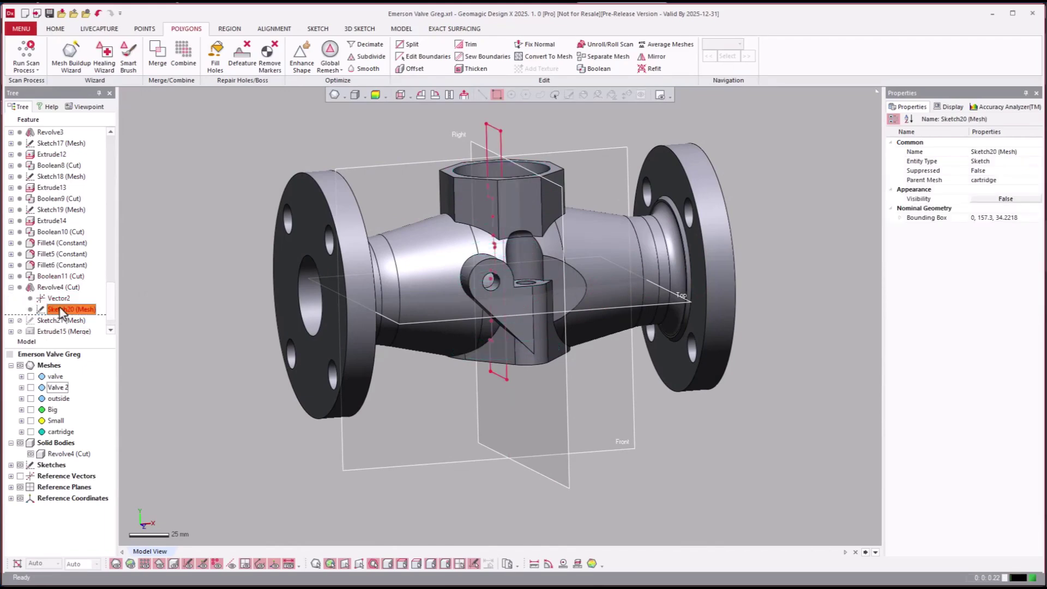
pyautogui.rightClick(72, 310)
pyautogui.click(82, 314)
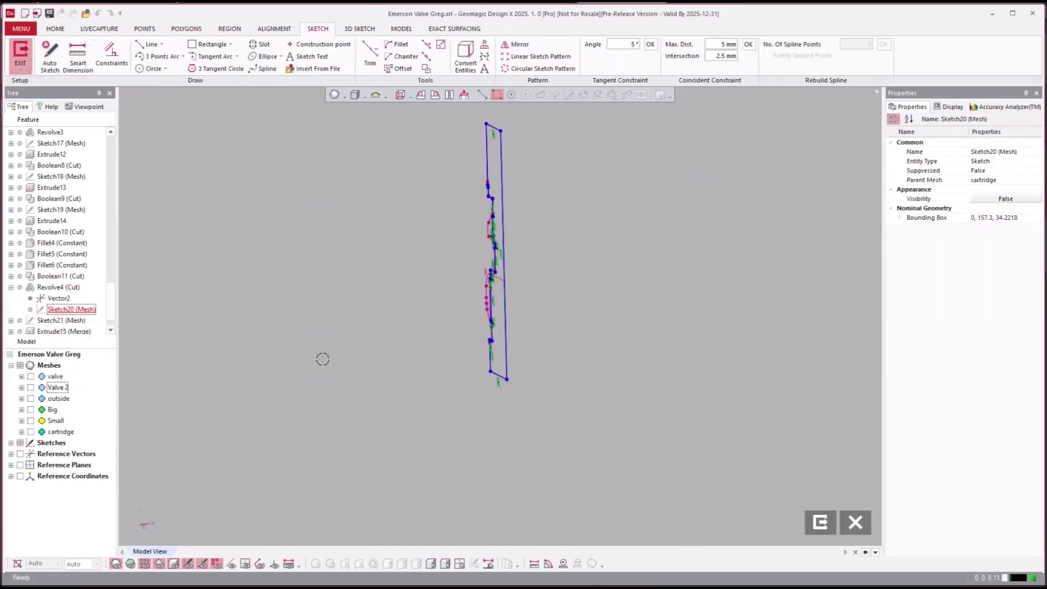
pyautogui.click(462, 96)
pyautogui.scroll(8, 623, 265)
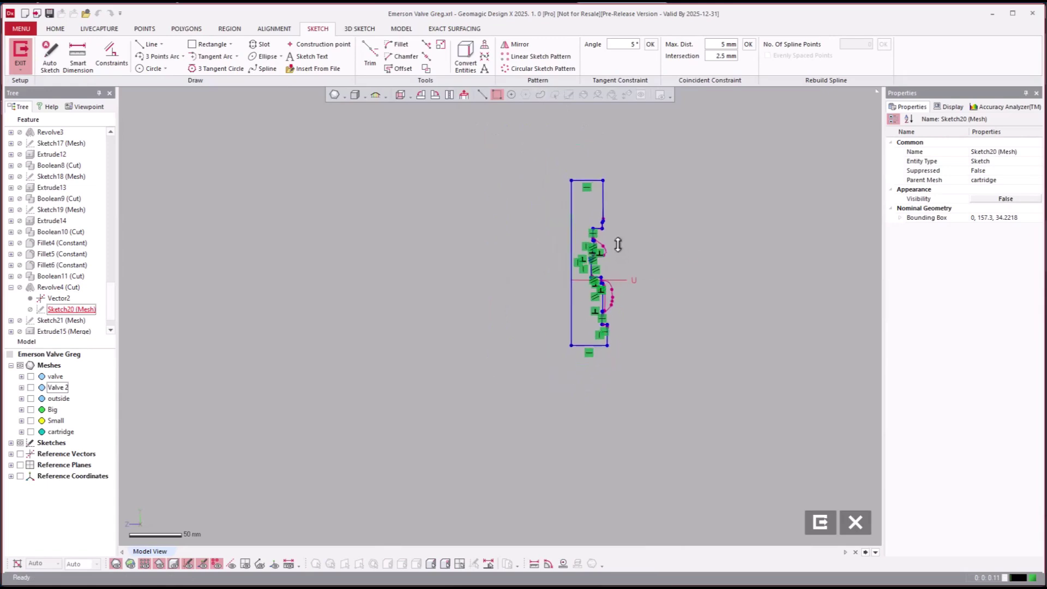
pyautogui.scroll(-3, 621, 203)
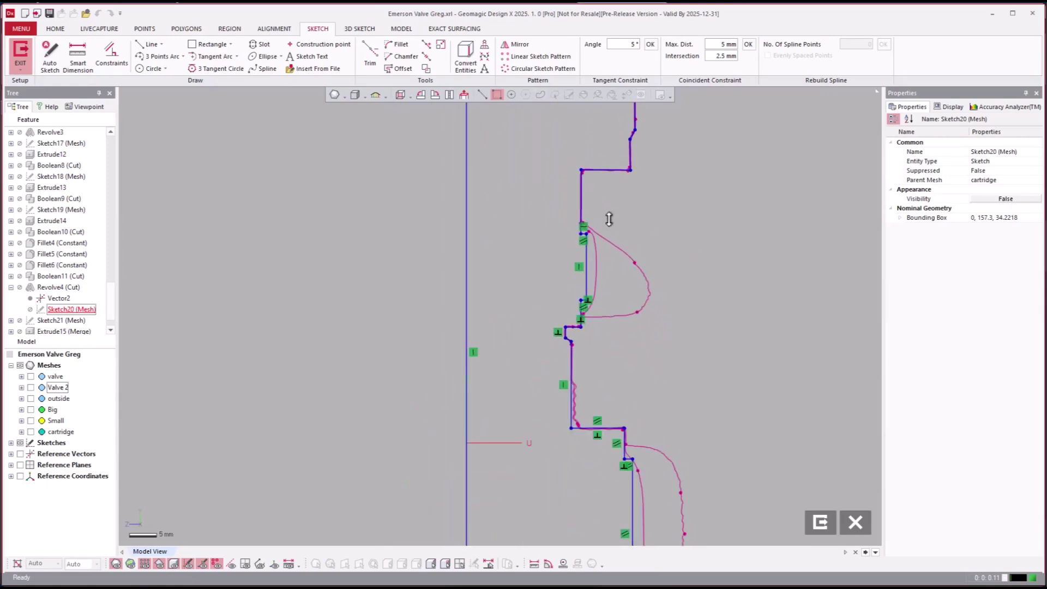
pyautogui.scroll(-2, 637, 408)
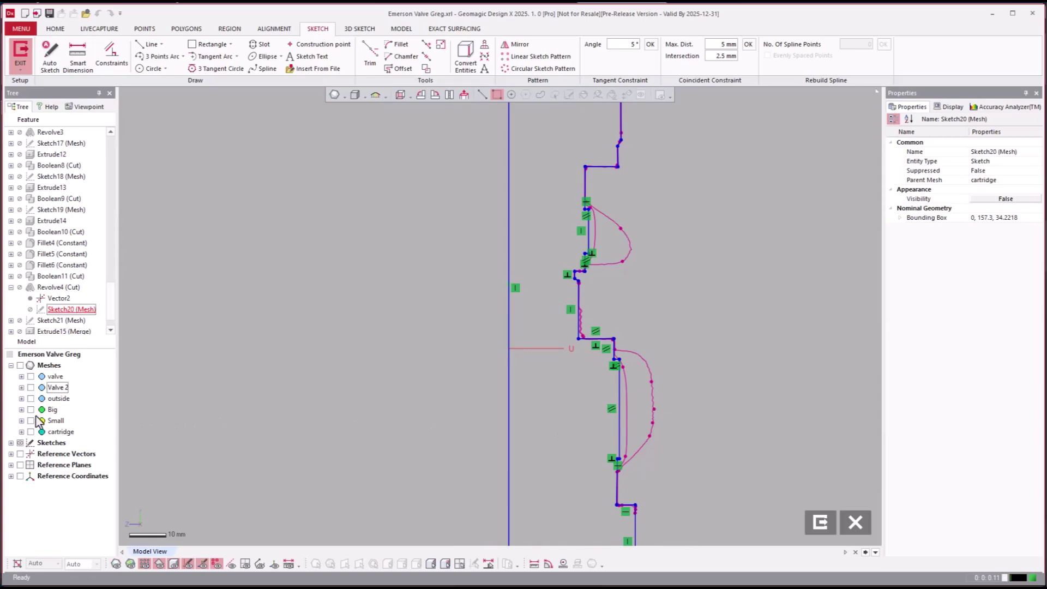
# - Show the cartridge mesh with the sketch, compare it with the profile and its vertical axis line, and exit the sketch
pyautogui.click(20, 365)
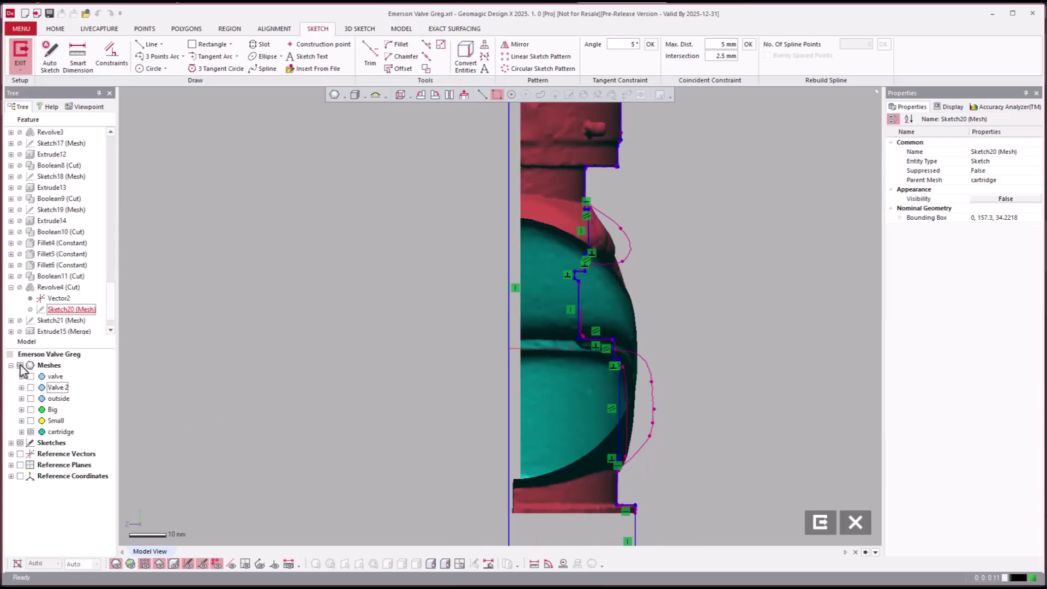
pyautogui.moveTo(696, 375)
pyautogui.mouseDown(button='right')
pyautogui.moveTo(683, 362)
pyautogui.moveTo(703, 334)
pyautogui.moveTo(594, 262)
pyautogui.moveTo(570, 227)
pyautogui.moveTo(593, 243)
pyautogui.mouseUp(button='right')
pyautogui.scroll(3, 621, 284)
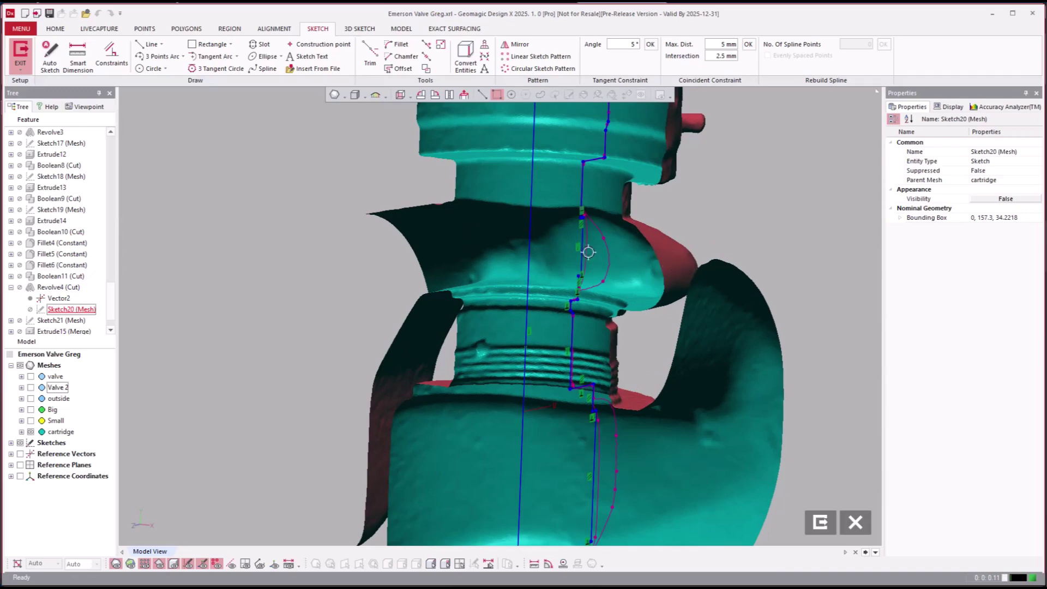
pyautogui.scroll(-5, 589, 252)
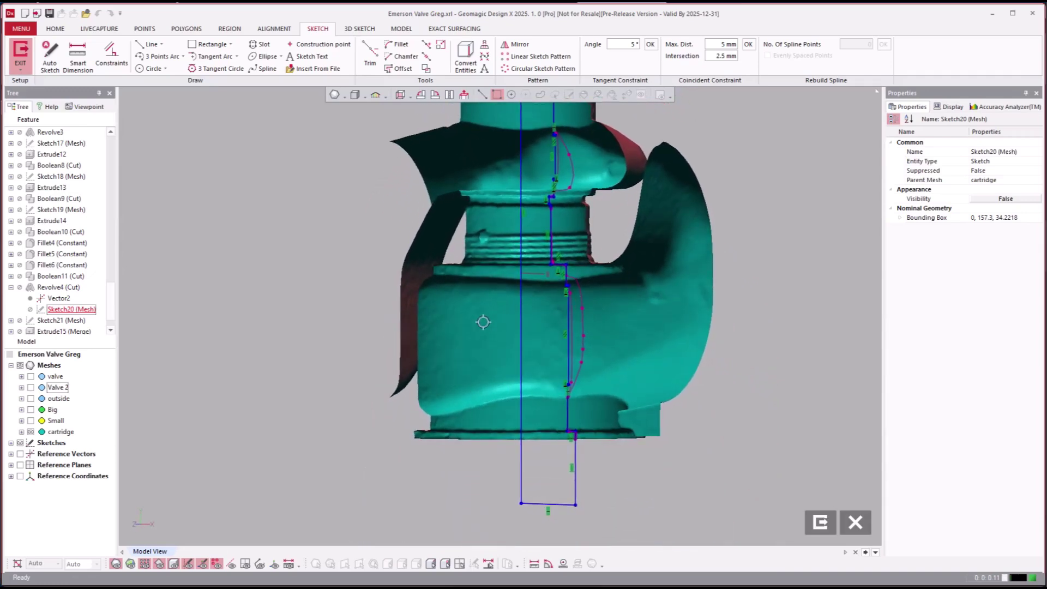
pyautogui.click(521, 327)
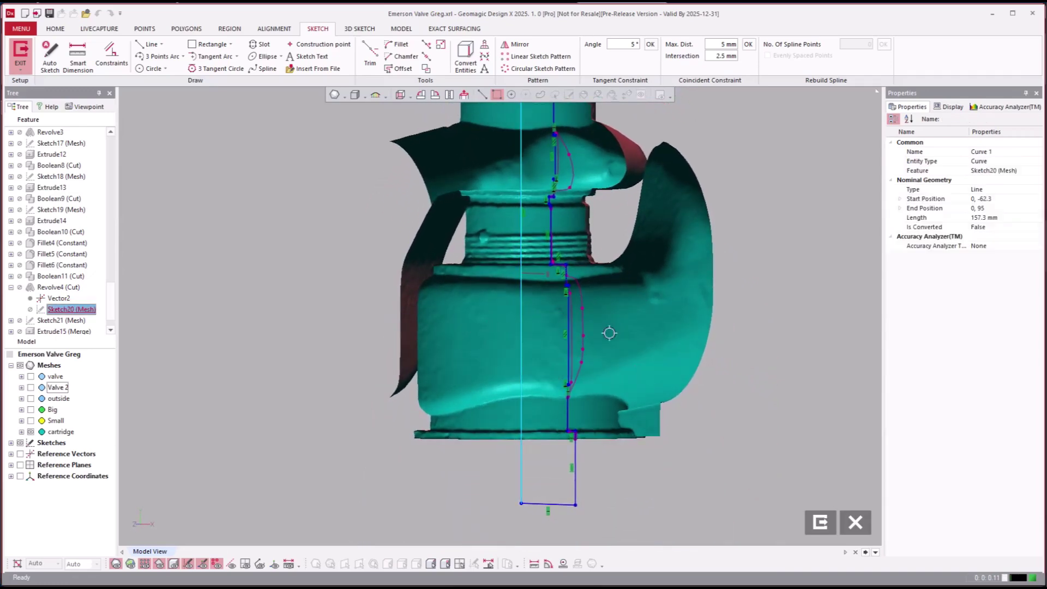
pyautogui.moveTo(607, 332)
pyautogui.mouseDown(button='right')
pyautogui.moveTo(644, 291)
pyautogui.moveTo(688, 312)
pyautogui.moveTo(687, 328)
pyautogui.moveTo(788, 374)
pyautogui.moveTo(817, 488)
pyautogui.mouseUp(button='right')
pyautogui.click(689, 325)
pyautogui.click(821, 522)
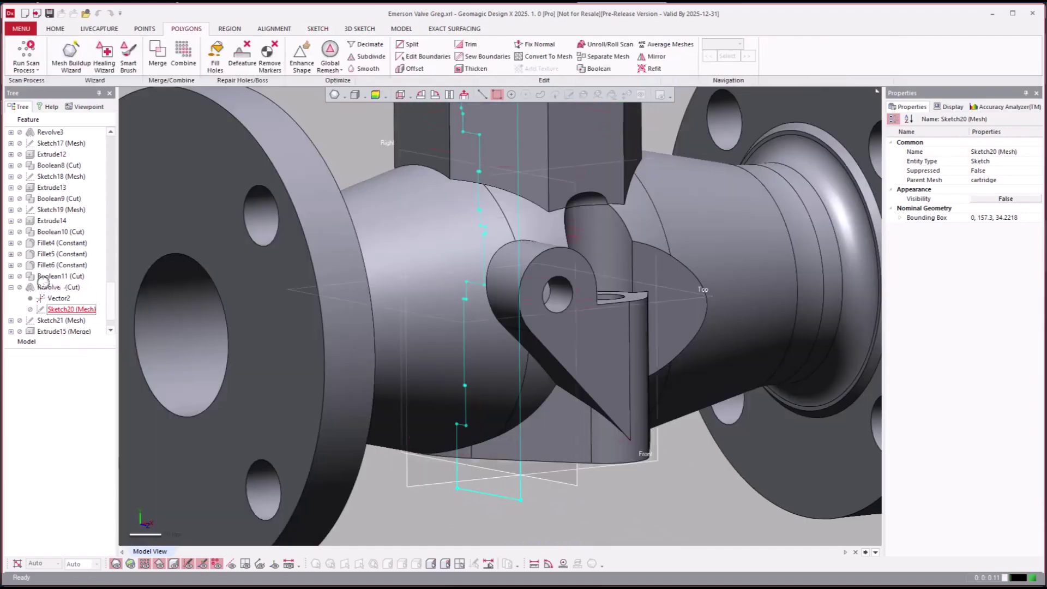
# - Roll the feature history forward past Sketch21 (Mesh) to Extrude15 (Merge), inspect the merged body, and clear the selection
pyautogui.click(43, 288)
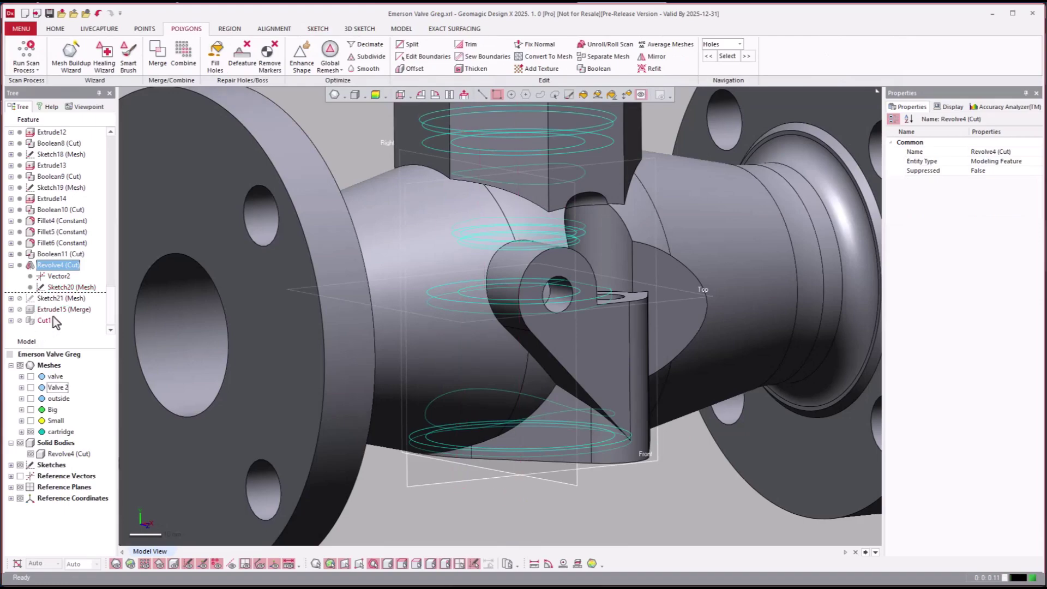
pyautogui.click(61, 310)
pyautogui.rightClick(60, 311)
pyautogui.click(79, 326)
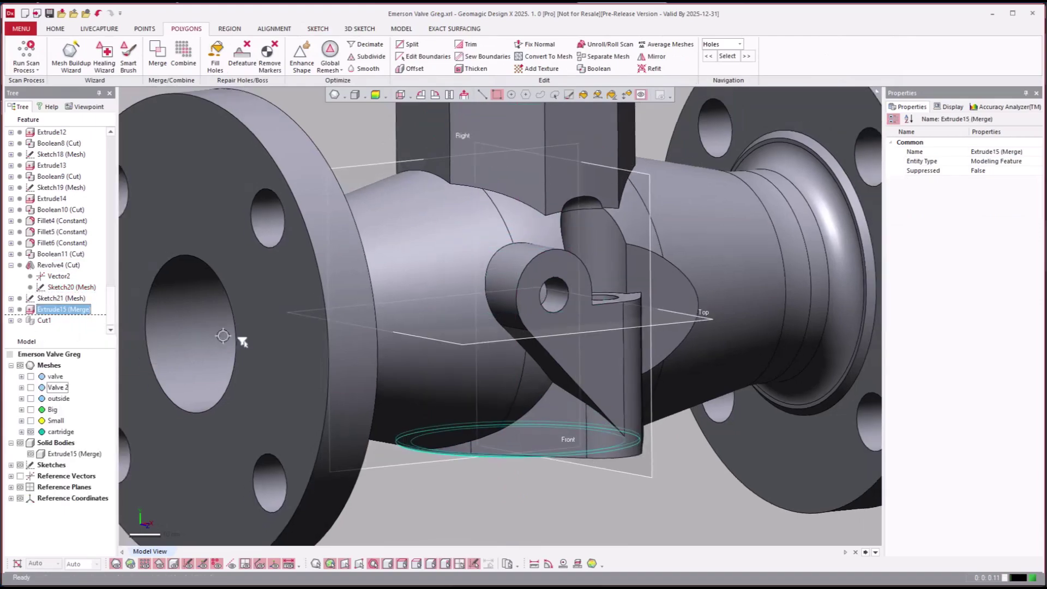
pyautogui.moveTo(242, 341); pyautogui.dragTo(493, 452, button='right')
pyautogui.click(379, 492)
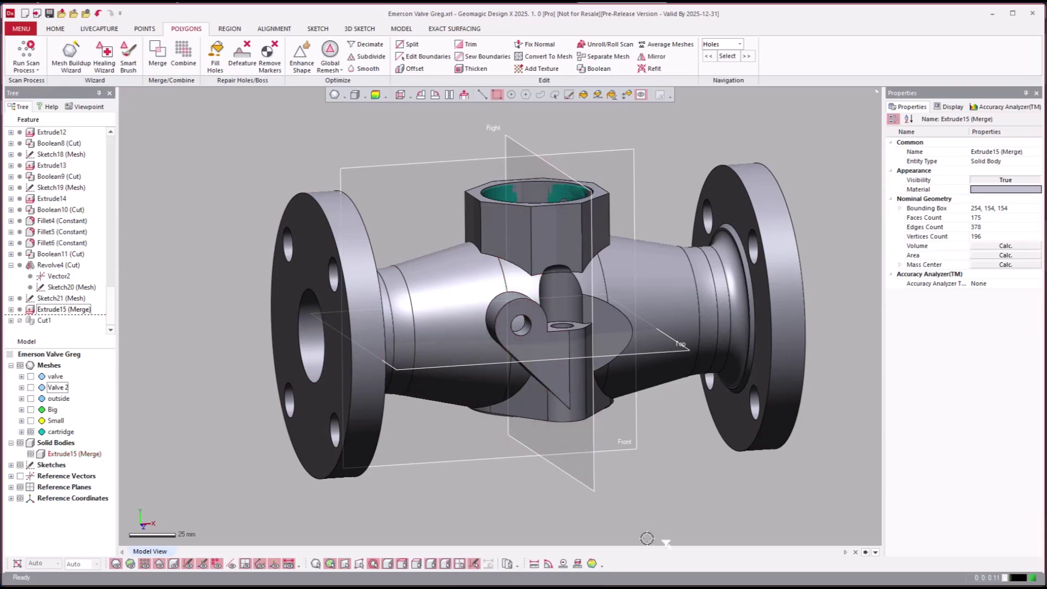
pyautogui.scroll(1, 499, 375)
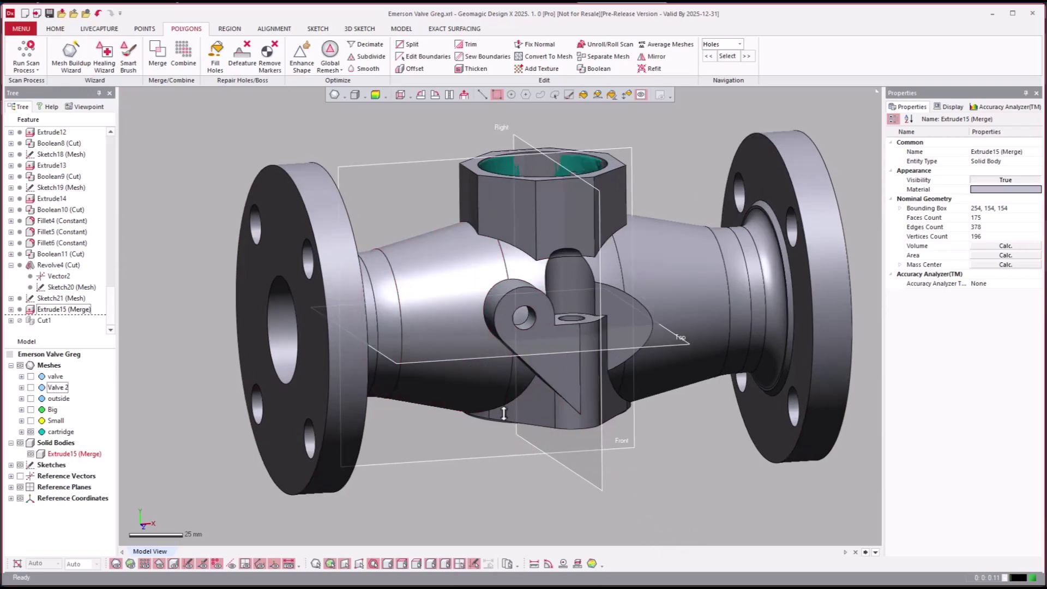
pyautogui.scroll(-2, 504, 414)
pyautogui.scroll(-2, 705, 417)
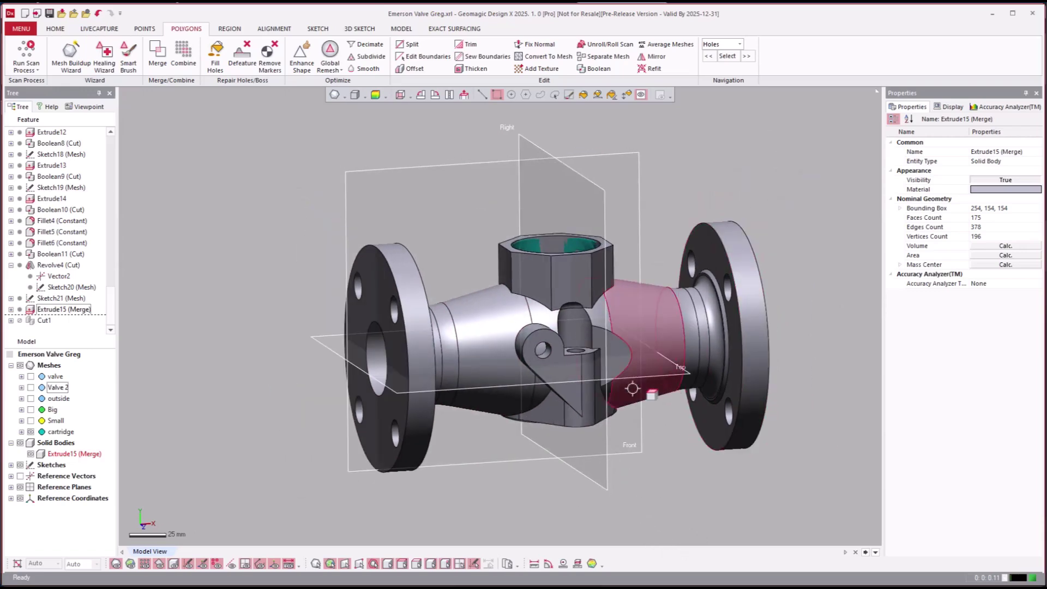
pyautogui.scroll(2, 545, 375)
pyautogui.scroll(-1, 480, 357)
pyautogui.scroll(2, 649, 371)
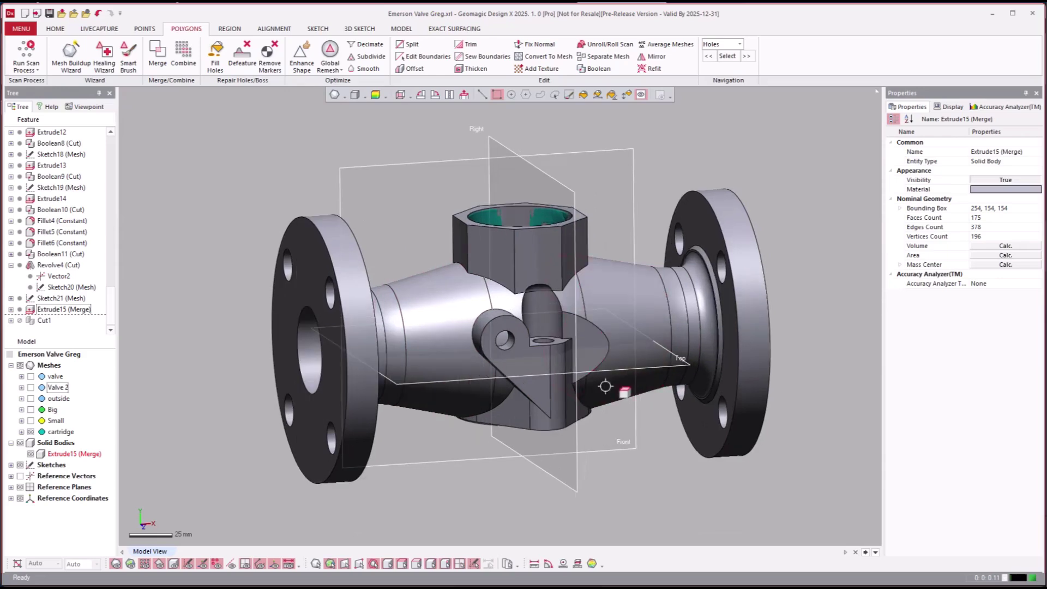
pyautogui.keyDown('ctrl'); pyautogui.moveTo(496, 356); pyautogui.dragTo(509, 312, button='right'); pyautogui.keyUp('ctrl')
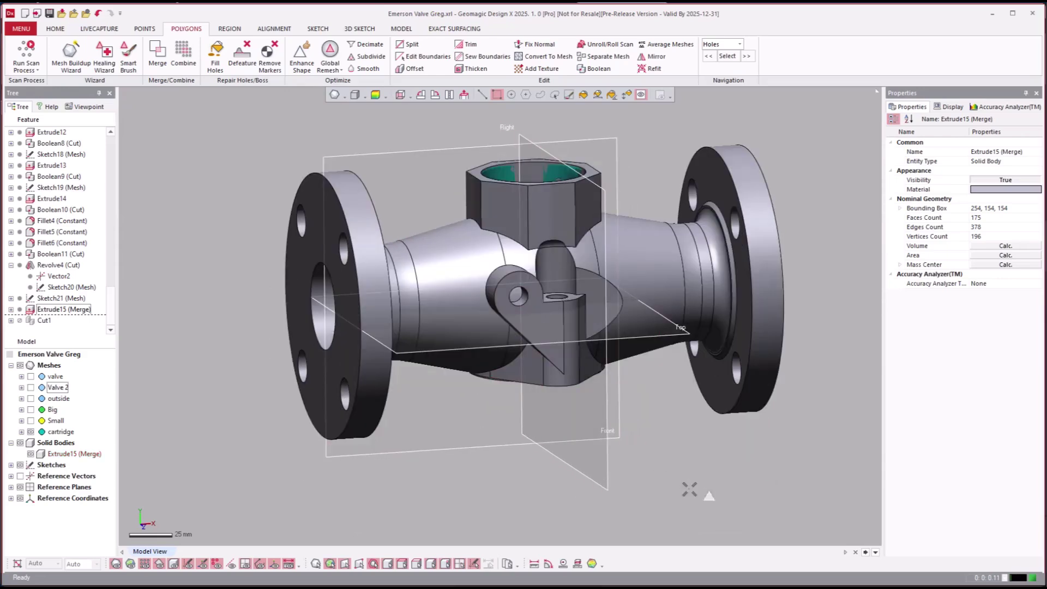